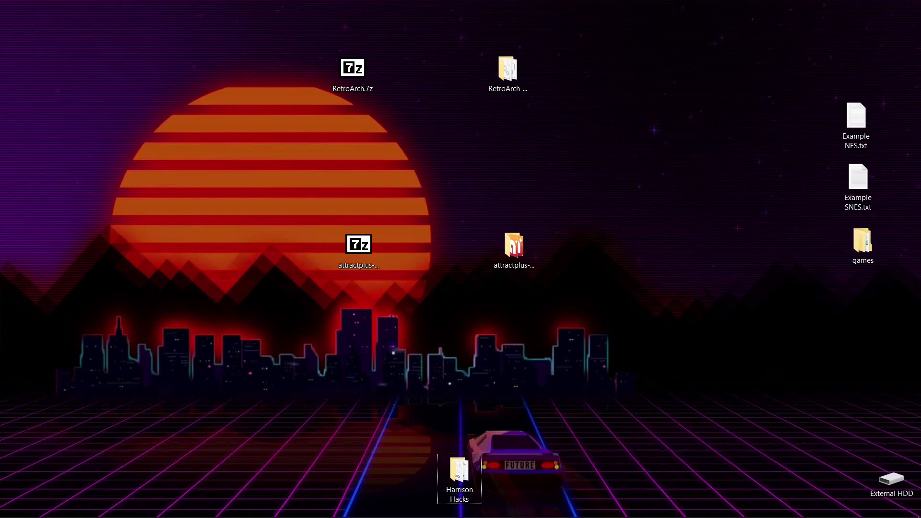
Step: Switch to the browser and view the downloadable assets on the Attract-Mode Plus 3.0.7 release page
mouse_move(103, 517)
left_click(46, 511)
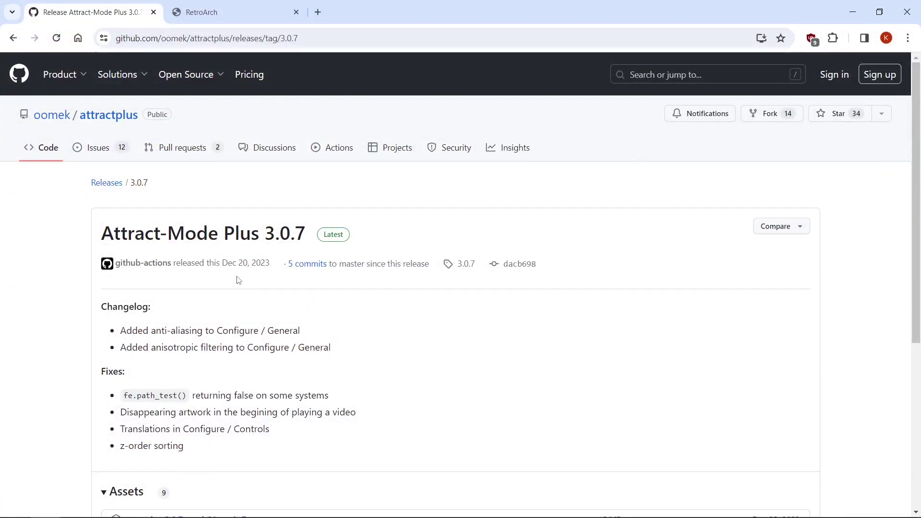
scroll(233, 276, "down", 6)
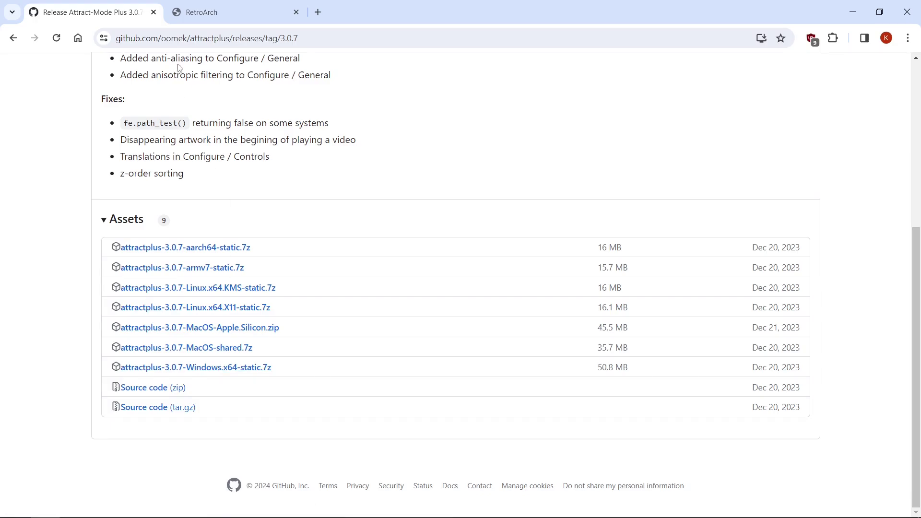
Step: View the RetroArch download options for Windows 11 / 10 / 8.1 / 8 / 7, including the 64bit download, and close the browser
left_click(223, 18)
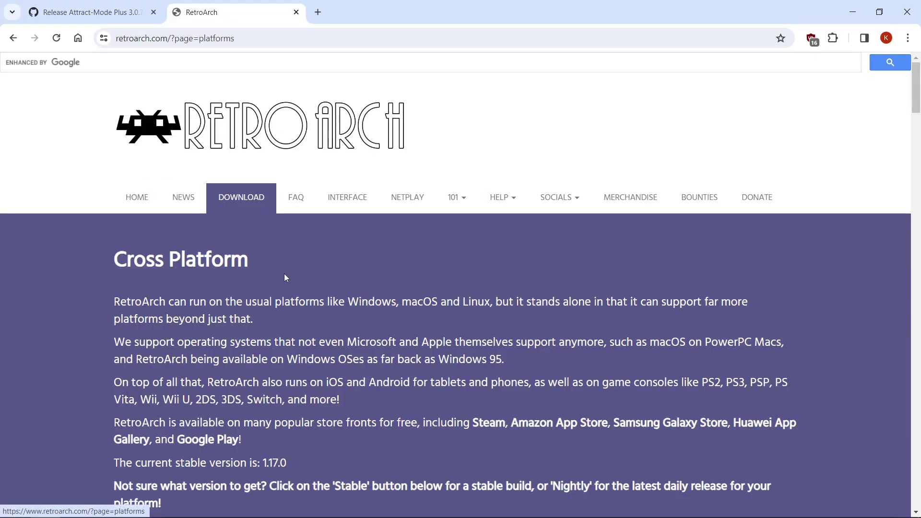
scroll(285, 277, "down", 5)
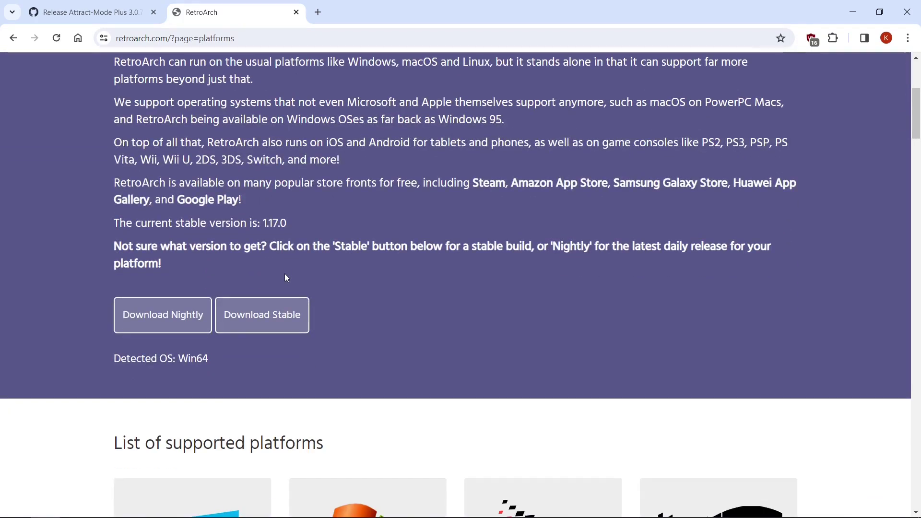
scroll(286, 277, "down", 9)
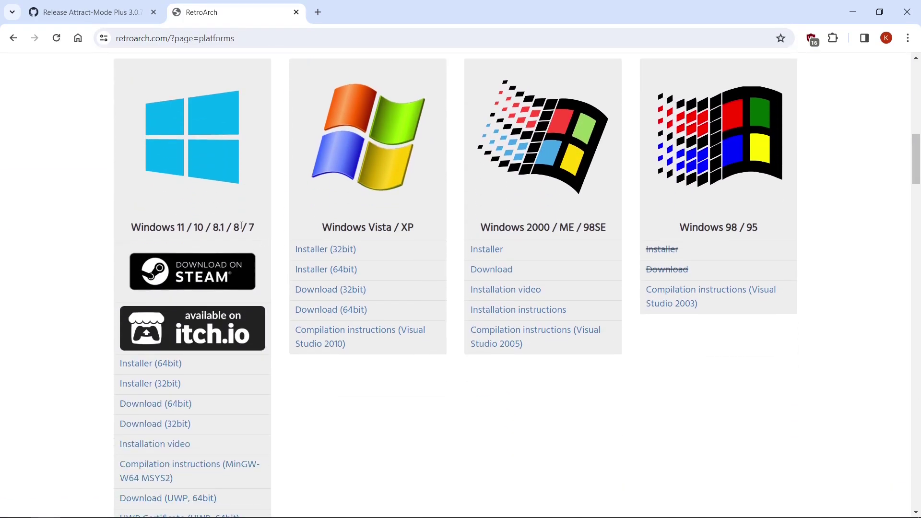
scroll(225, 211, "down", 4)
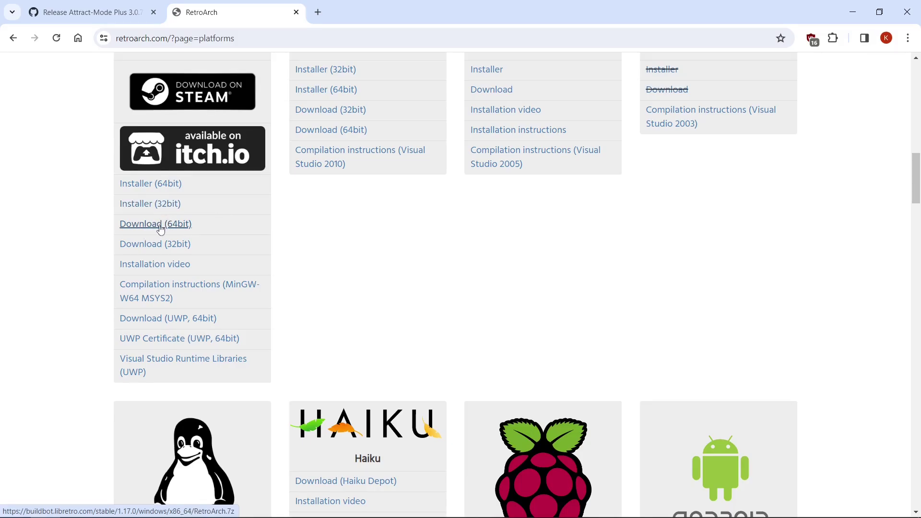
mouse_move(161, 229)
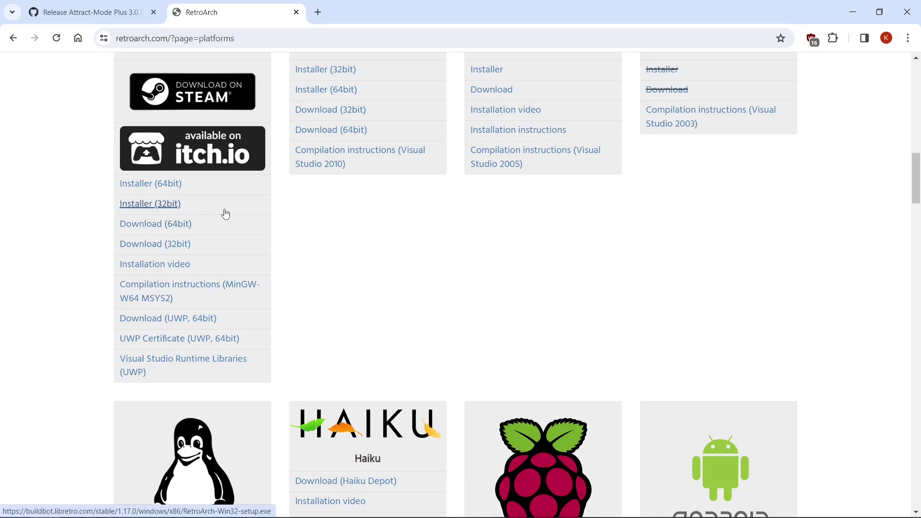
left_click(905, 10)
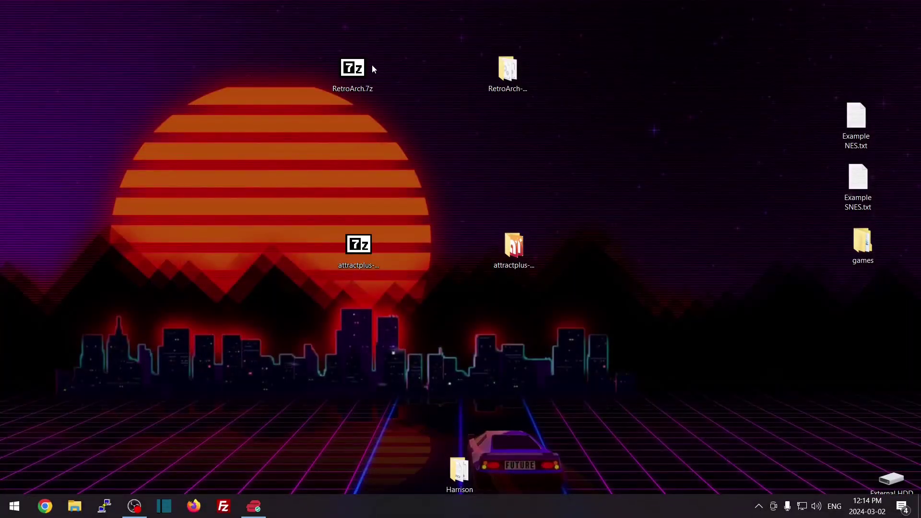
Step: Look at the 7-Zip extraction options for the attractplus and RetroArch archives on the desktop without extracting either
left_click(365, 72)
left_click(364, 245)
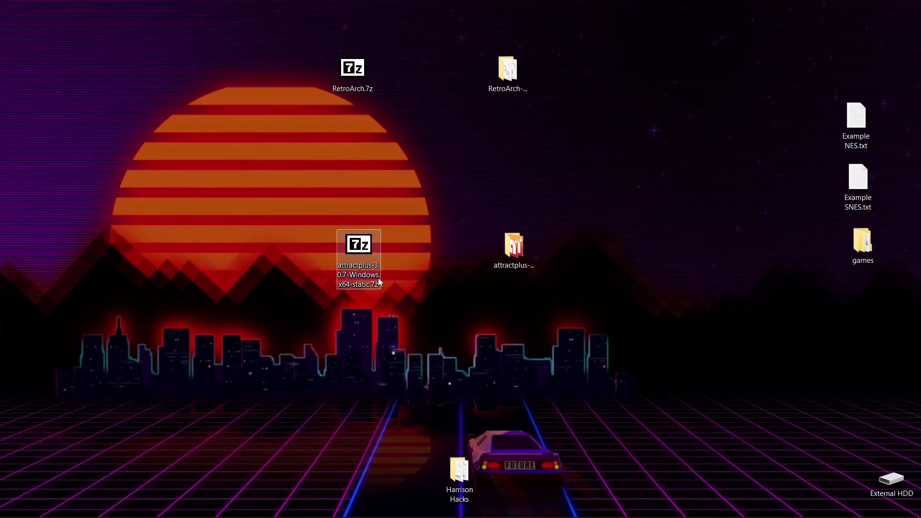
right_click(364, 246)
mouse_move(484, 329)
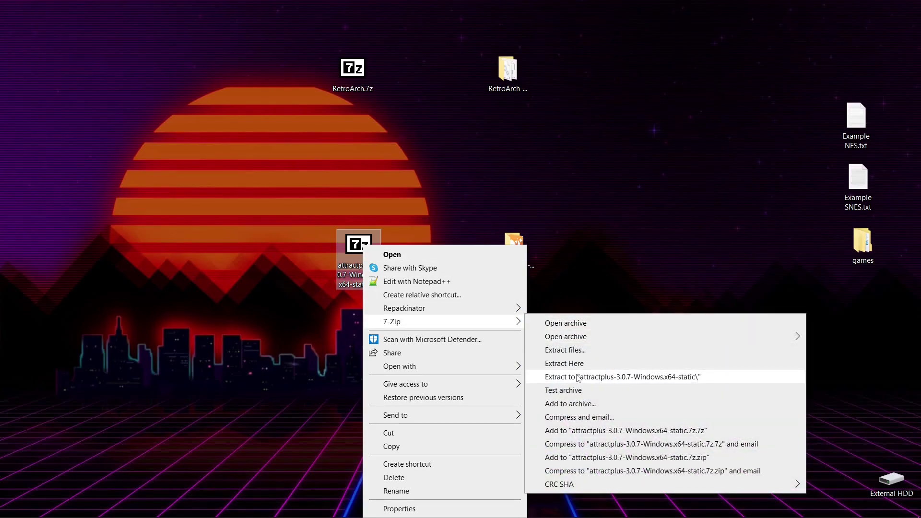
left_click(568, 259)
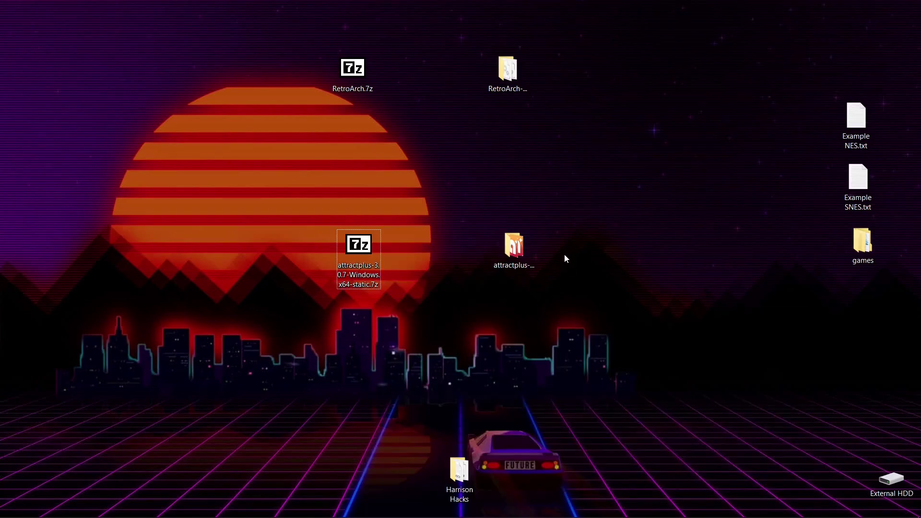
right_click(354, 88)
mouse_move(470, 171)
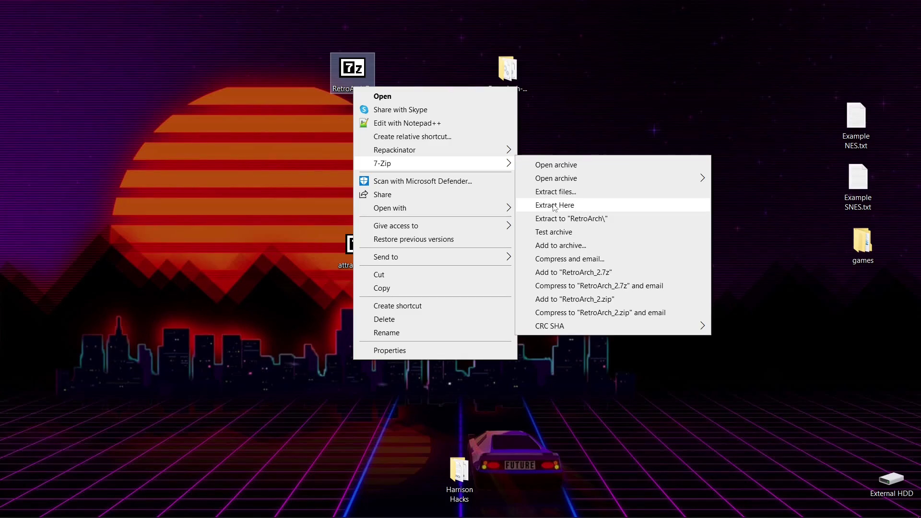
left_click(584, 114)
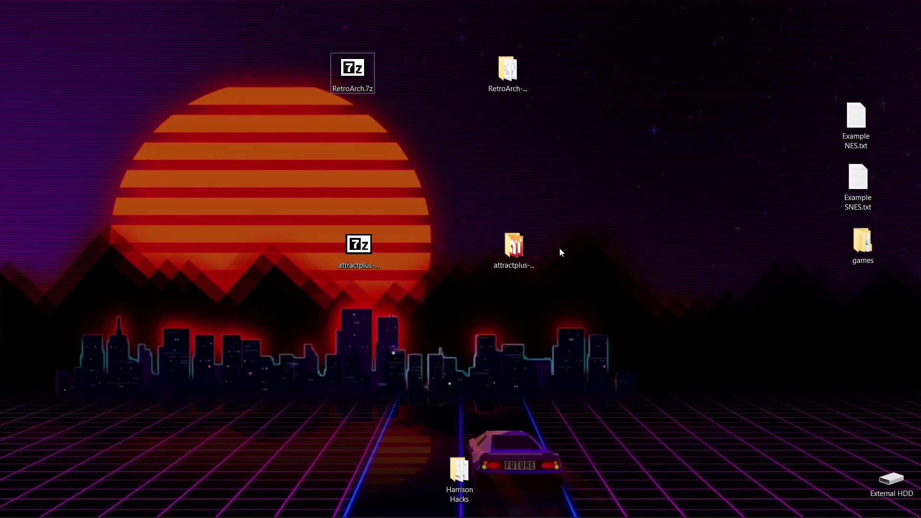
left_click_drag(559, 248, 487, 52)
left_click(594, 137)
Step: Rename the attractplus-3.0.7-Windows.x64-static folder on the desktop as Attract
left_click(511, 245)
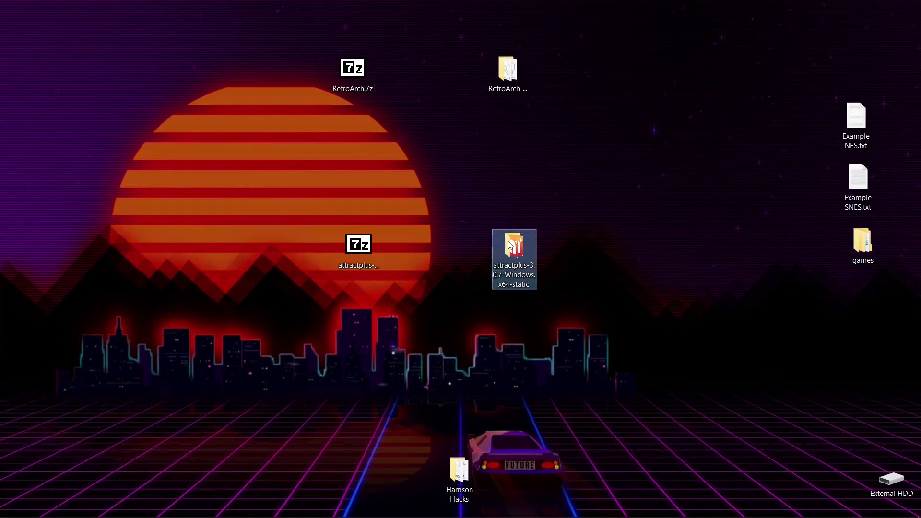
left_click(511, 269)
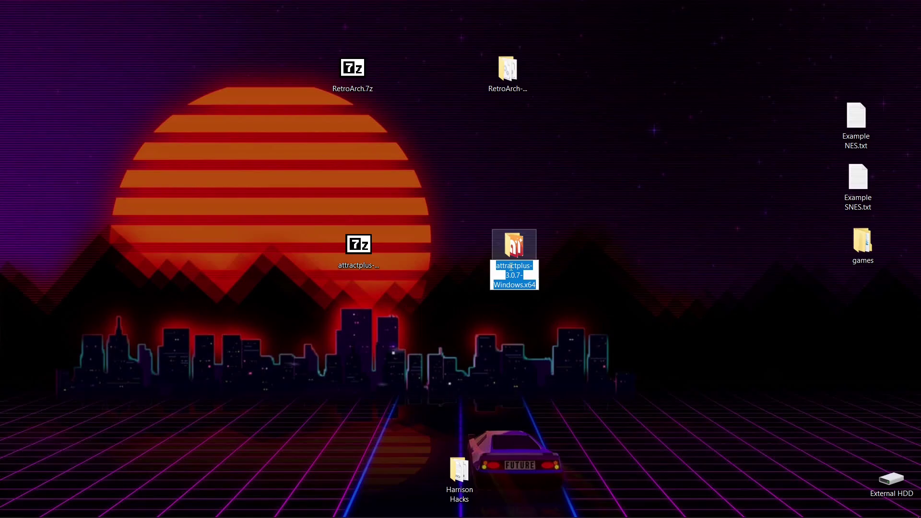
type("Attract")
key("Return")
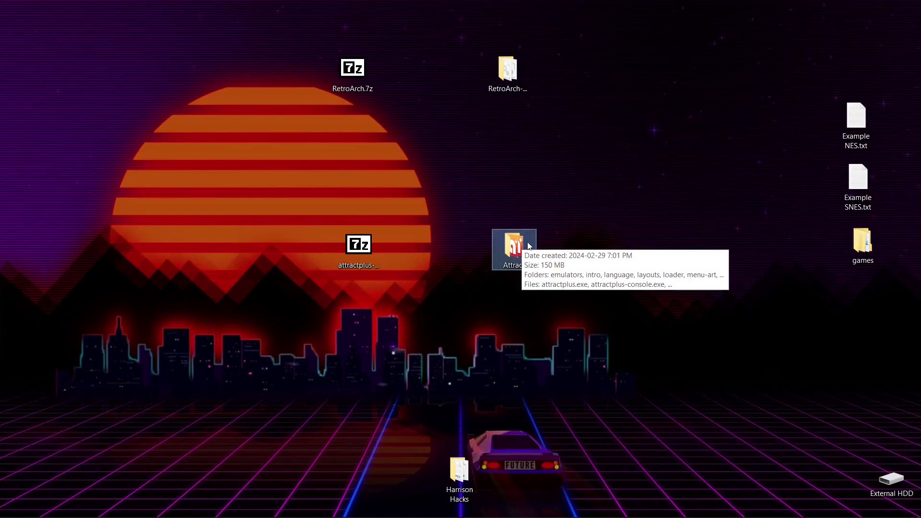
Step: Move the RetroArch-Win64 folder into the Attract folder and open the Attract folder
left_click(511, 85)
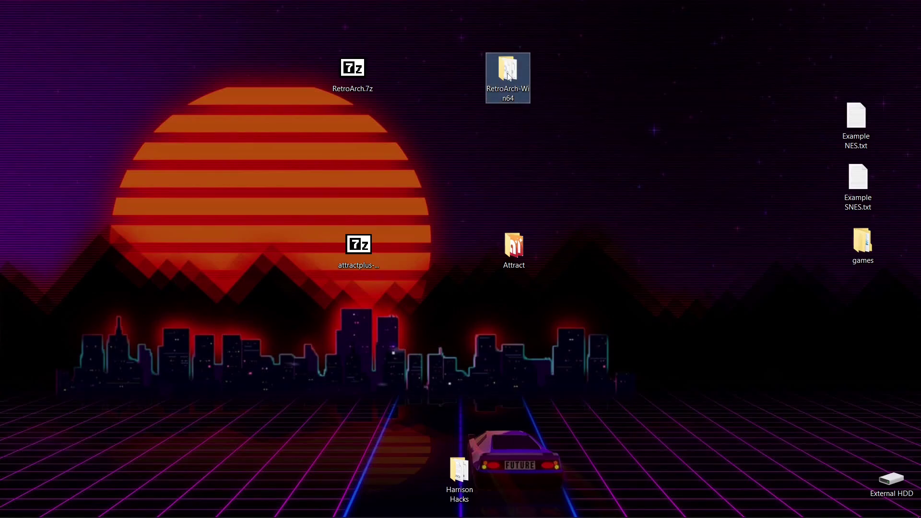
left_click_drag(509, 77, 518, 252)
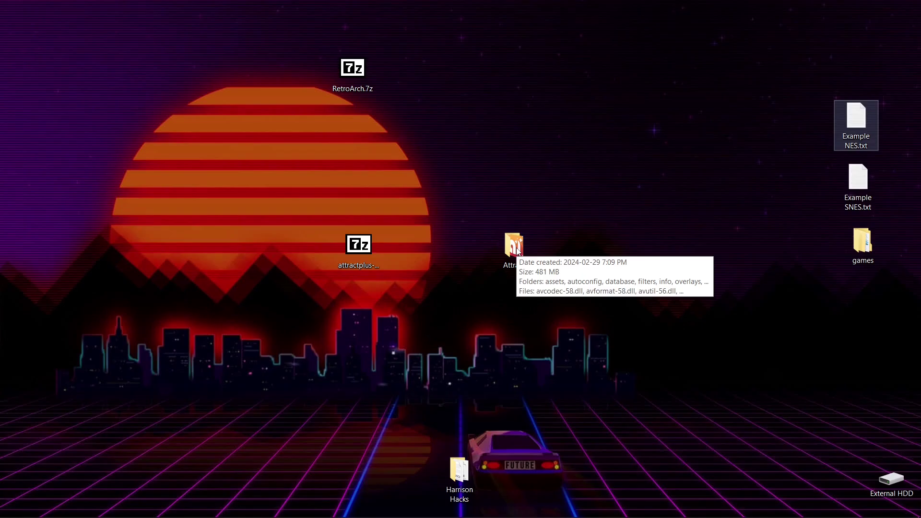
double_click(518, 252)
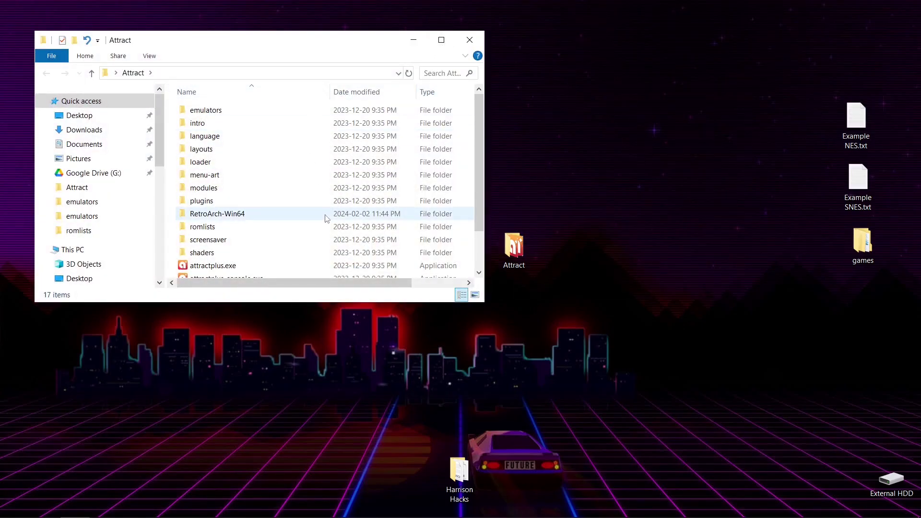
Step: Create a text document named Super Nintendo in the emulators folder inside Attract
left_click(215, 116)
double_click(215, 116)
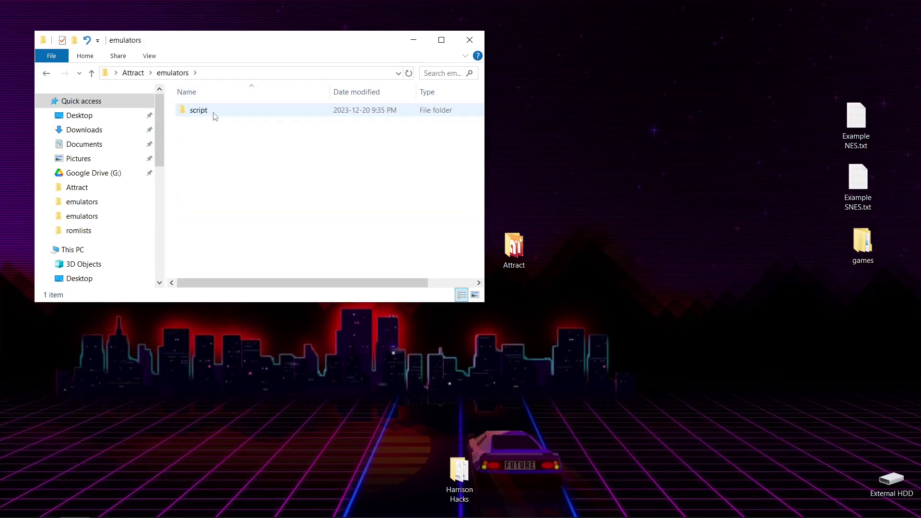
right_click(214, 153)
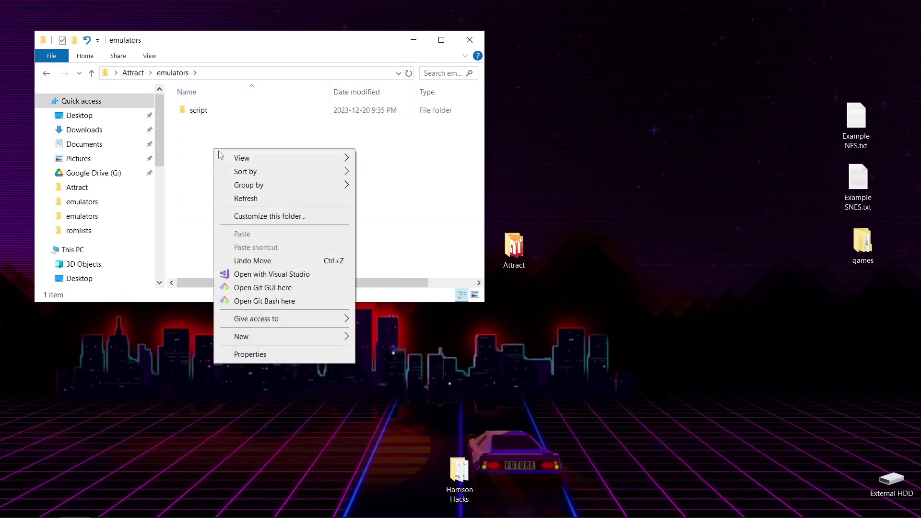
mouse_move(320, 337)
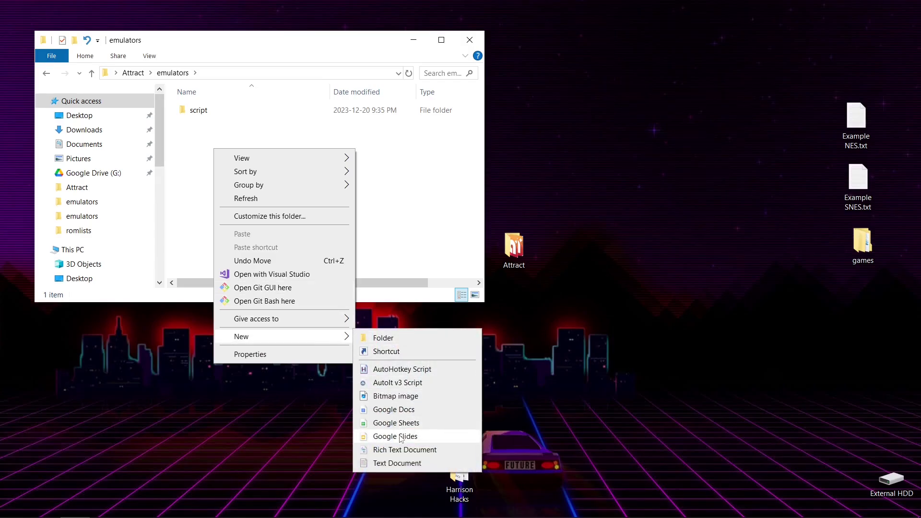
left_click(404, 463)
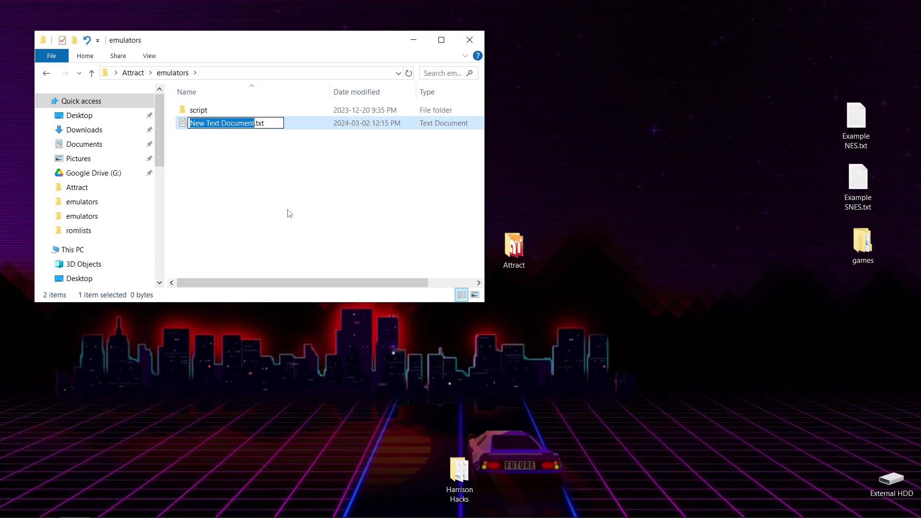
type("Super ")
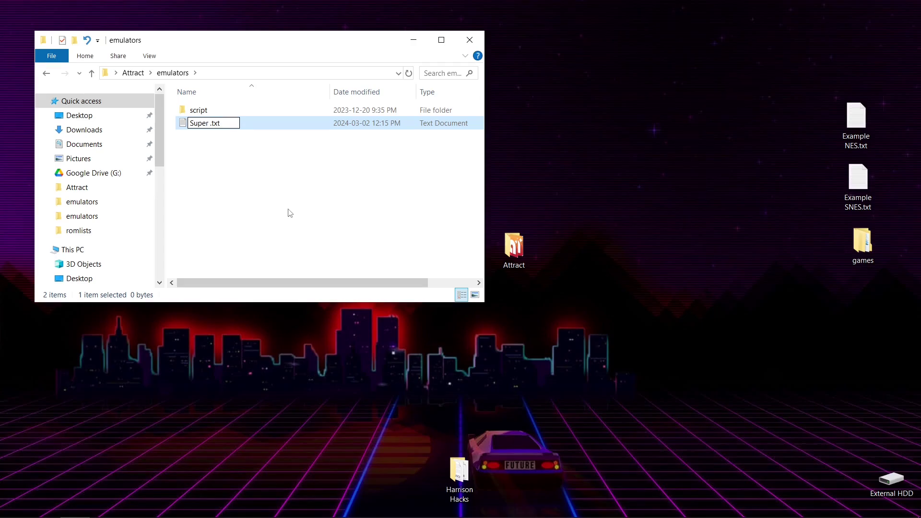
type("Nintendo")
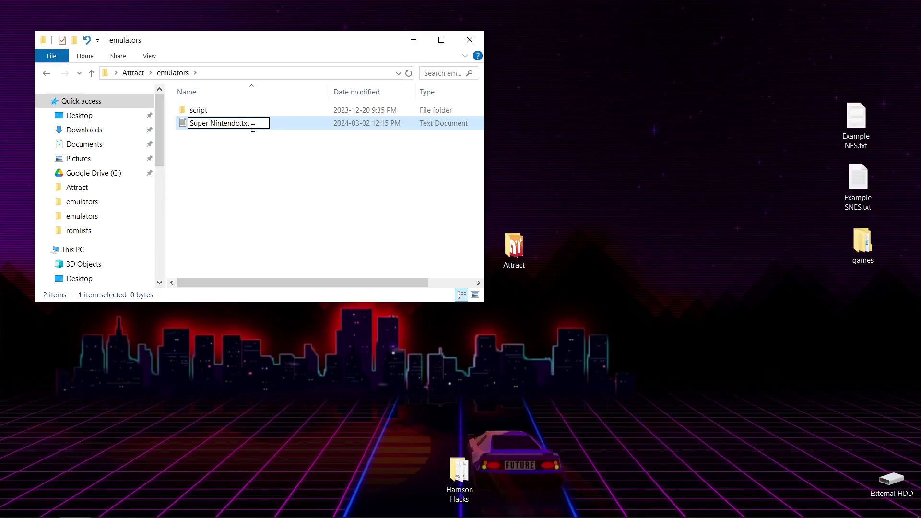
Step: Change the Super Nintendo file's extension to cfg and accept the extension change
key("BackSpace")
key("BackSpace")
key("BackSpace")
type("cfg")
key("Return")
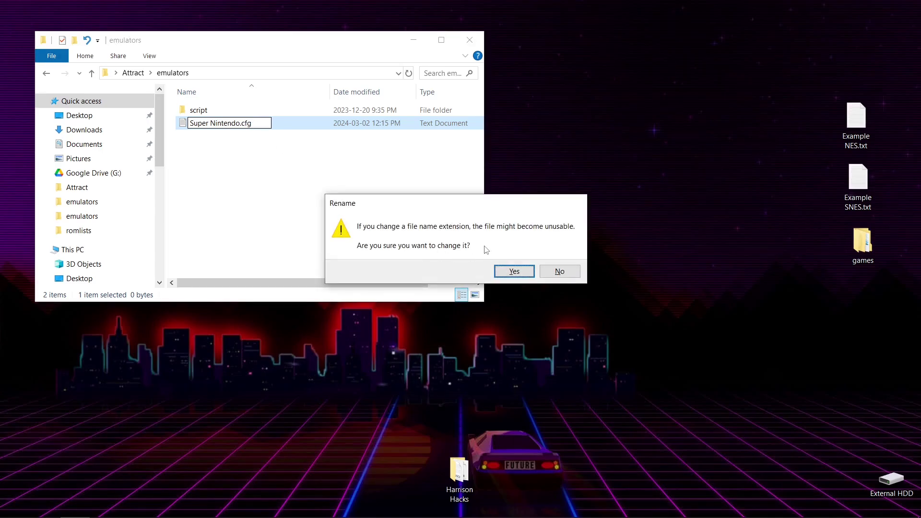
left_click(516, 272)
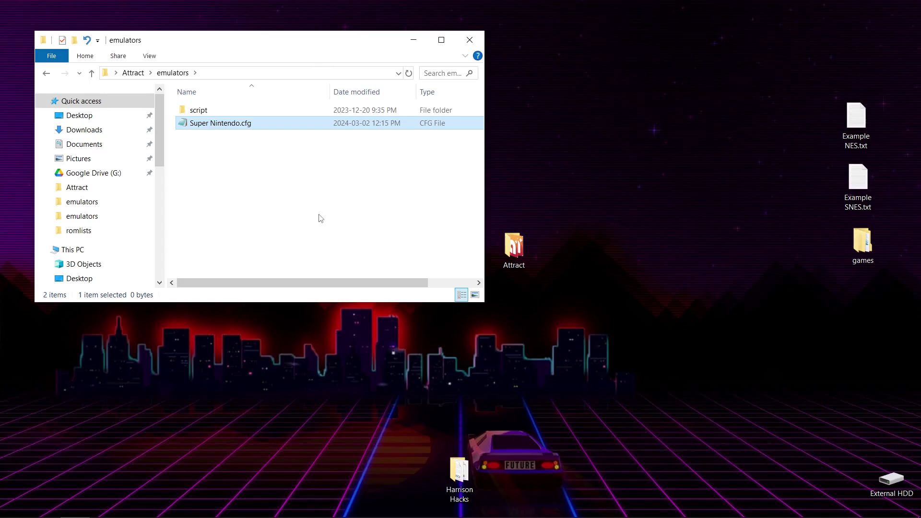
Step: Copy the full contents of Example SNES.txt into the empty Super Nintendo.cfg file
double_click(232, 123)
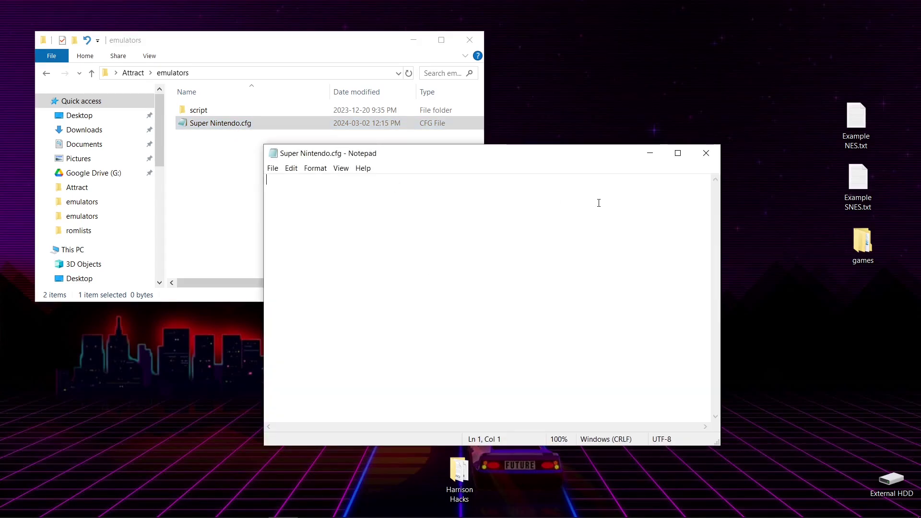
double_click(859, 190)
left_click_drag(413, 296, 277, 180)
right_click(285, 181)
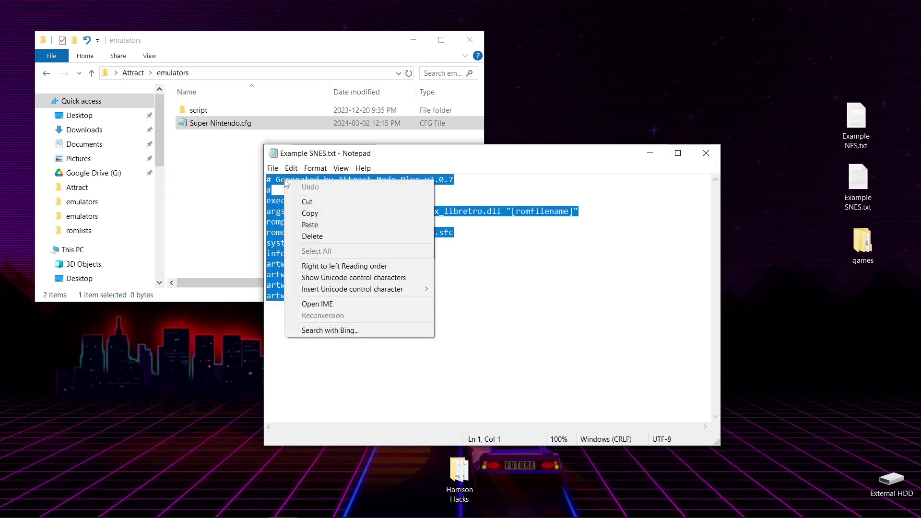
left_click(324, 213)
left_click(705, 153)
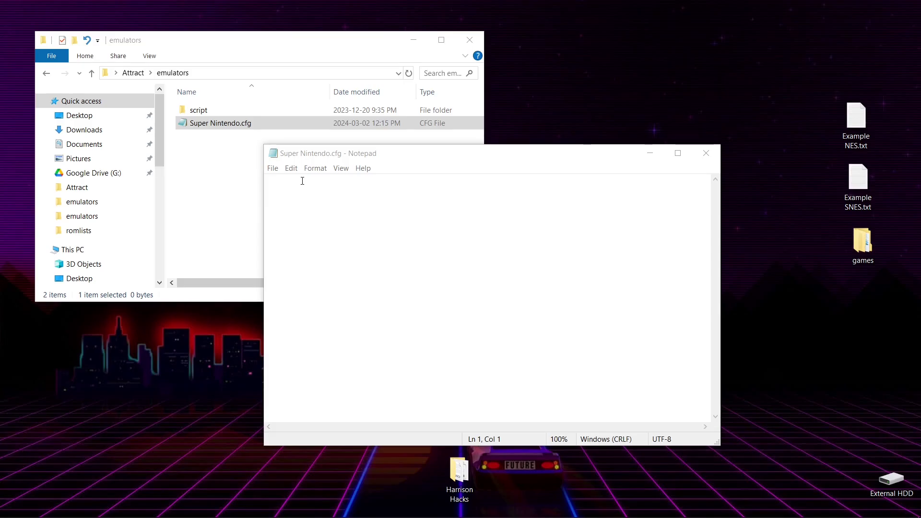
right_click(302, 181)
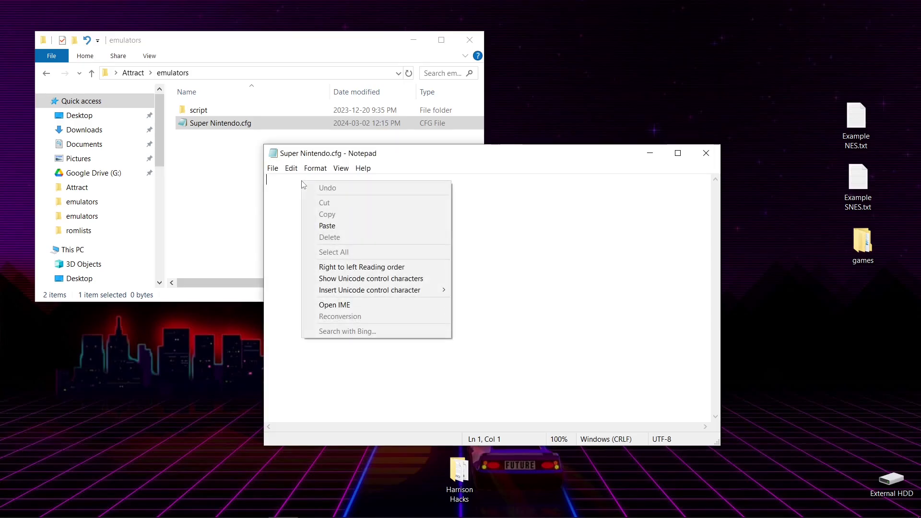
left_click(331, 226)
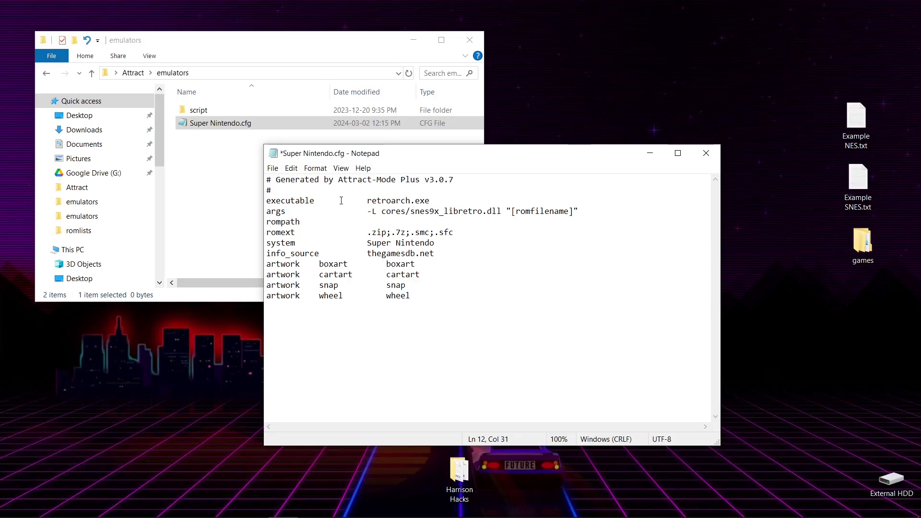
Step: Open the RetroArch-Win64 folder inside the Attract folder
left_click(319, 53)
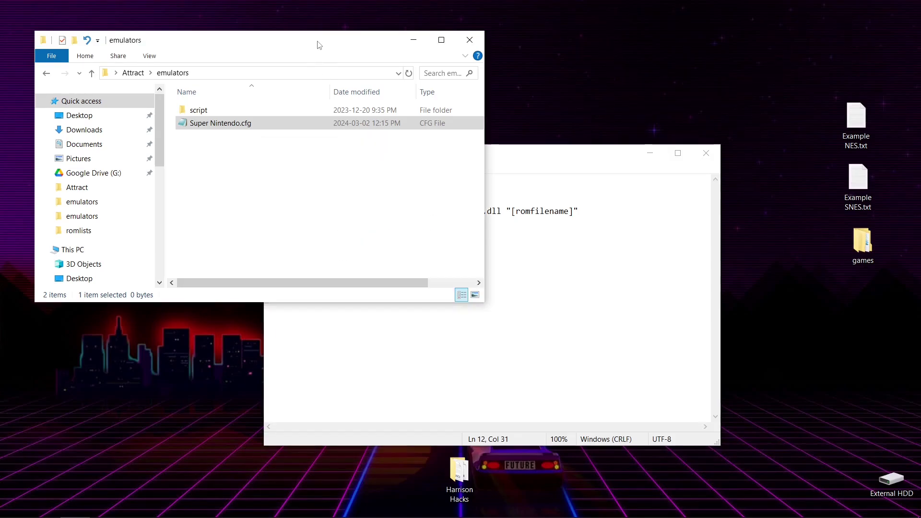
left_click(133, 72)
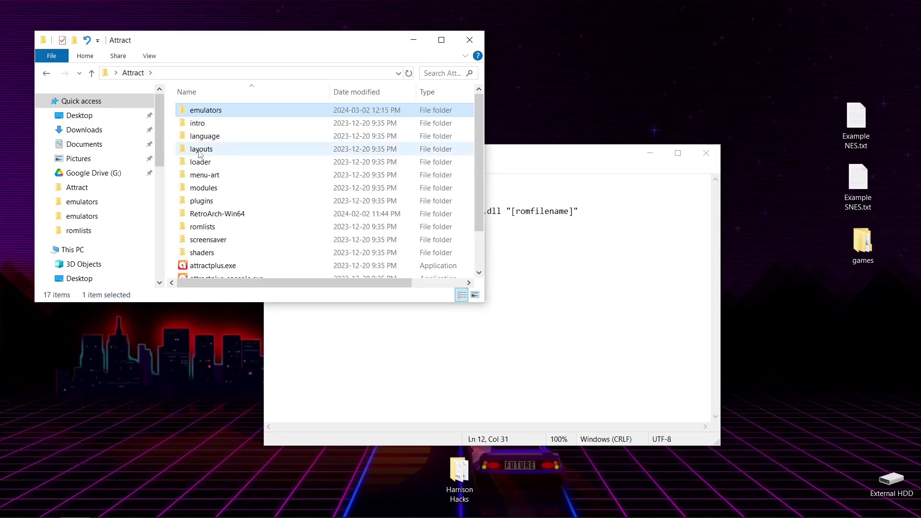
double_click(203, 215)
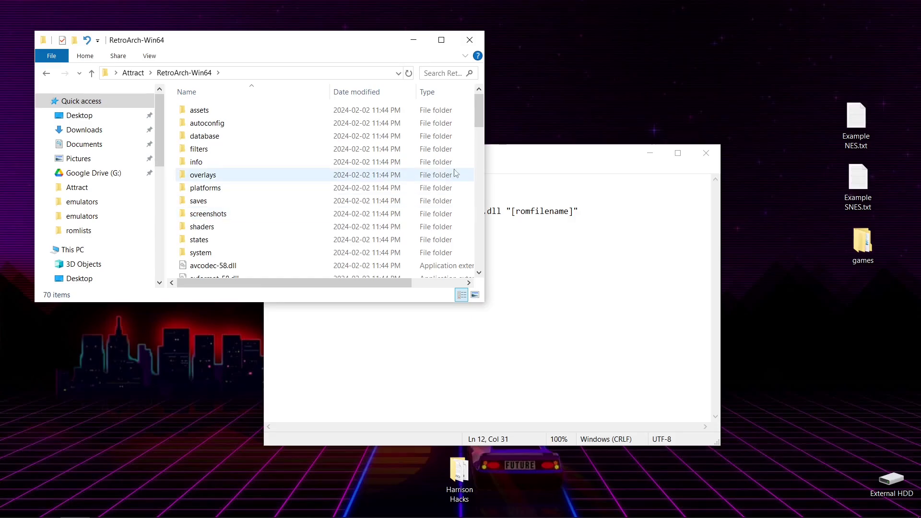
Step: Look through the nes and snes subfolders of the desktop games folder and close its window
double_click(866, 246)
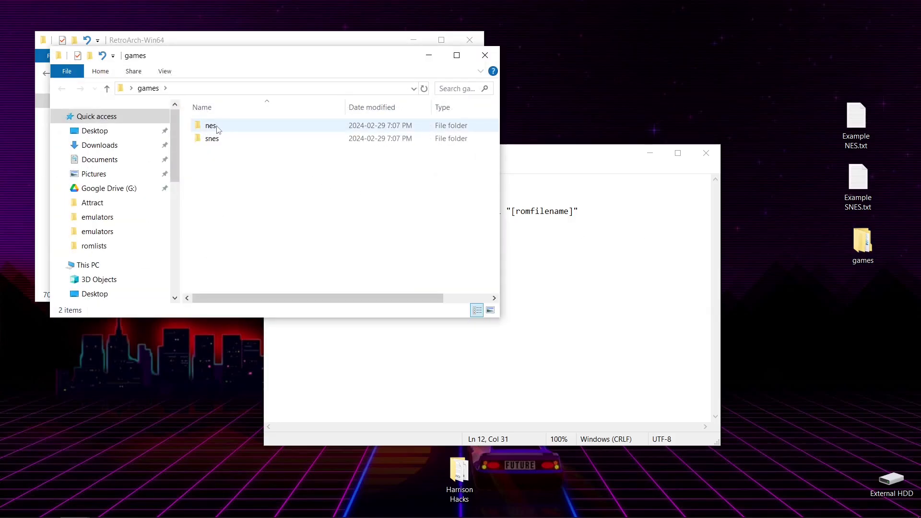
double_click(217, 128)
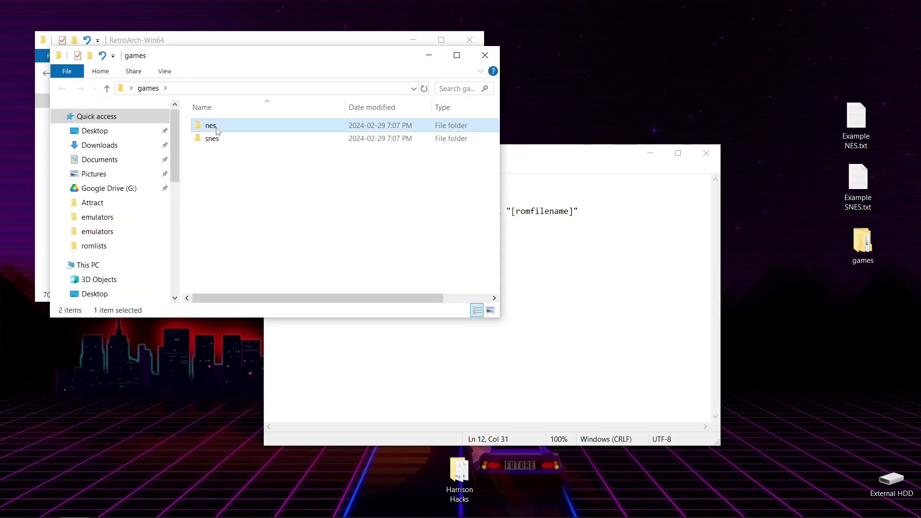
left_click(106, 88)
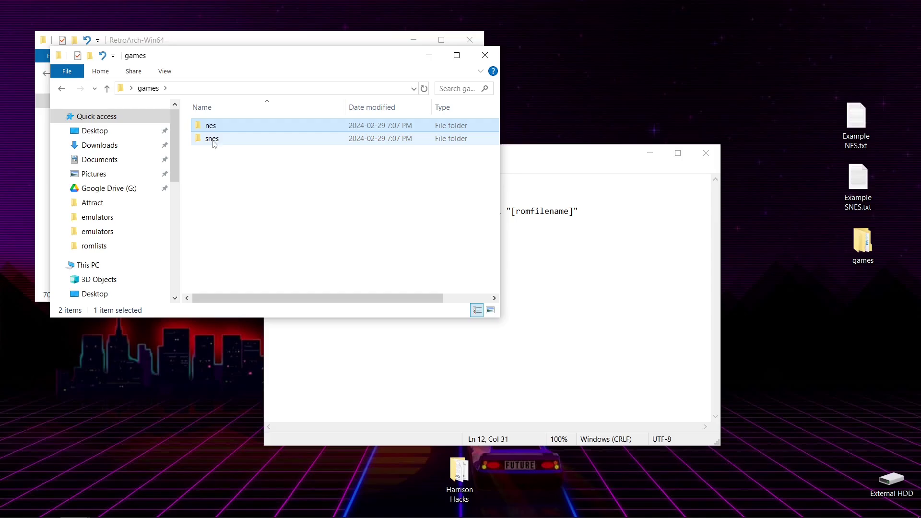
double_click(214, 139)
left_click(107, 88)
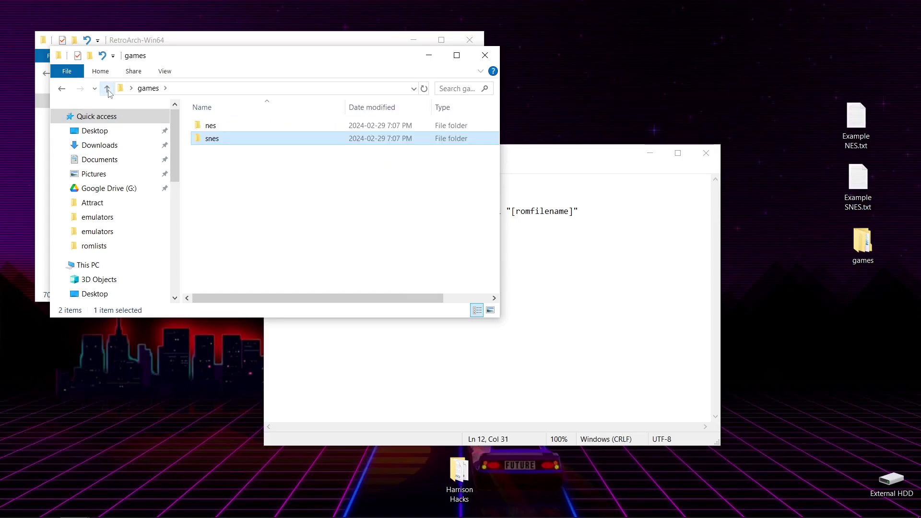
left_click(107, 88)
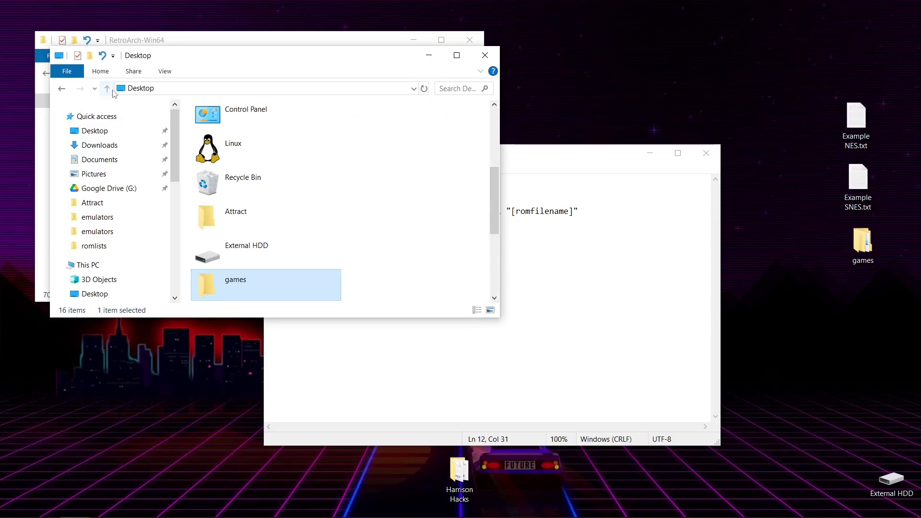
left_click(484, 55)
Step: Move the desktop games folder into RetroArch-Win64 and open its snes subfolder
left_click_drag(861, 242, 174, 261)
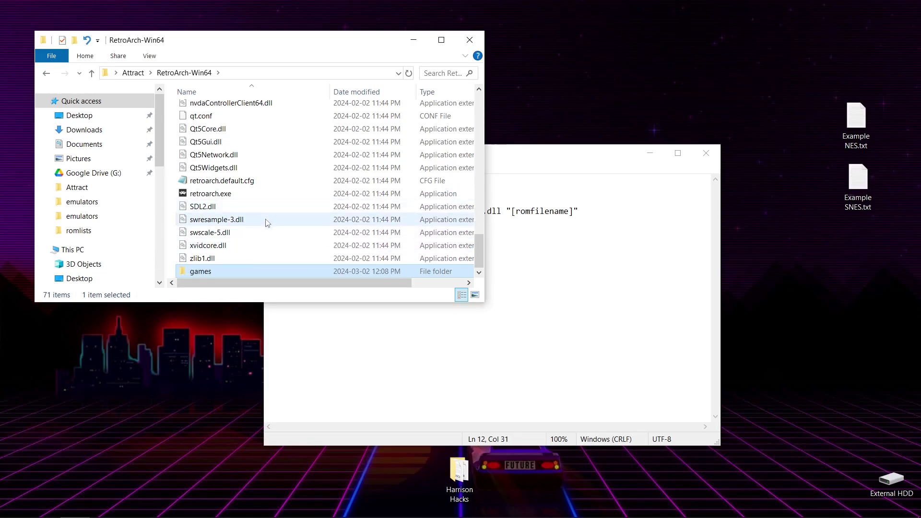
double_click(249, 271)
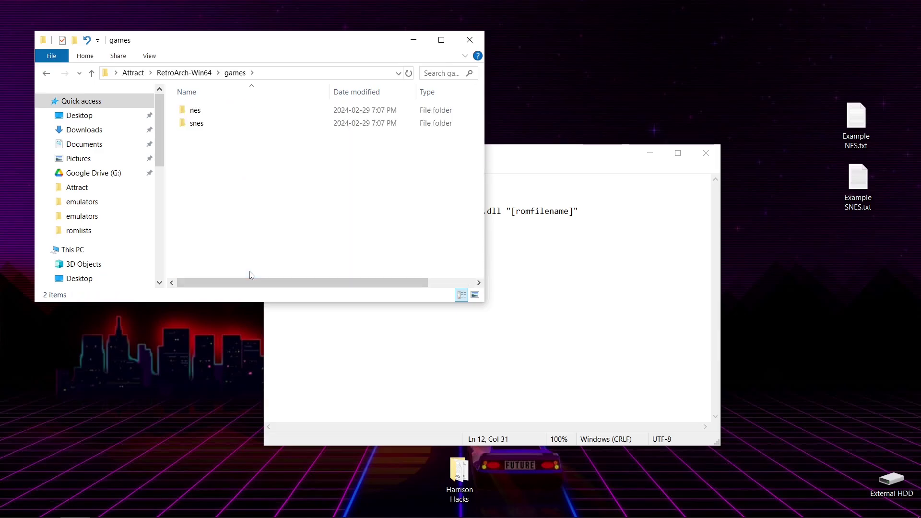
double_click(216, 124)
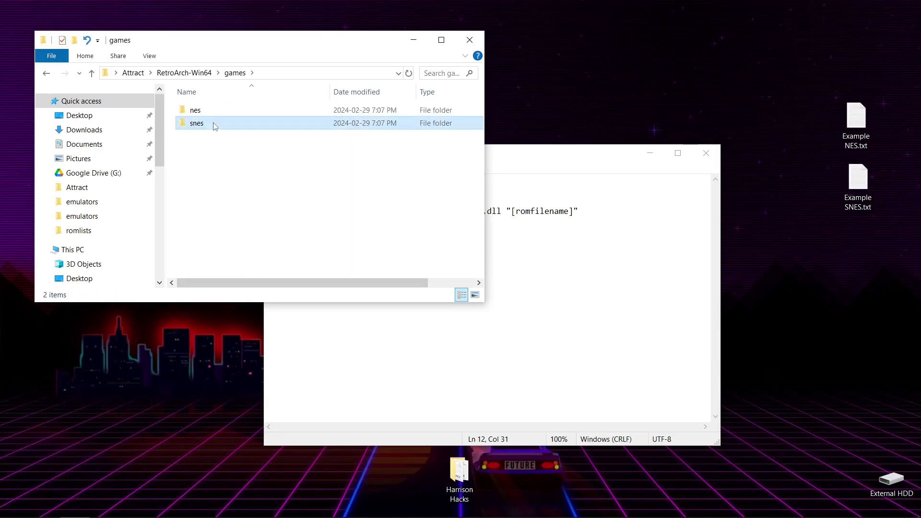
Step: Copy the snes folder's full path and paste it as the rompath value in Super Nintendo.cfg
left_click(300, 71)
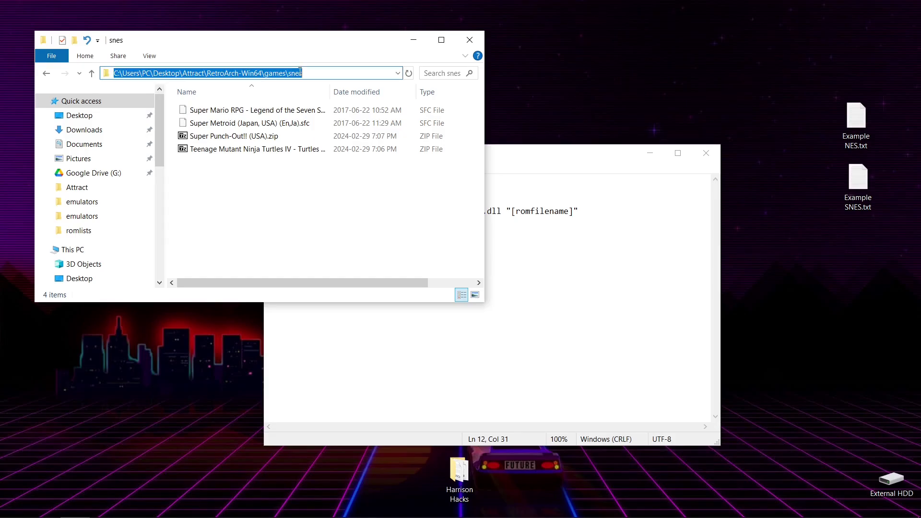
right_click(254, 75)
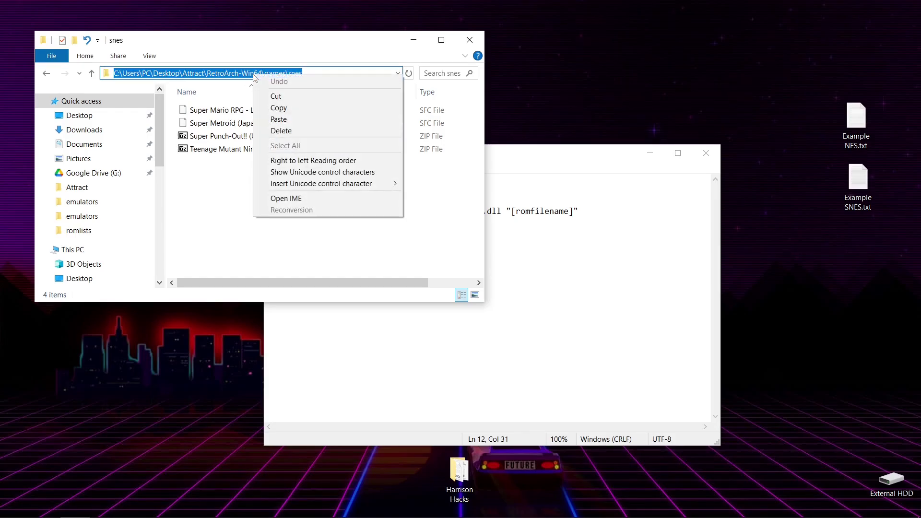
left_click(279, 108)
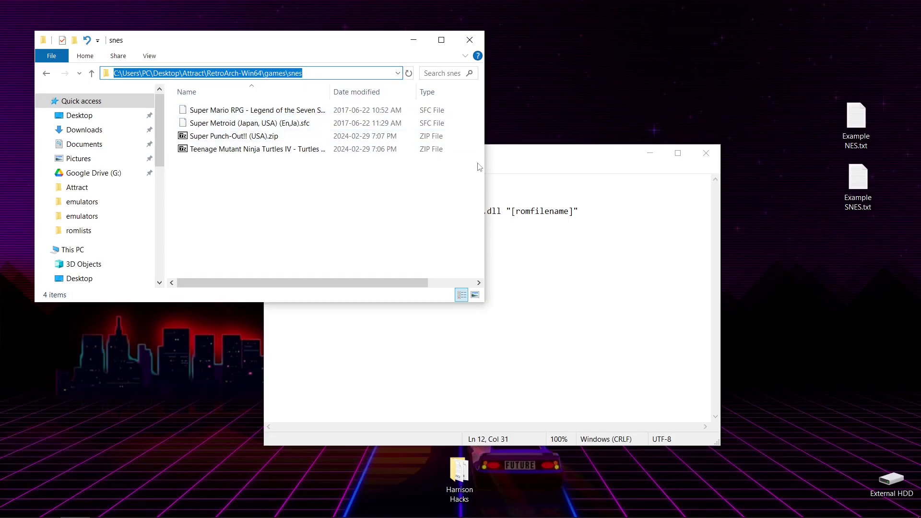
left_click(531, 158)
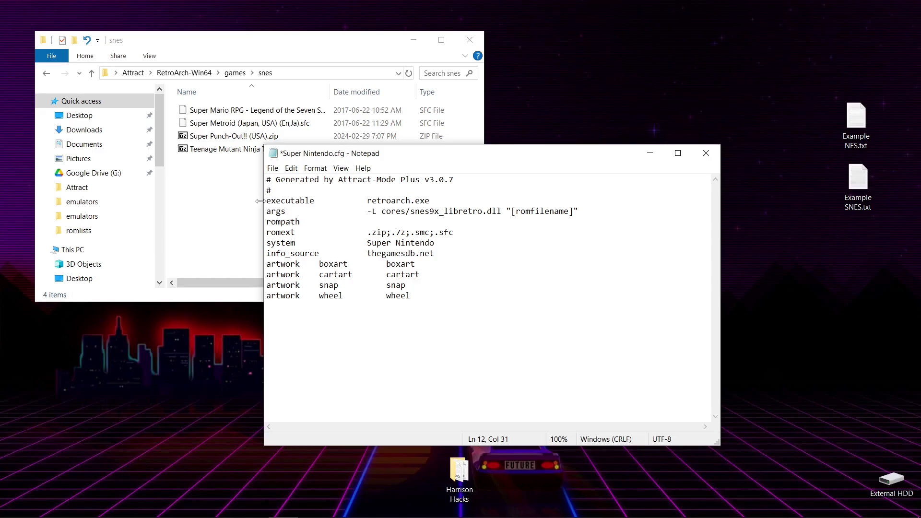
left_click(373, 222)
right_click(367, 221)
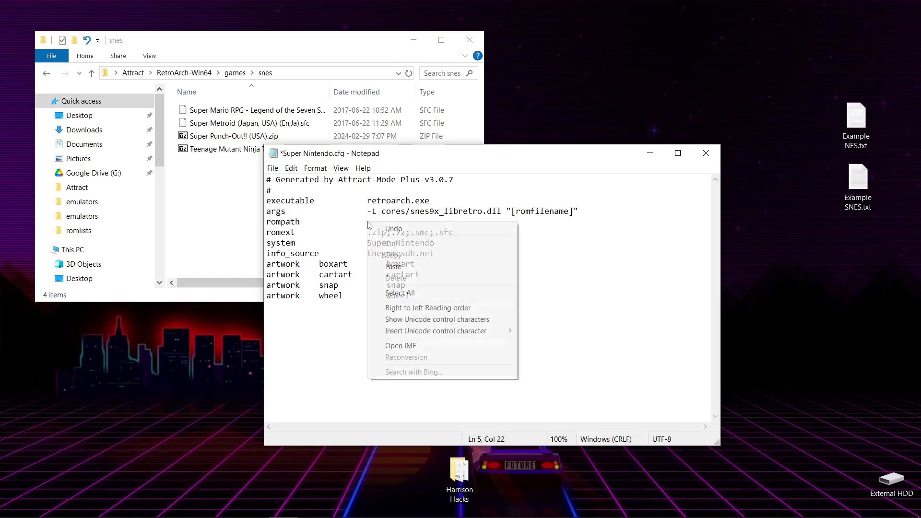
left_click(407, 265)
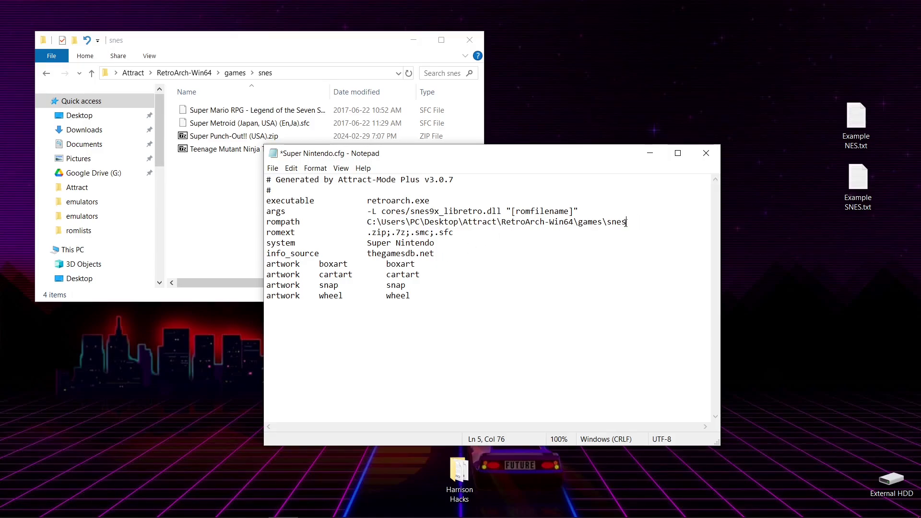
Step: Prefix the boxart and cartart artwork values with the copied snes folder path and a backslash
right_click(387, 264)
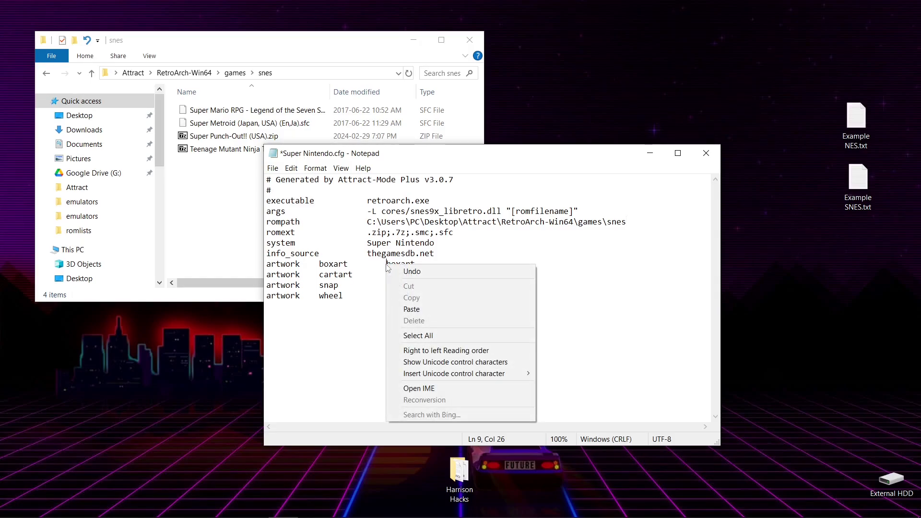
left_click(405, 310)
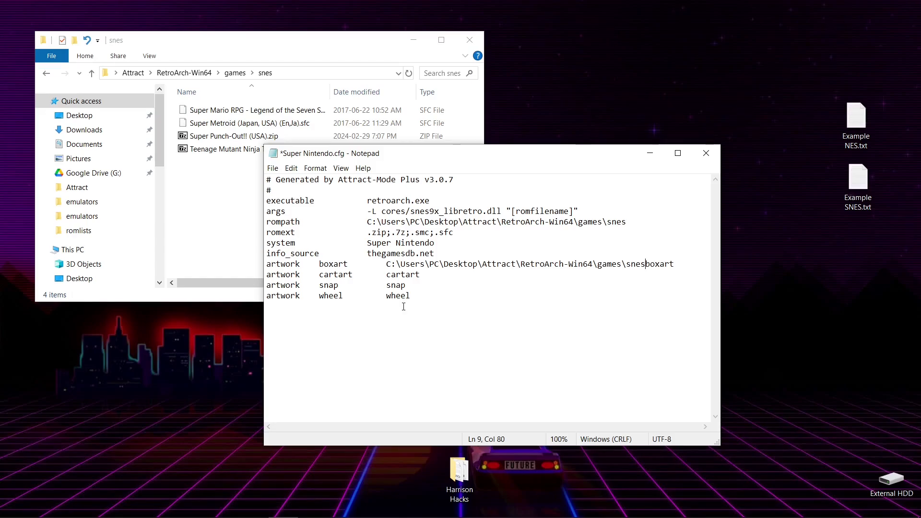
type("\\")
right_click(388, 277)
left_click(388, 276)
right_click(388, 275)
left_click(411, 320)
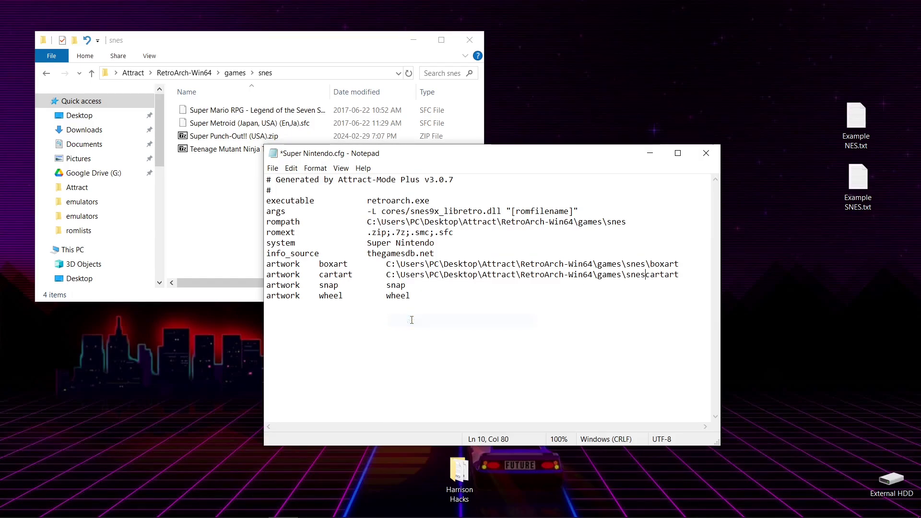
type("\\")
Step: Prefix the snap and wheel artwork values with the copied snes folder path and a backslash
right_click(387, 285)
left_click(414, 331)
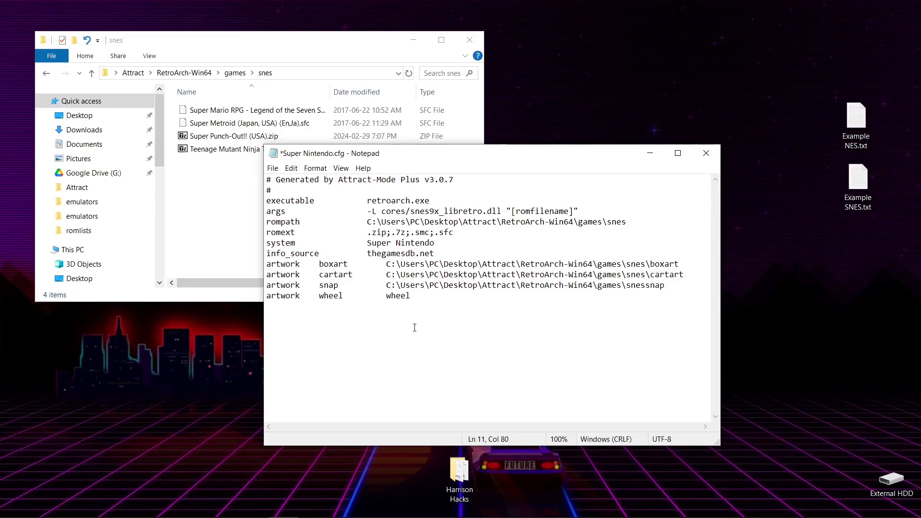
type("\\")
right_click(386, 297)
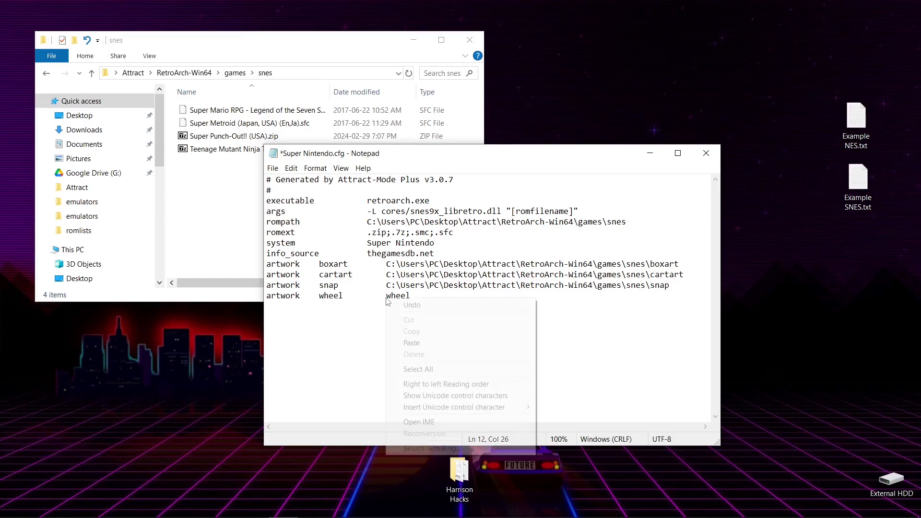
left_click(405, 339)
type("\\")
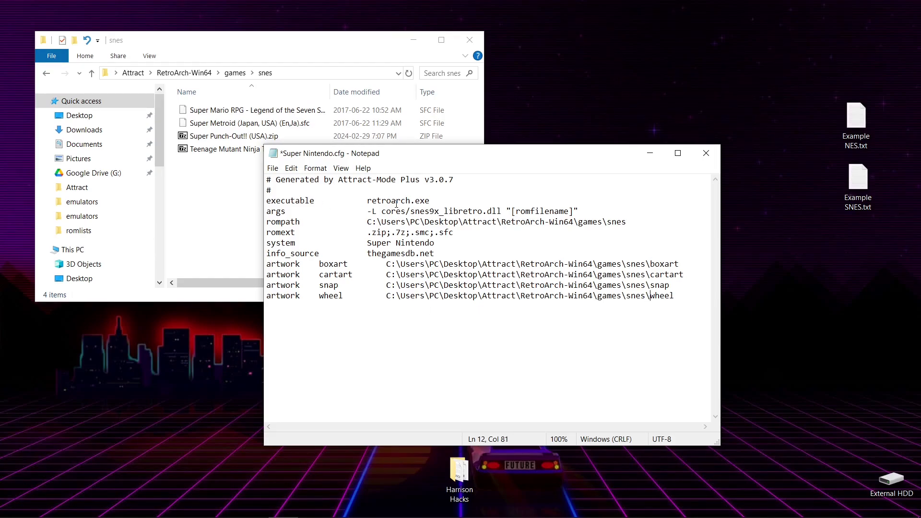
Step: Copy the RetroArch-Win64 folder's path and insert it with a backslash before retroarch.exe on the executable line
left_click(185, 73)
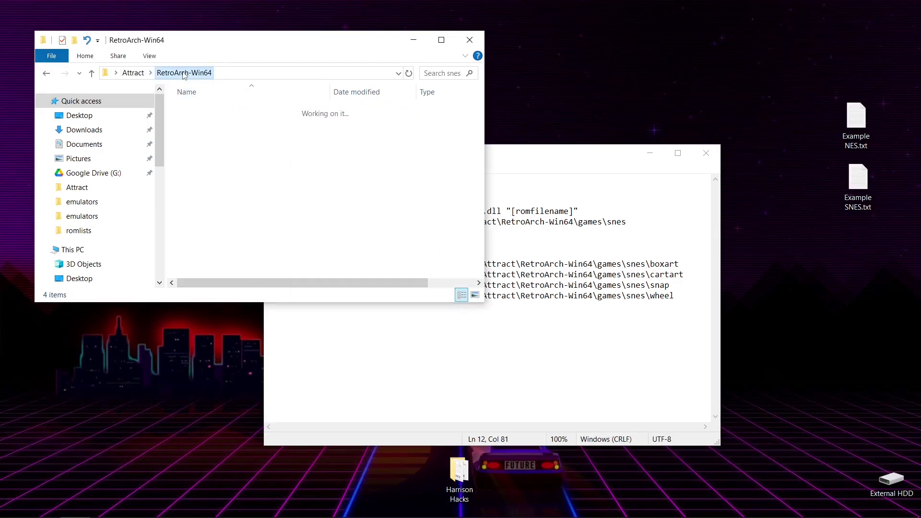
left_click(250, 76)
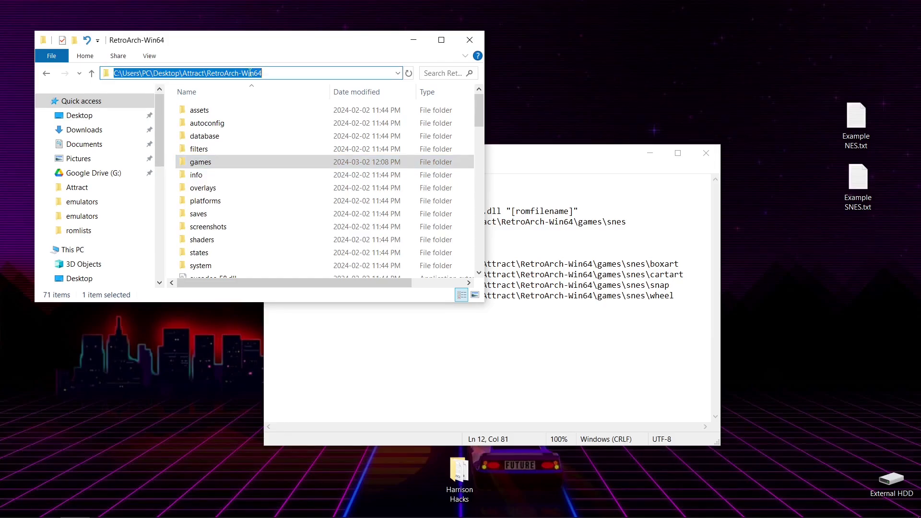
right_click(209, 75)
left_click(233, 108)
left_click(514, 153)
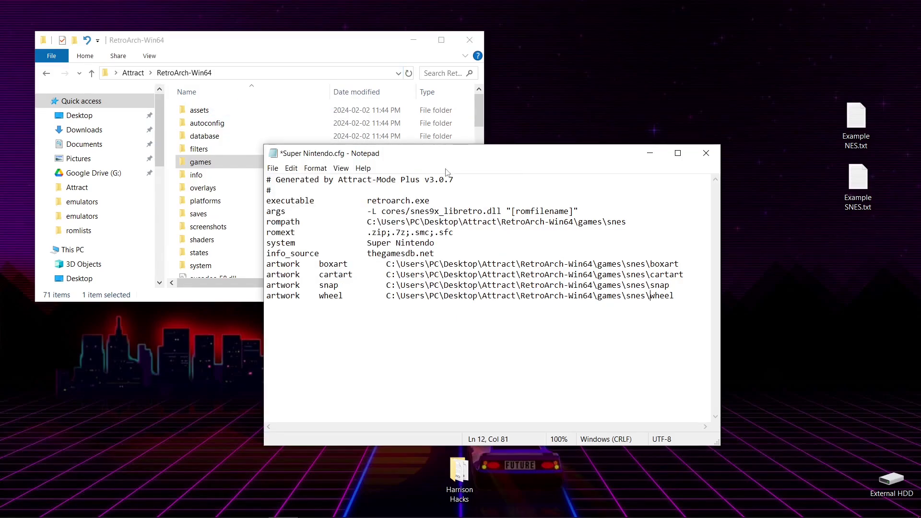
left_click(367, 200)
right_click(368, 201)
left_click(392, 244)
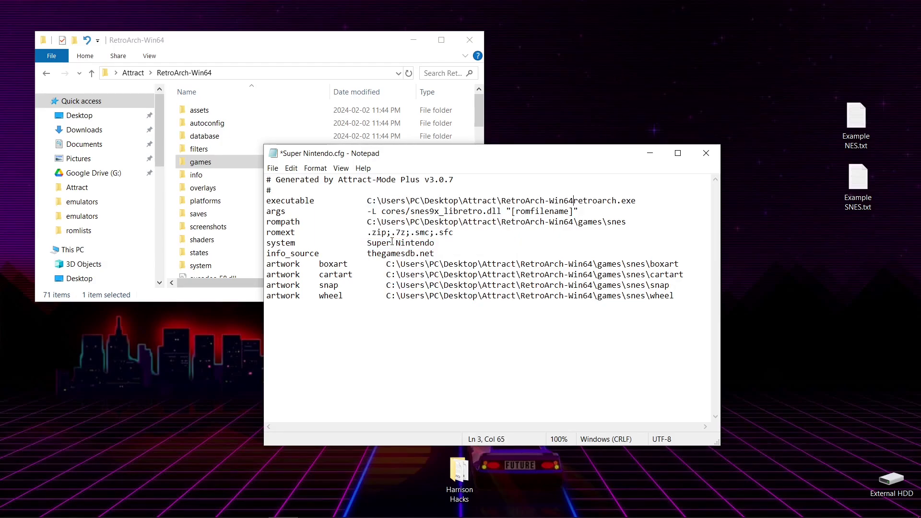
type("\\")
Step: Save the Super Nintendo.cfg file and close it
left_click(272, 168)
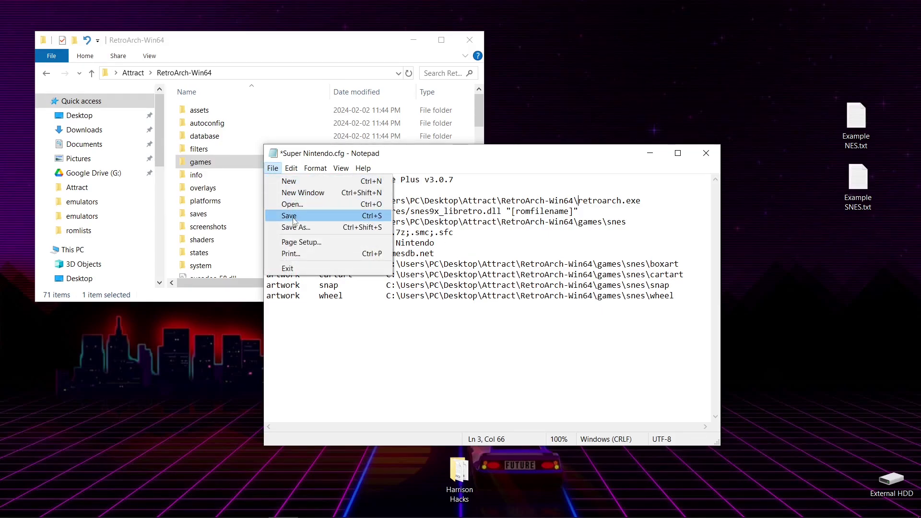
left_click(289, 216)
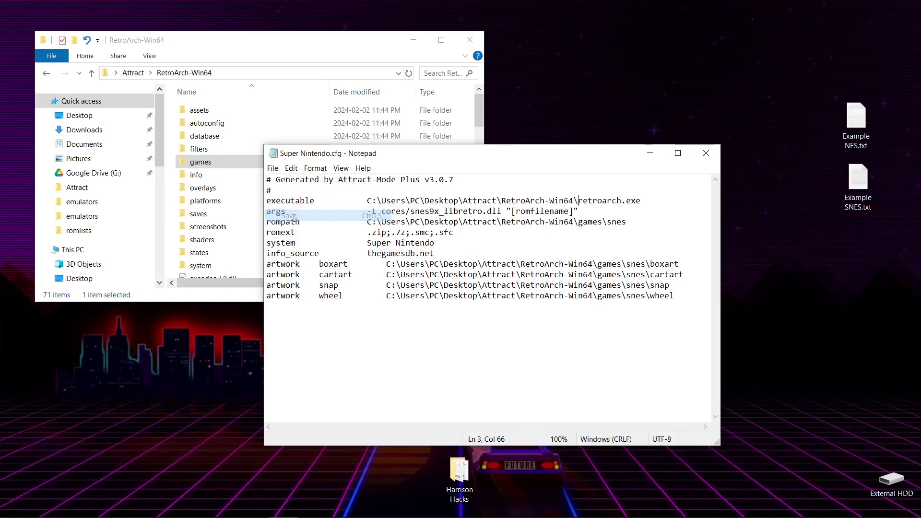
left_click(708, 157)
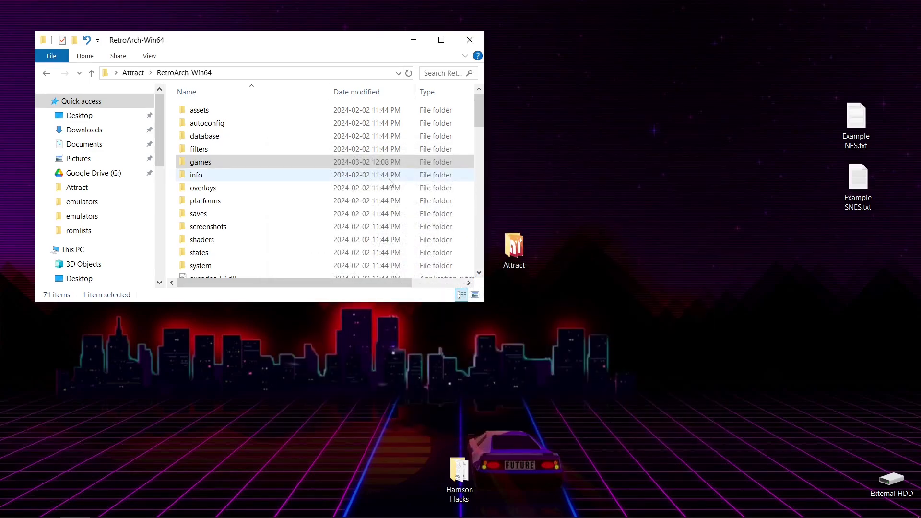
Step: Create a text document named Nintendo Entertainment System in the Attract folder's emulators subfolder
left_click(266, 165)
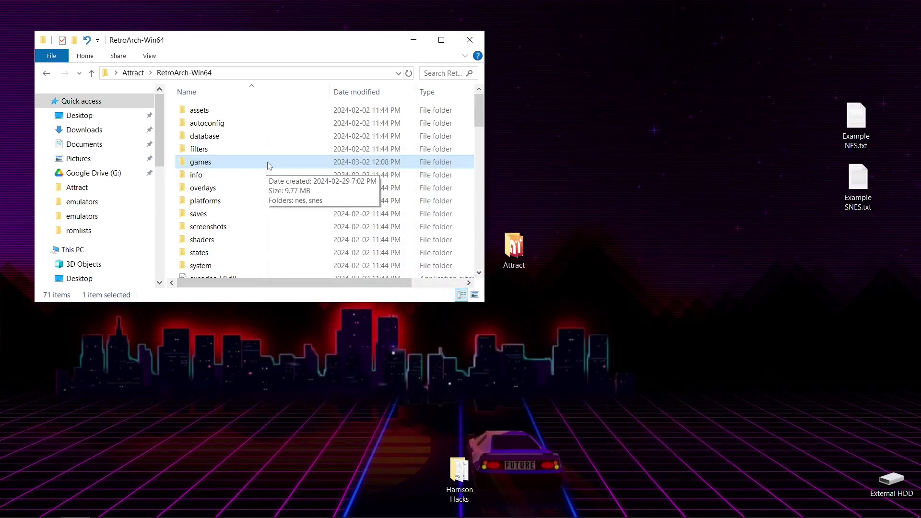
left_click(132, 73)
left_click(201, 113)
double_click(202, 113)
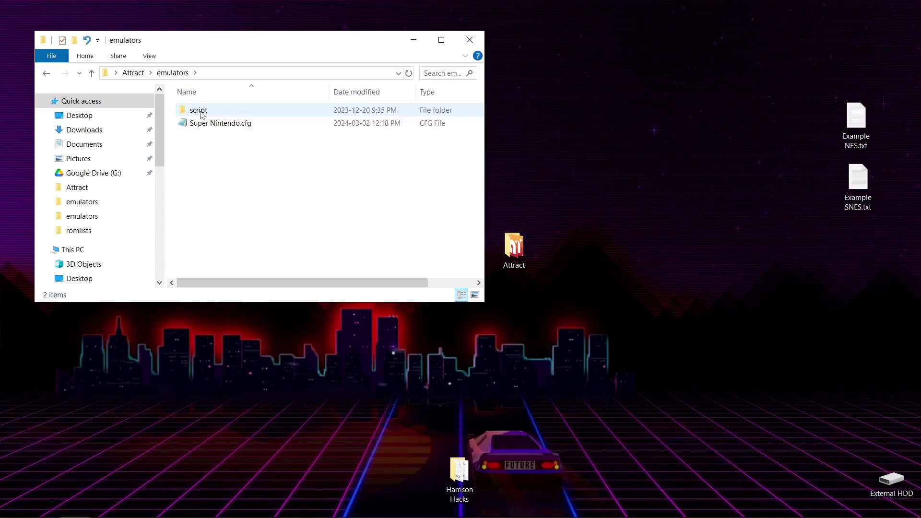
right_click(214, 154)
mouse_move(317, 340)
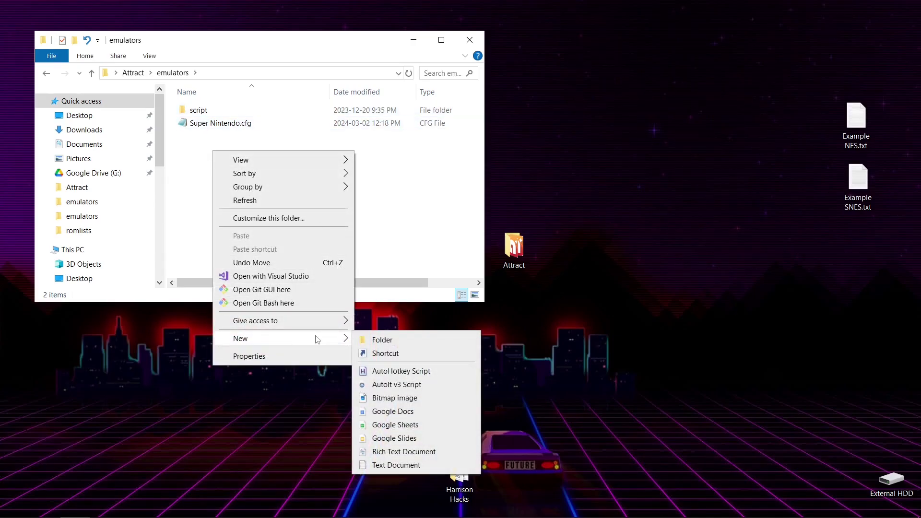
left_click(400, 464)
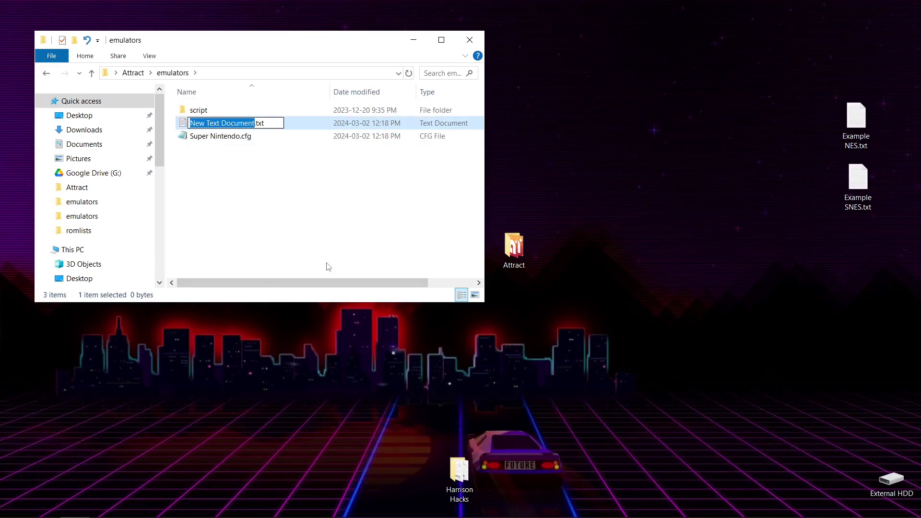
type("N")
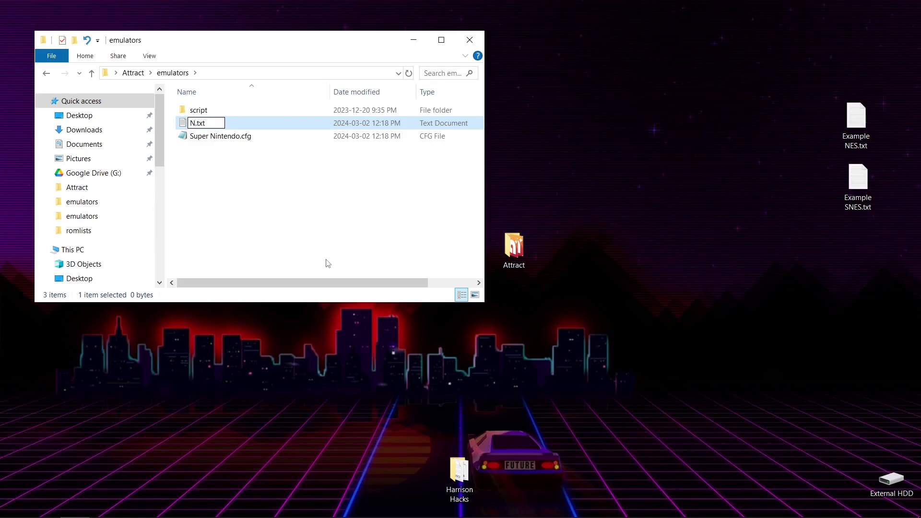
type("intendo ")
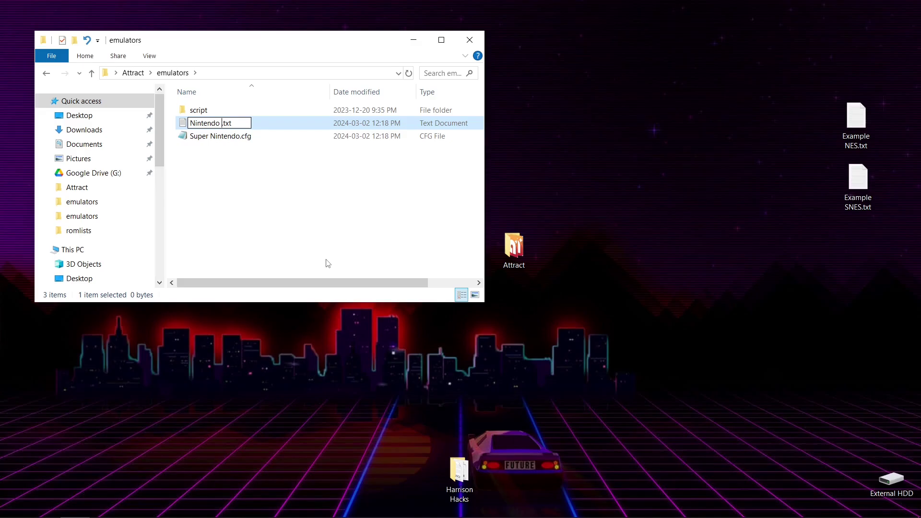
type("Entertainme")
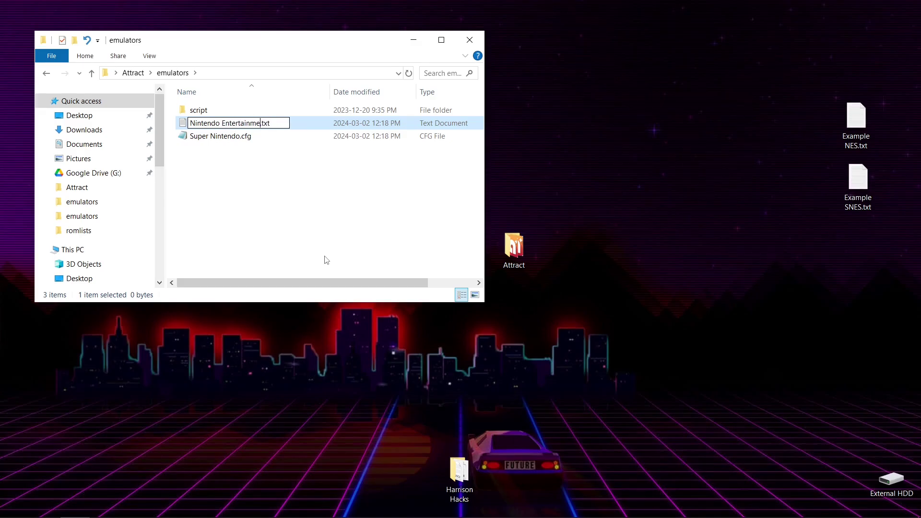
type("nt System")
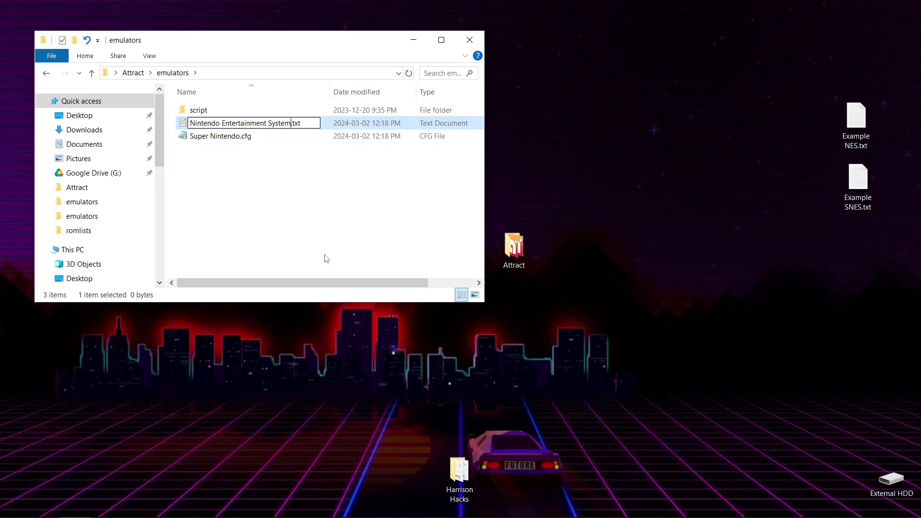
key("Return")
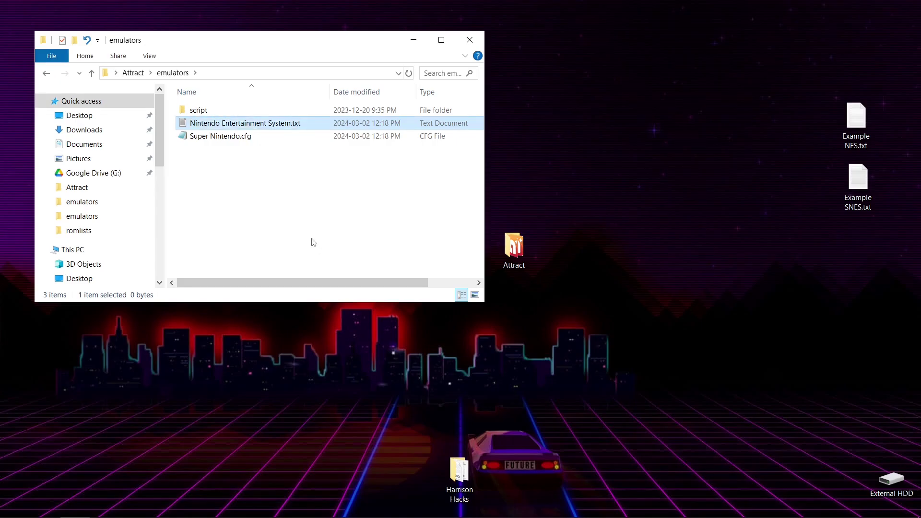
Step: Change the new file's extension from .txt to .cfg and accept the extension change
left_click(277, 124)
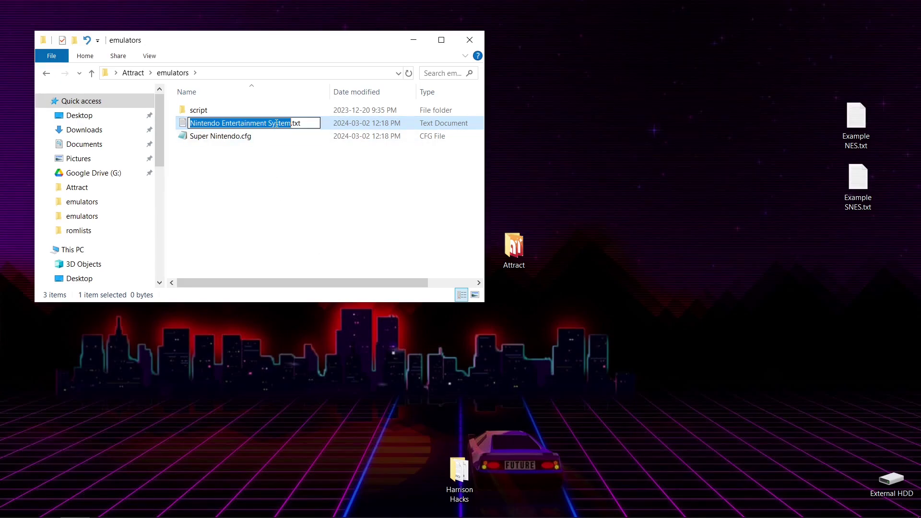
left_click(306, 121)
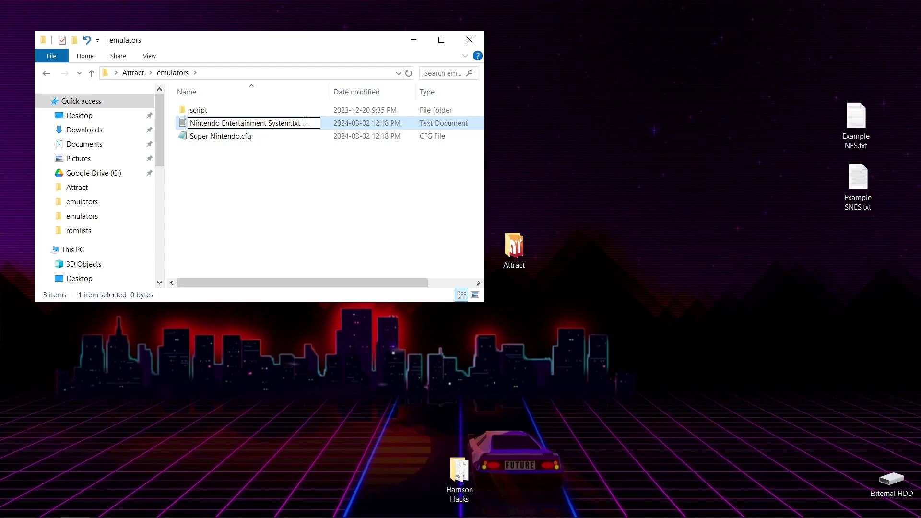
key("BackSpace")
type("cfg")
key("Return")
left_click(514, 271)
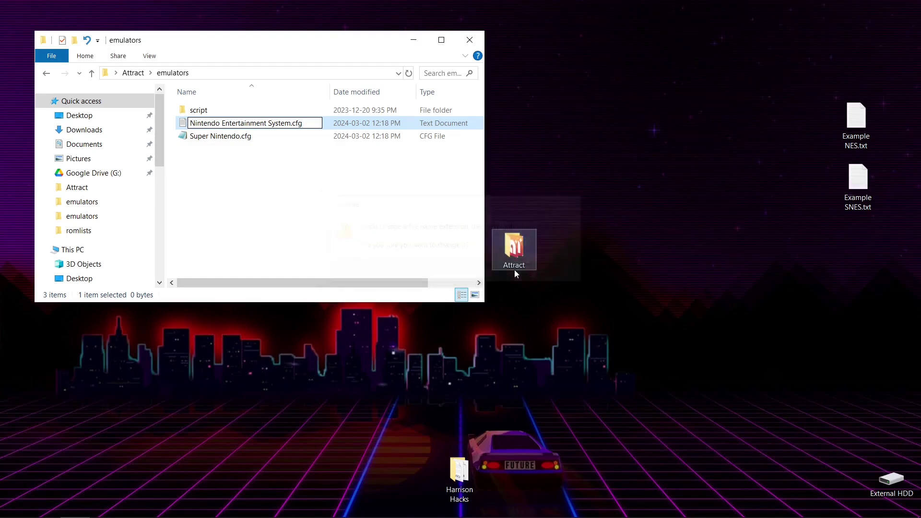
Step: Copy the entire contents of Example NES.txt into the empty Nintendo Entertainment System.cfg file
double_click(254, 125)
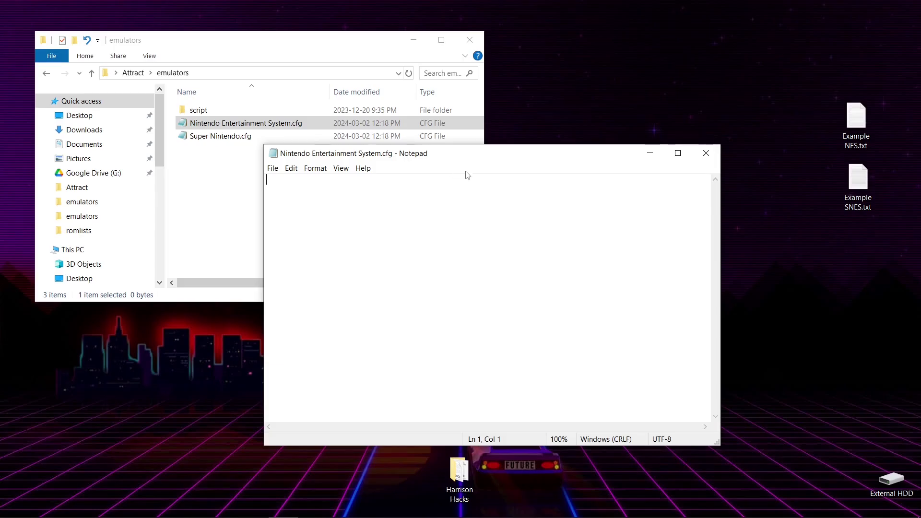
double_click(856, 127)
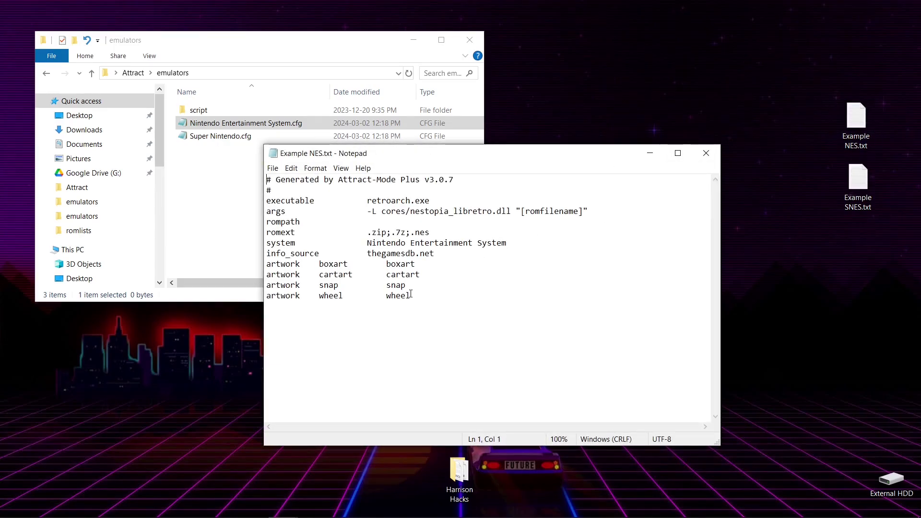
left_click_drag(411, 295, 245, 175)
right_click(287, 182)
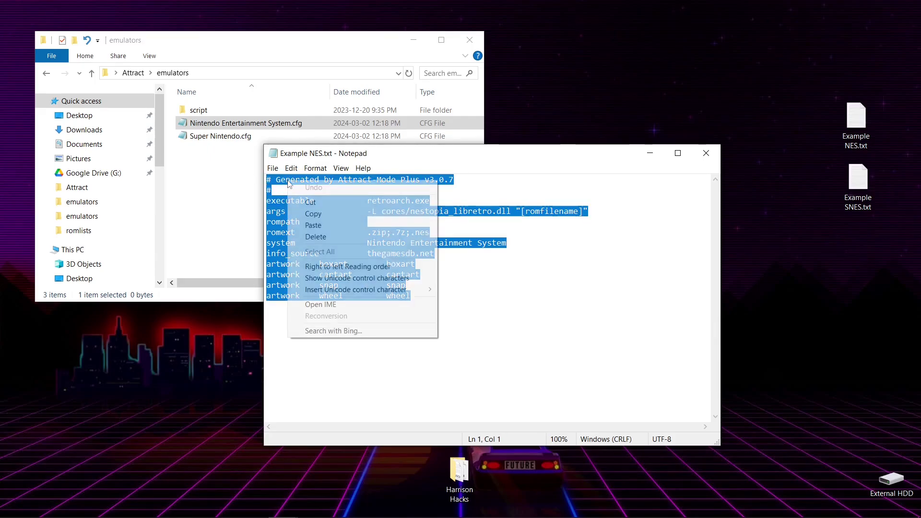
left_click(324, 211)
left_click(706, 152)
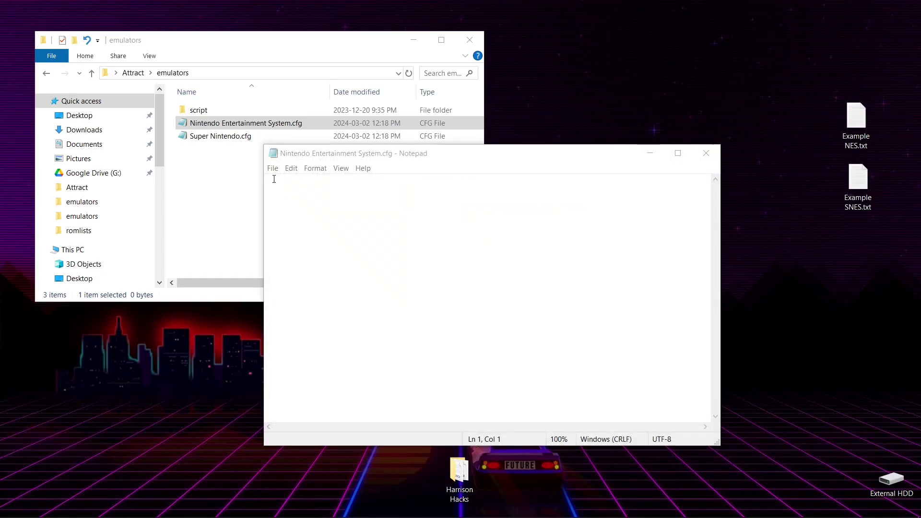
right_click(274, 179)
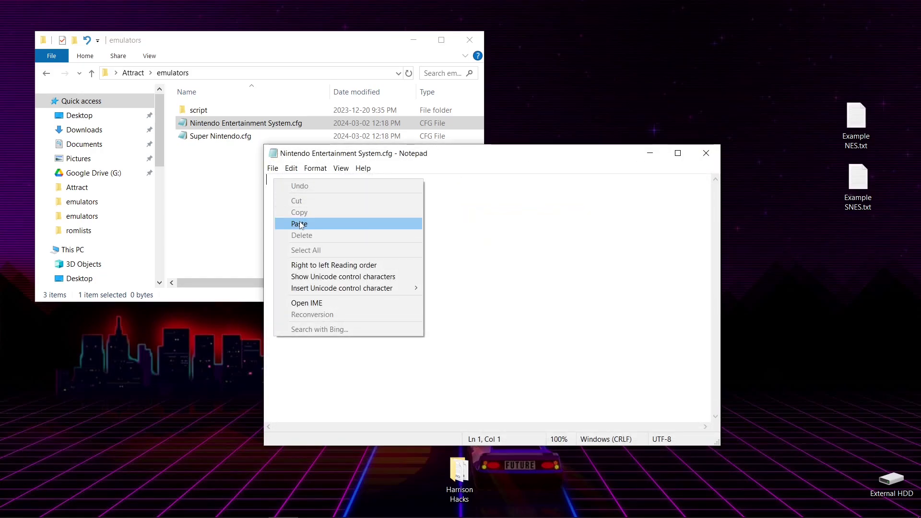
left_click(299, 224)
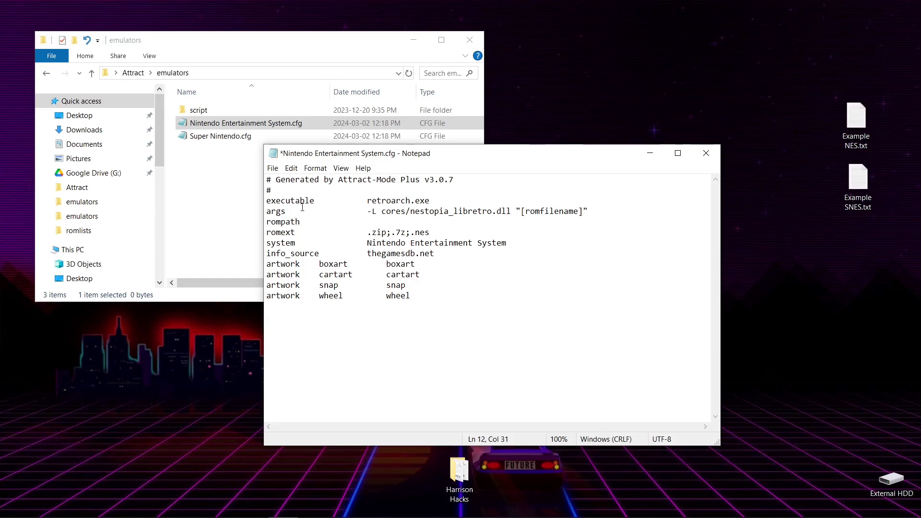
Step: Copy the RetroArch-Win64 folder's path and insert it plus a backslash before retroarch.exe in the NES configuration
left_click(132, 73)
double_click(209, 215)
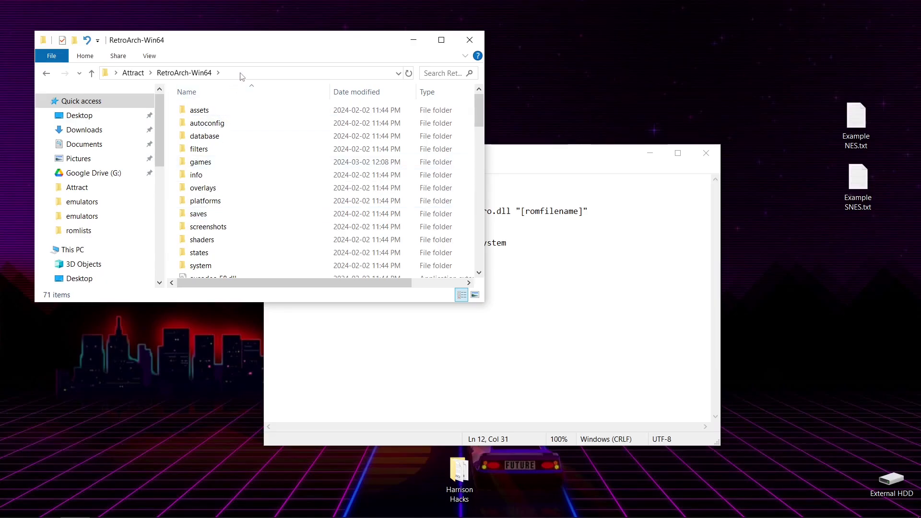
left_click(235, 74)
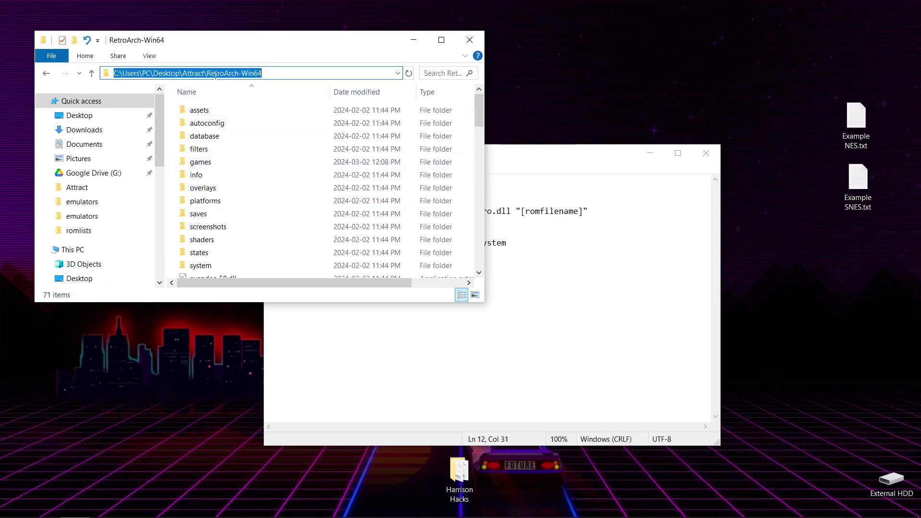
right_click(212, 75)
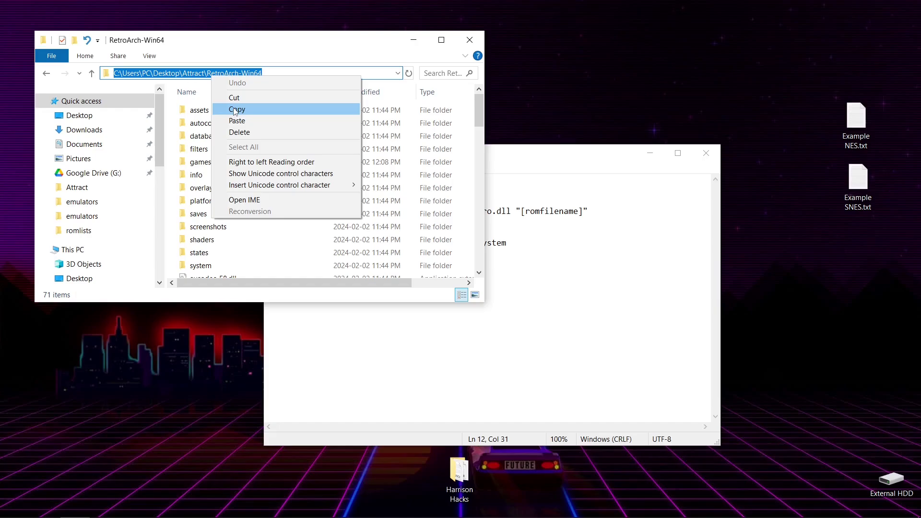
left_click(235, 110)
left_click(529, 160)
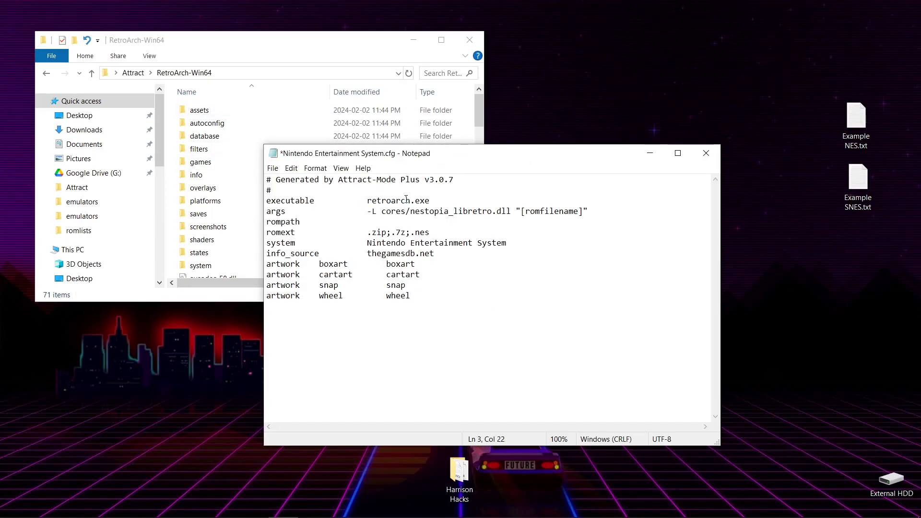
right_click(368, 202)
left_click(368, 201)
right_click(367, 201)
left_click(396, 244)
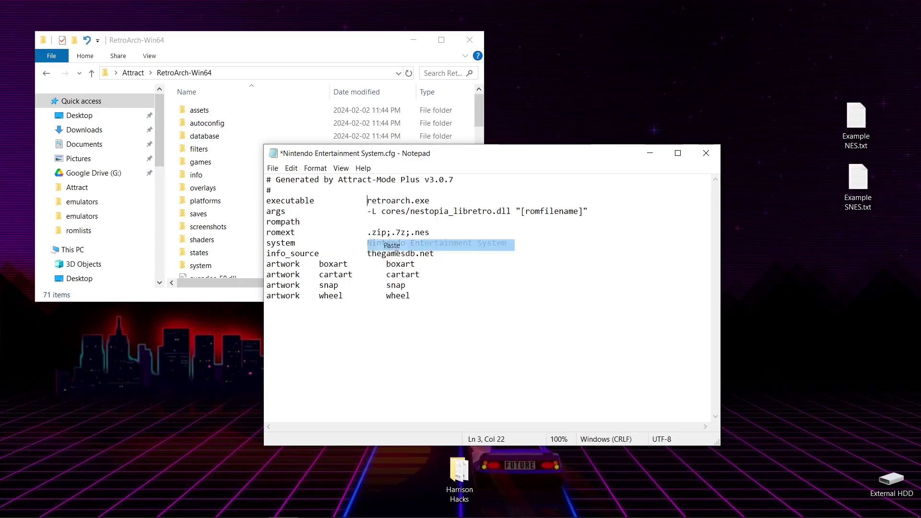
type("\\")
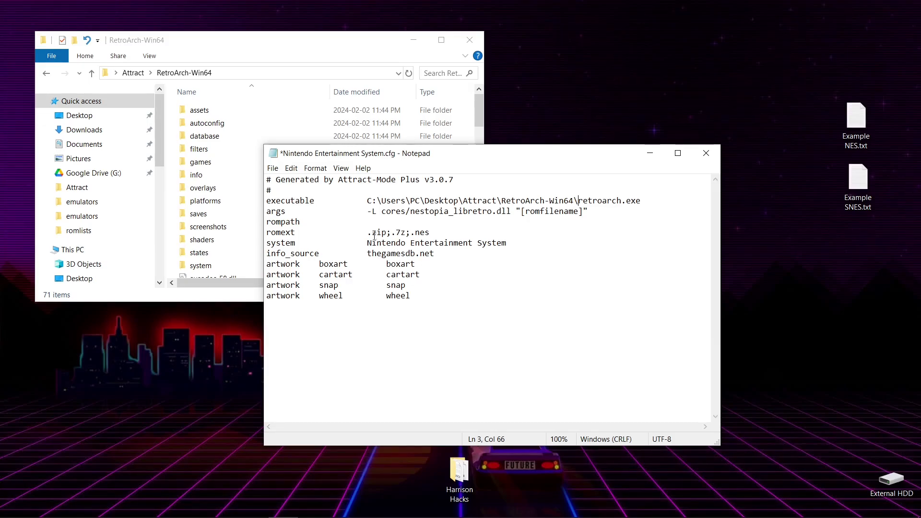
Step: Copy the path of the nes folder inside games and paste it as the rompath value
double_click(207, 163)
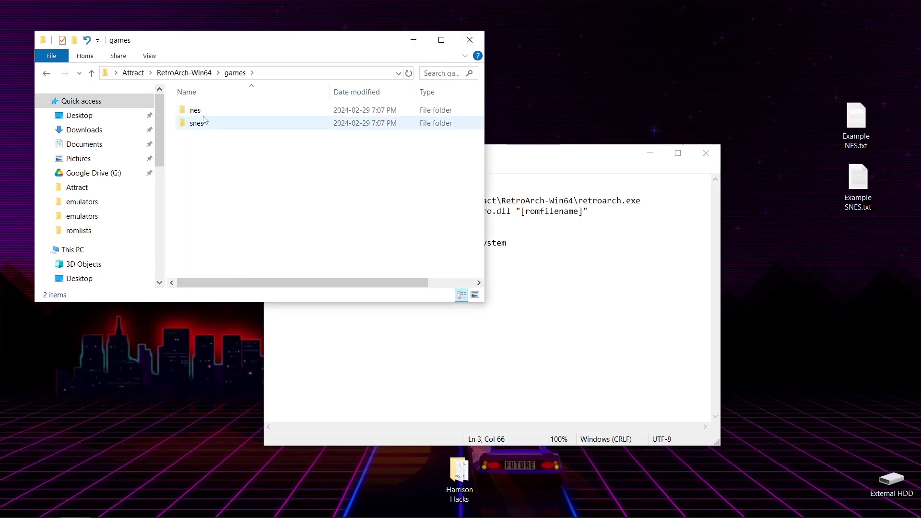
double_click(202, 113)
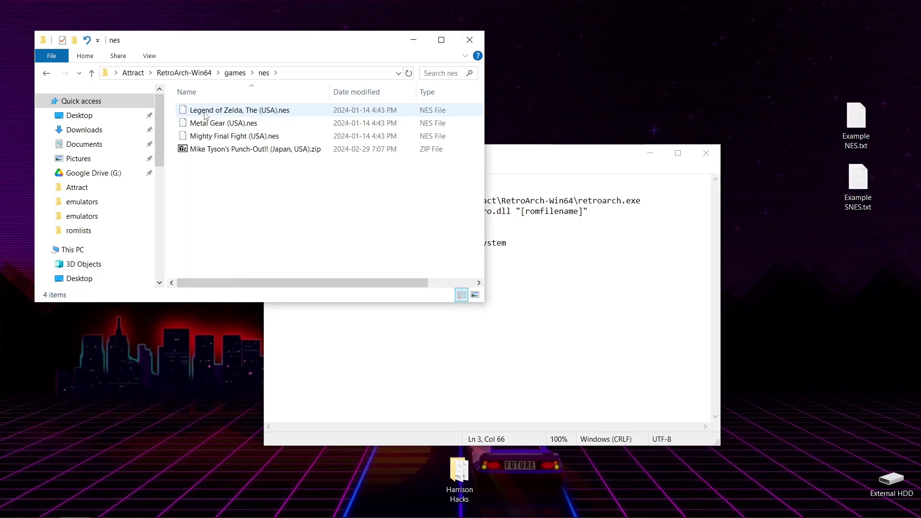
left_click(294, 73)
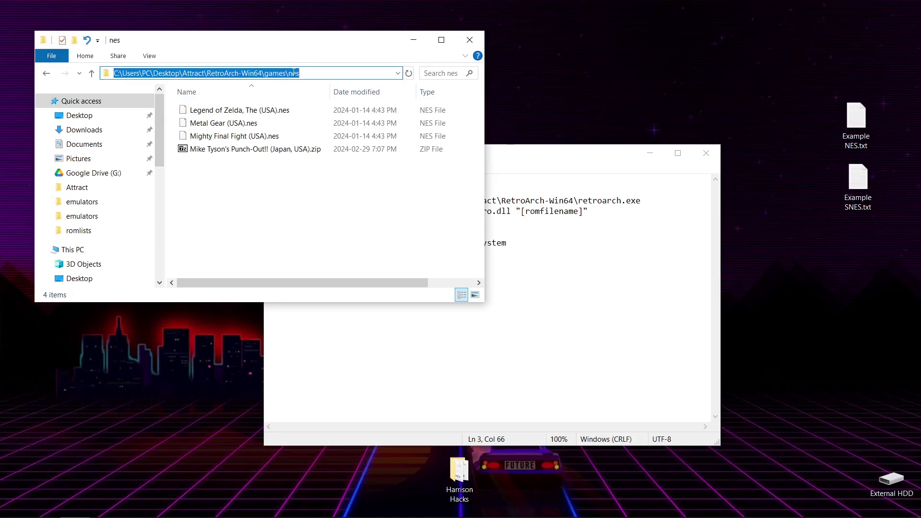
right_click(255, 79)
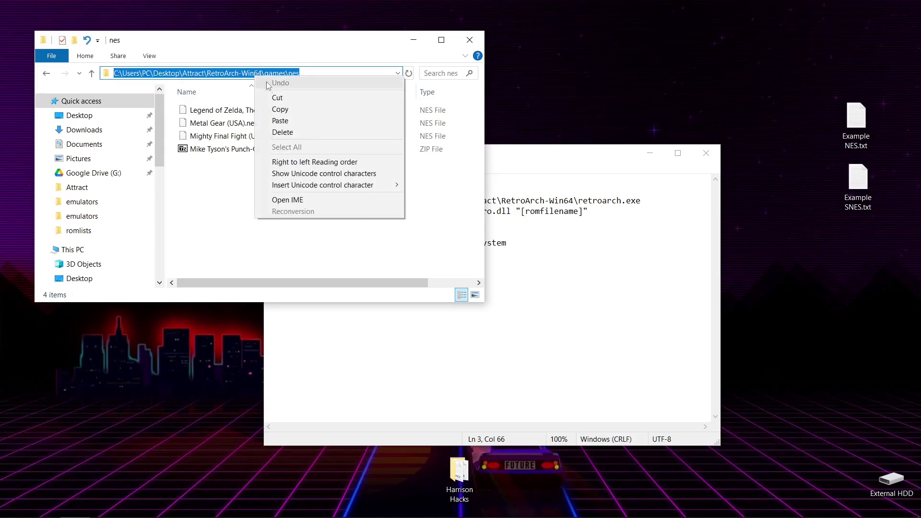
left_click(278, 108)
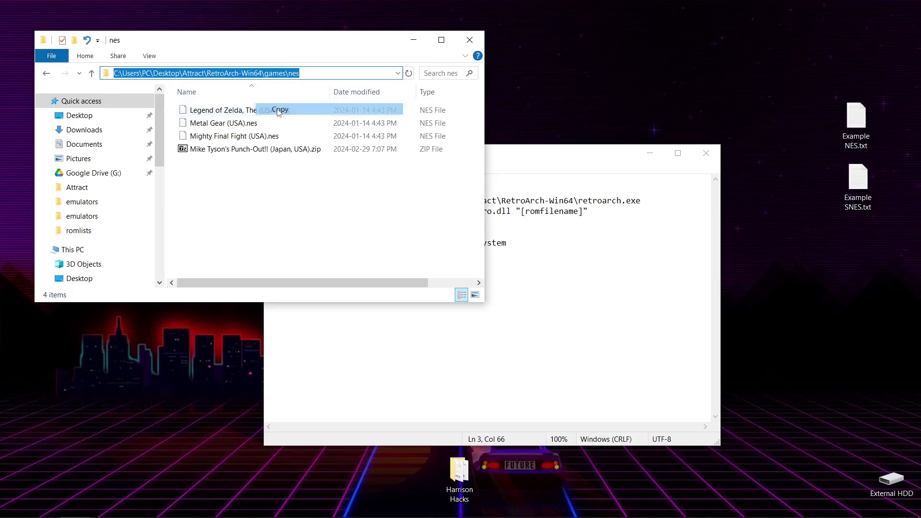
left_click(524, 156)
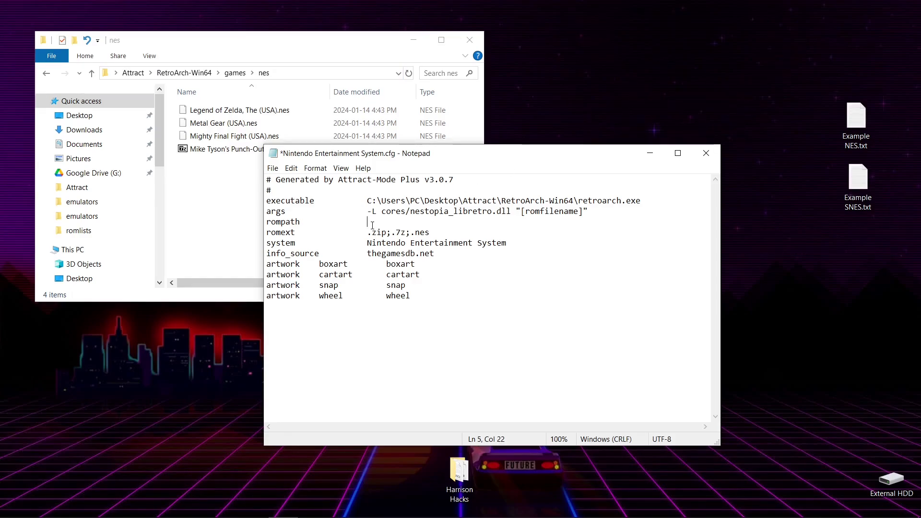
right_click(373, 225)
left_click(400, 265)
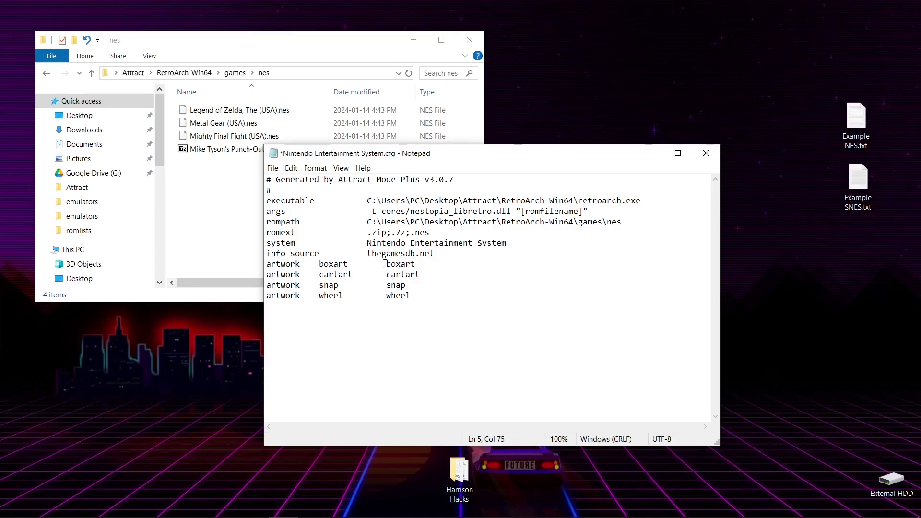
Step: Prefix the boxart and cartart artwork values with the copied nes folder path and a backslash
right_click(387, 264)
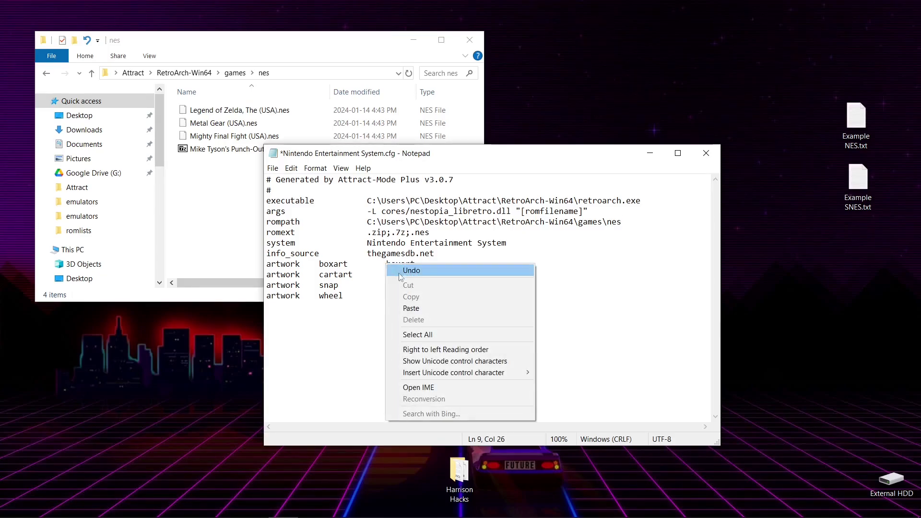
left_click(406, 306)
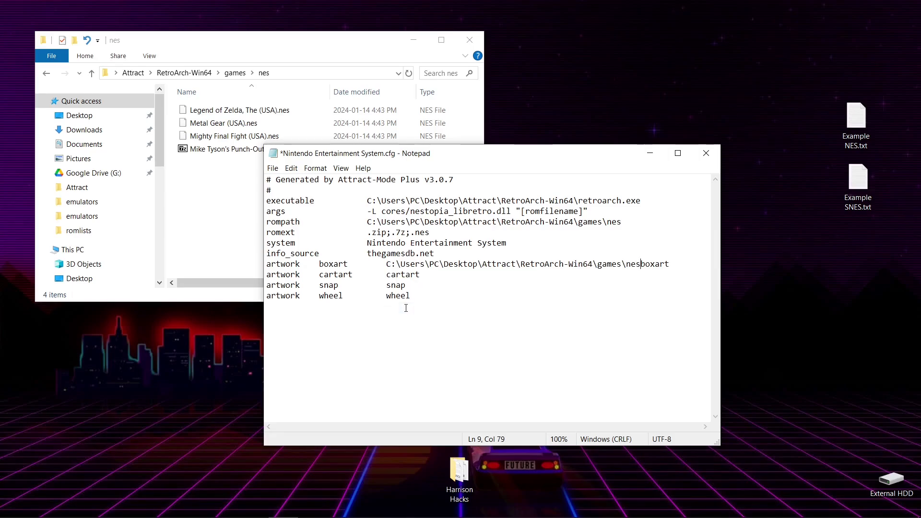
right_click(386, 275)
left_click(406, 316)
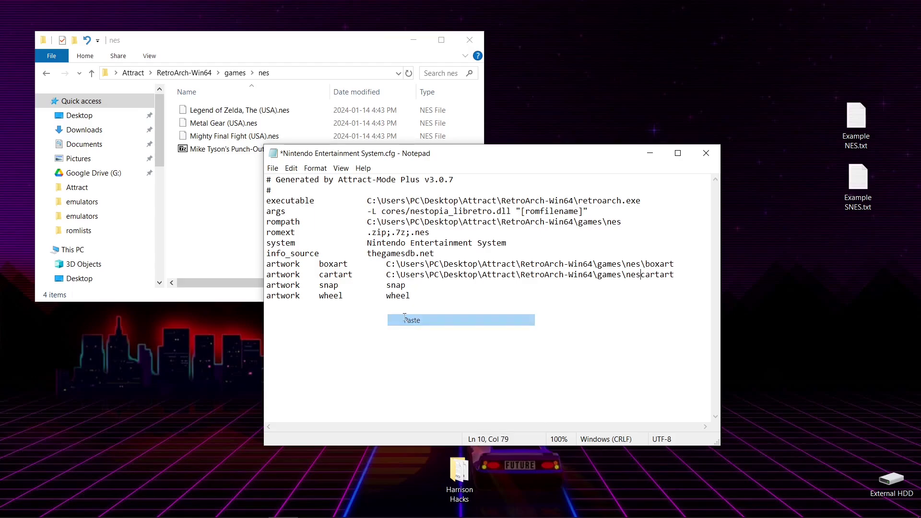
type("\\")
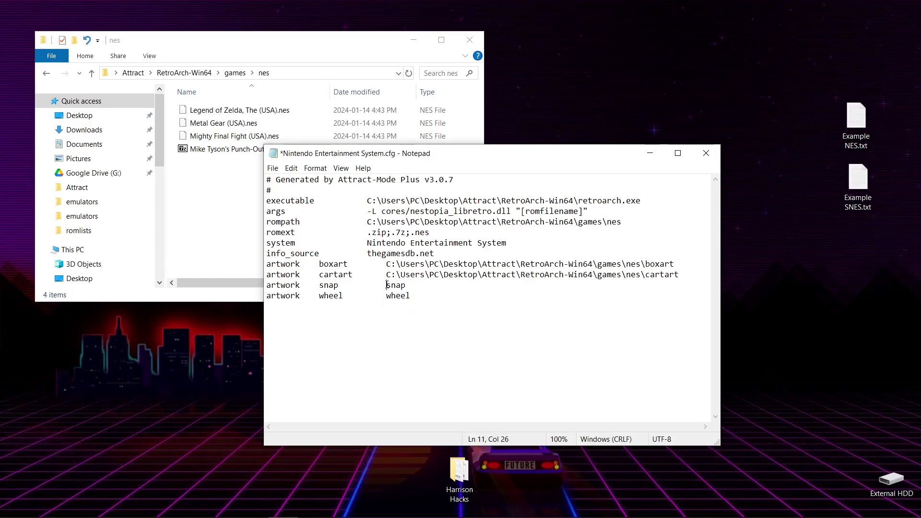
Step: Prefix the snap and wheel artwork values with the copied nes folder path and a backslash, and save and close the file
right_click(387, 285)
left_click(408, 326)
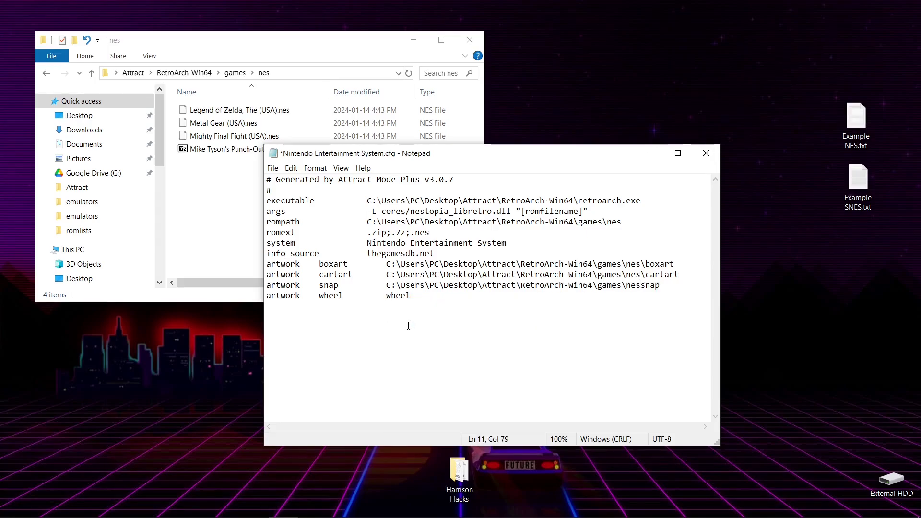
right_click(387, 296)
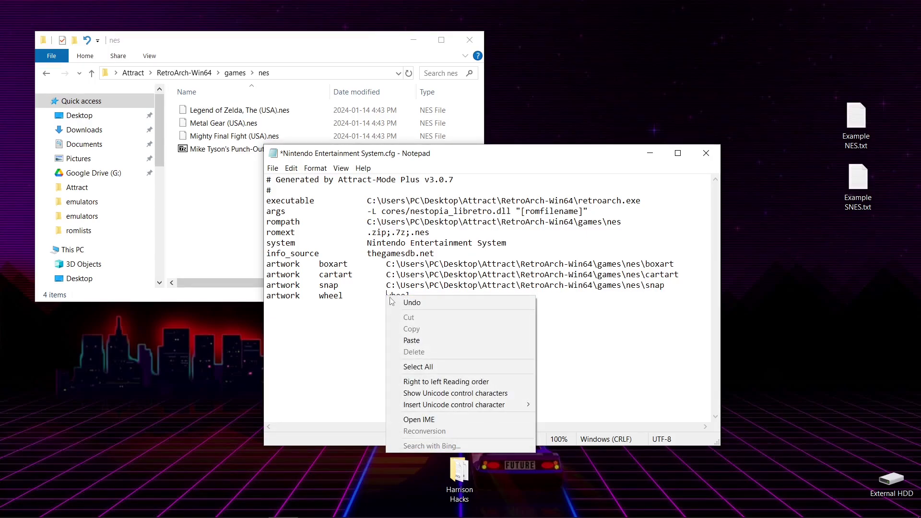
left_click(410, 337)
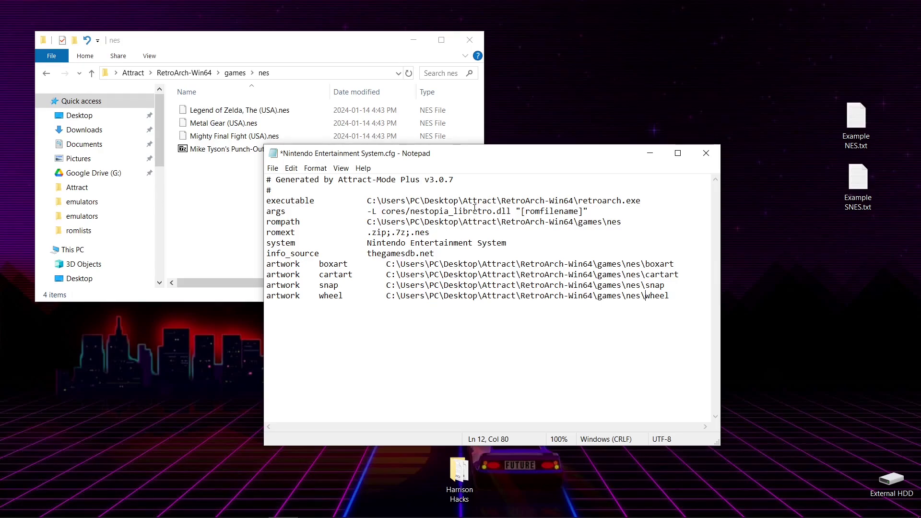
left_click(273, 168)
left_click(289, 215)
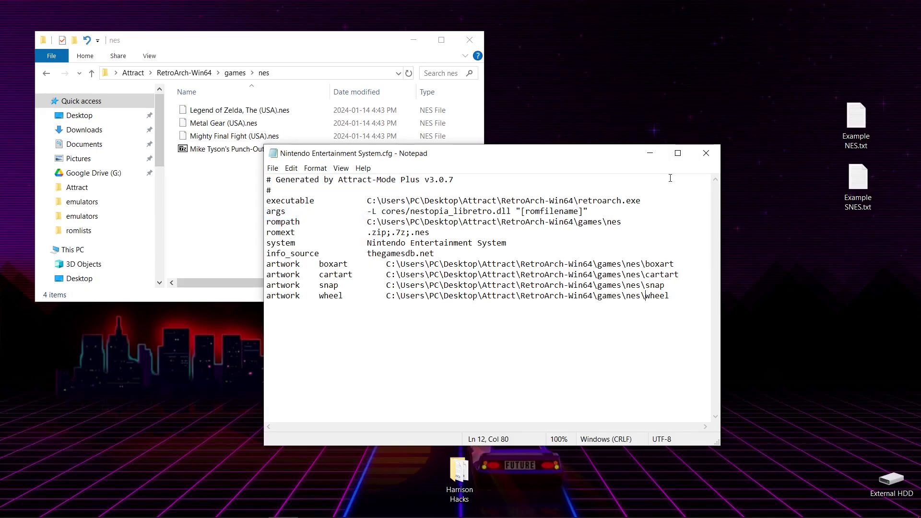
left_click(705, 154)
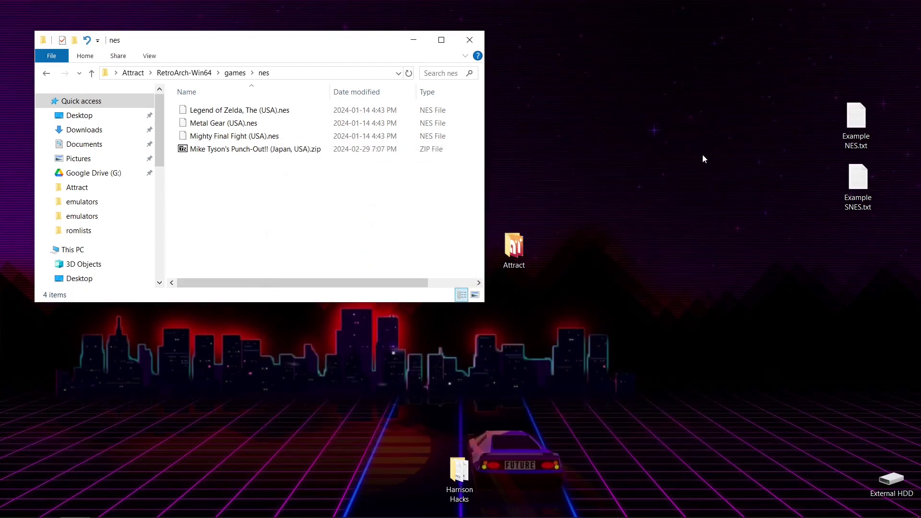
Step: Launch retroarch.exe from the RetroArch-Win64 folder and switch RetroArch to fullscreen
left_click(189, 73)
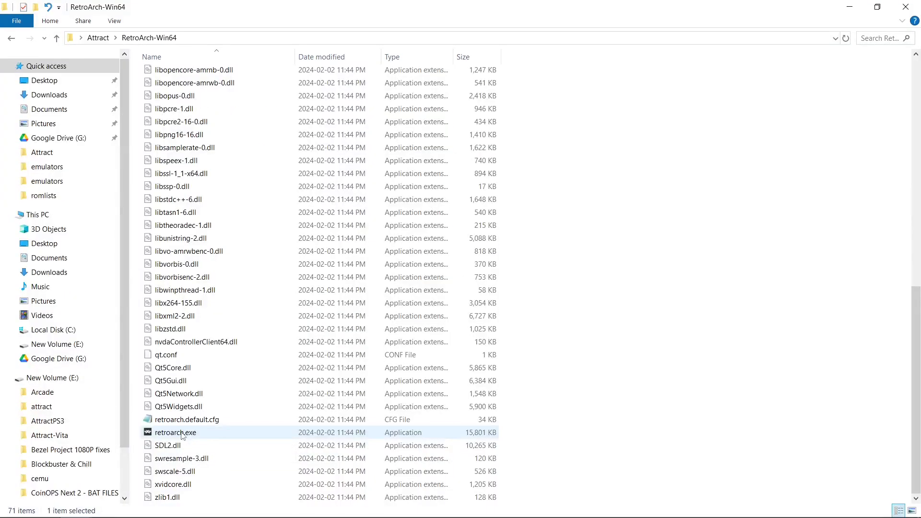
double_click(182, 432)
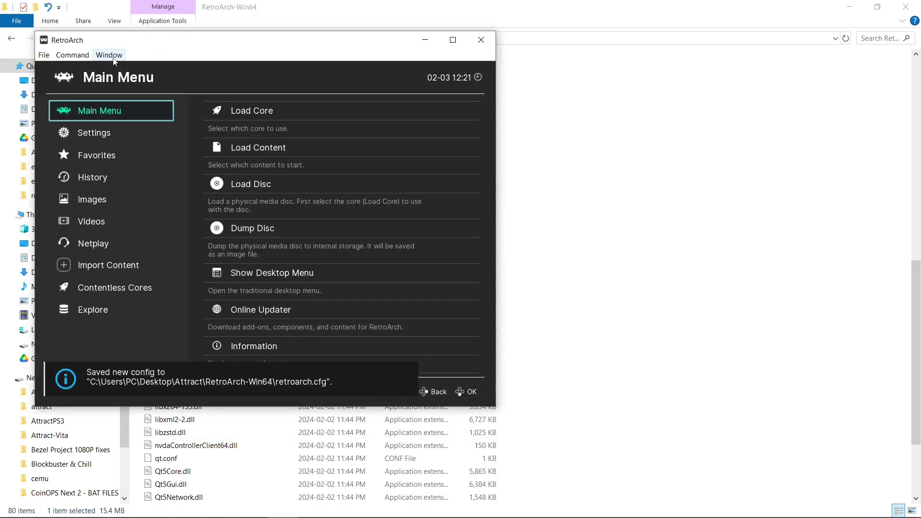
left_click(110, 55)
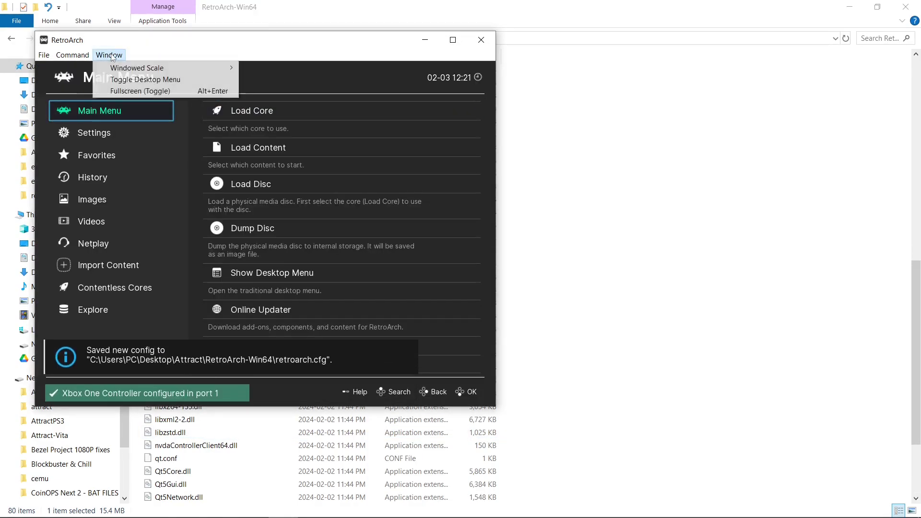
left_click(140, 91)
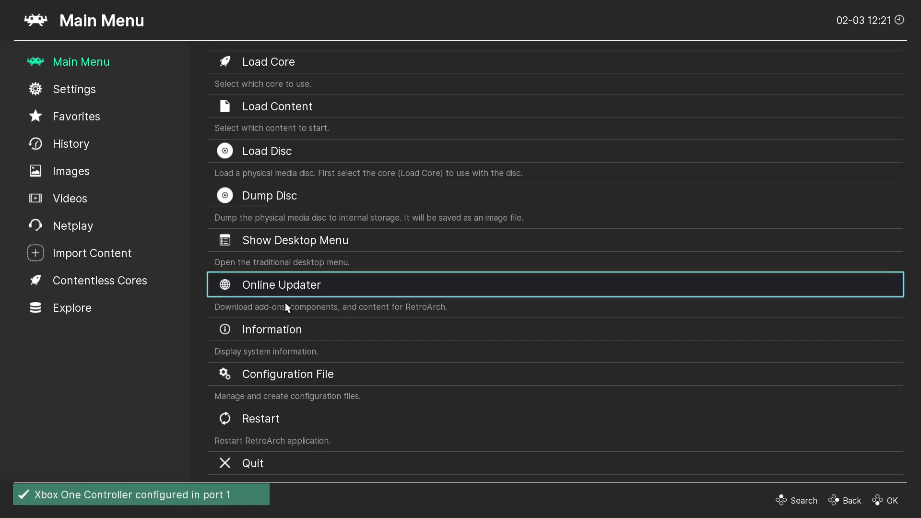
Step: Update the assets, controller profiles, cheats, databases and core info files through the Online Updater
left_click(281, 284)
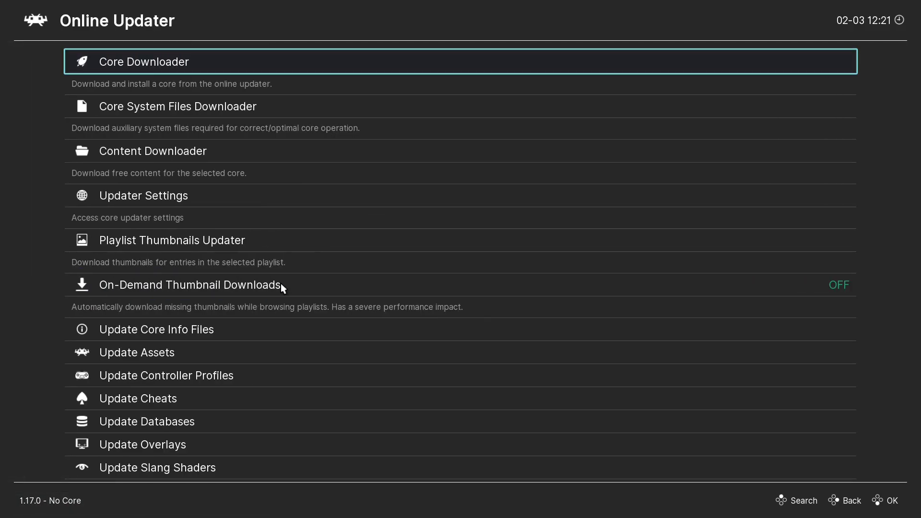
left_click(154, 350)
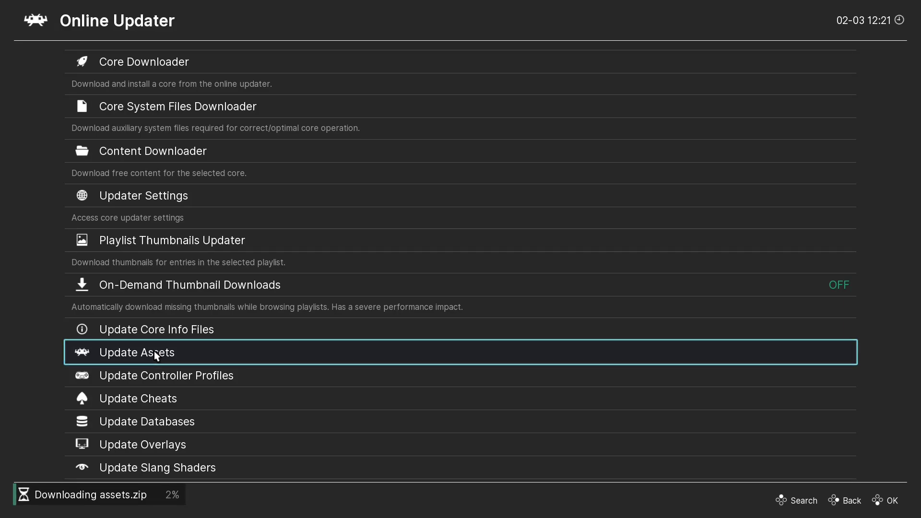
left_click(155, 374)
left_click(153, 399)
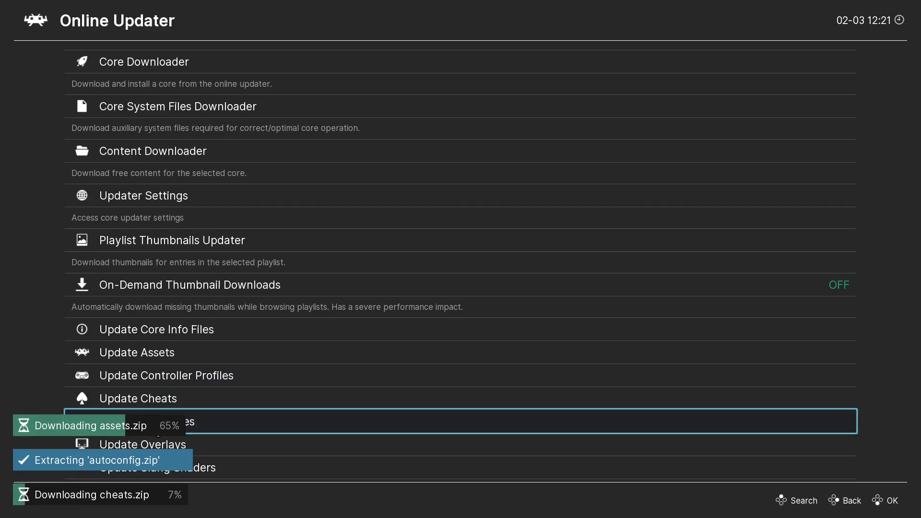
key("Return")
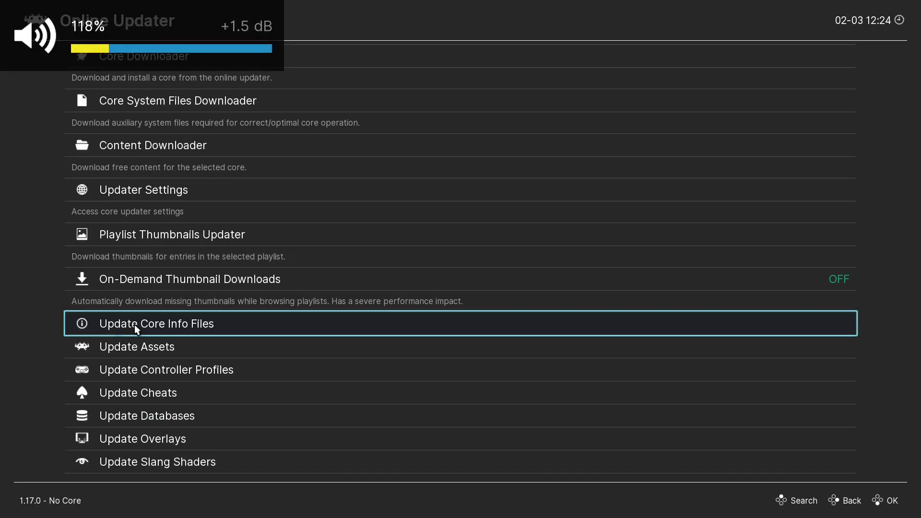
left_click(133, 326)
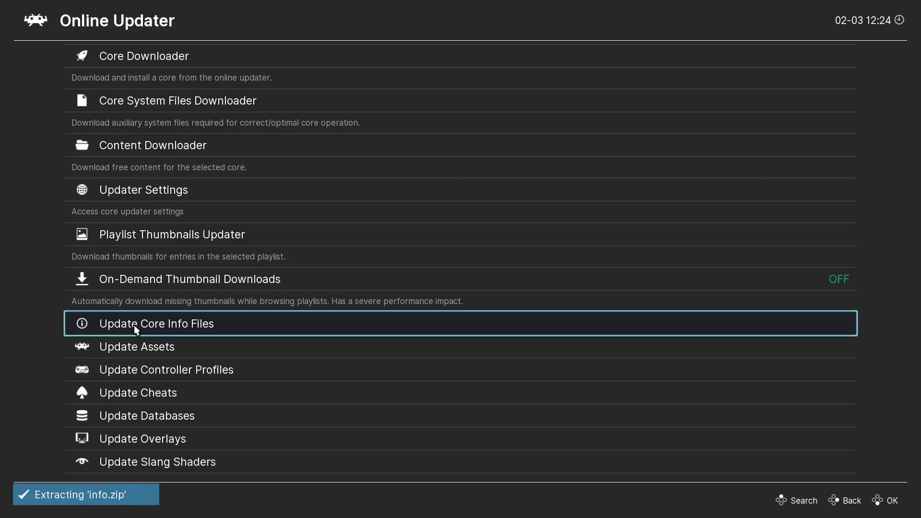
Step: Download the Nintendo - NES / Famicom cores FCEUmm, Mesen, Nestopia UE and QuickNES with the Core Downloader
scroll(134, 326, "up", 1)
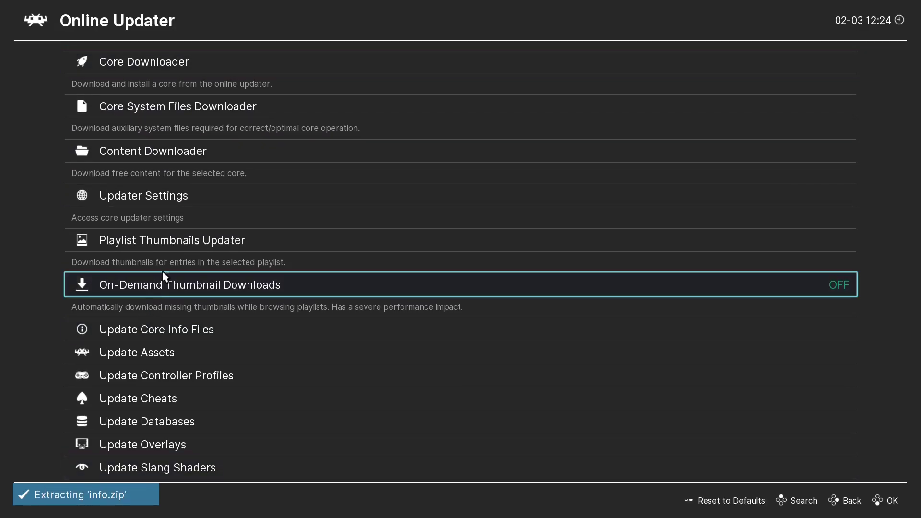
left_click(152, 62)
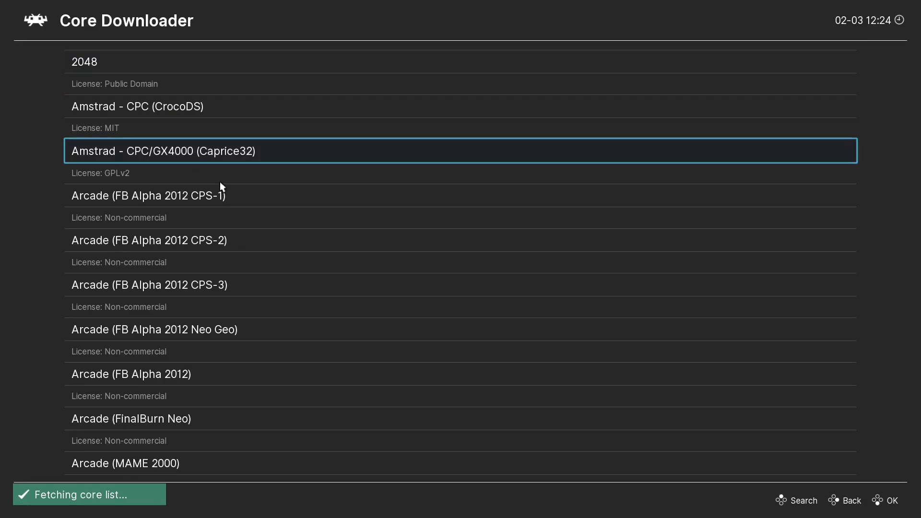
scroll(326, 245, "down", 20)
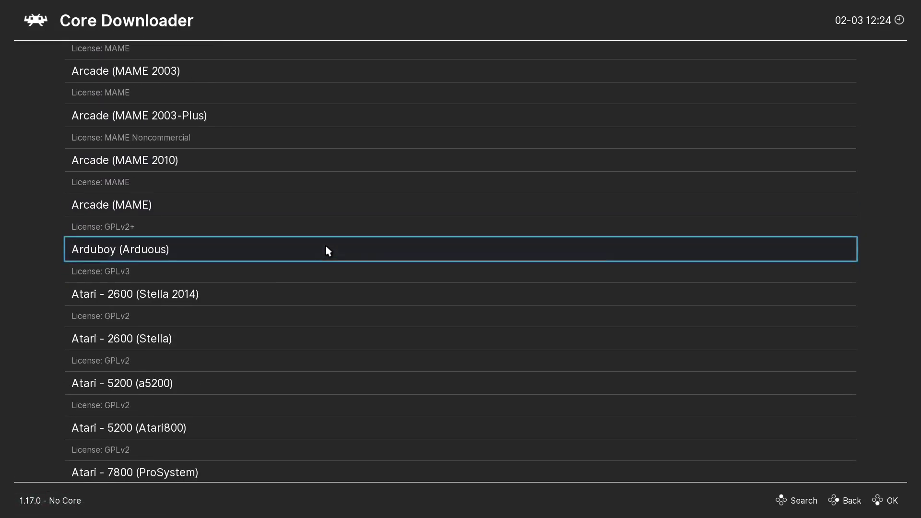
scroll(326, 245, "down", 20)
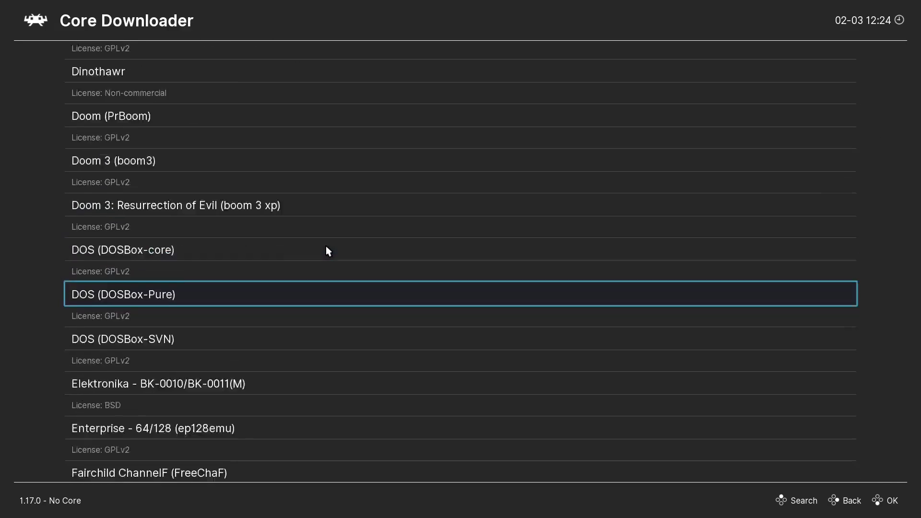
scroll(326, 245, "down", 17)
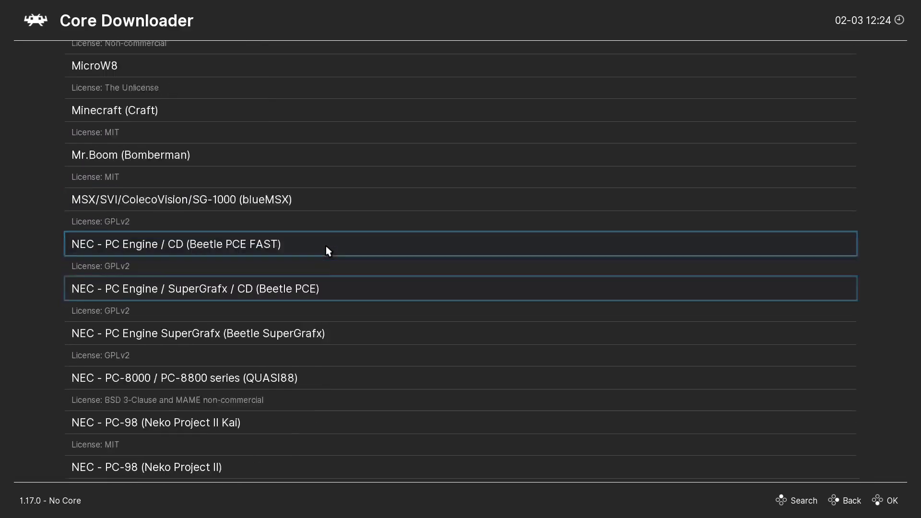
scroll(328, 250, "down", 6)
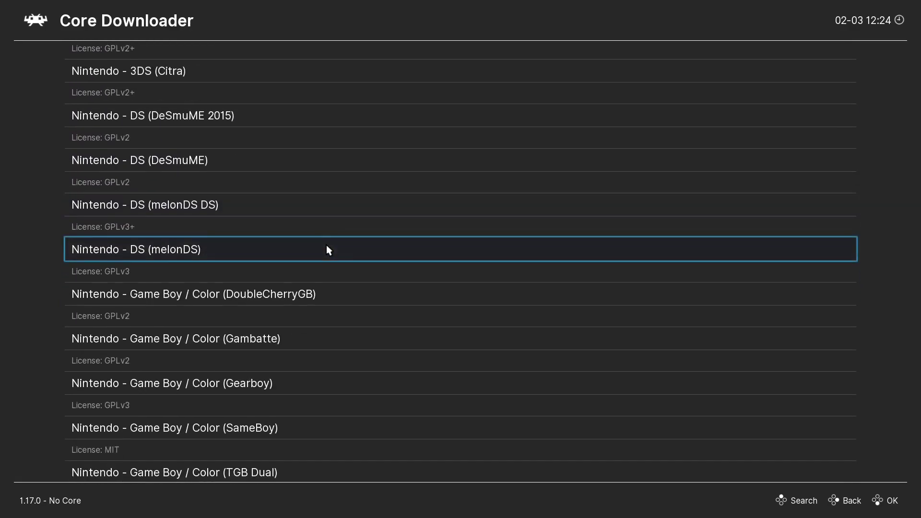
scroll(328, 249, "down", 4)
scroll(326, 245, "down", 7)
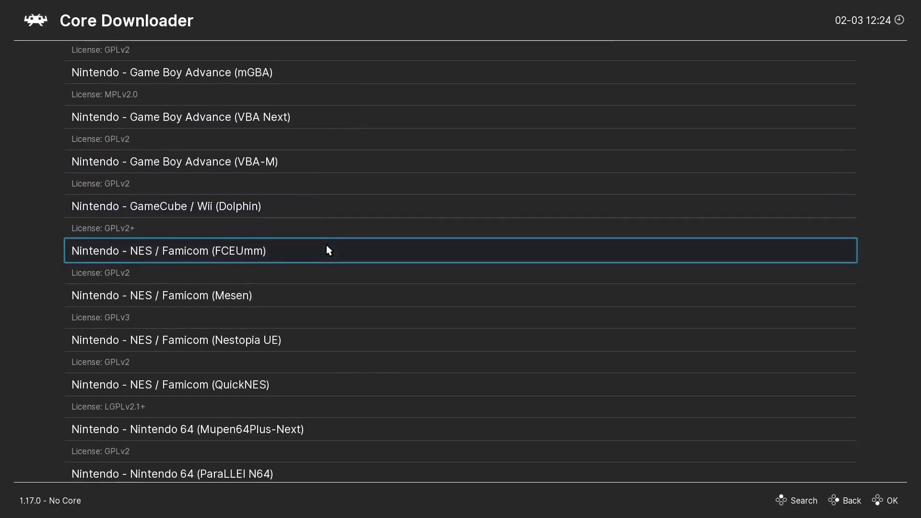
left_click(203, 249)
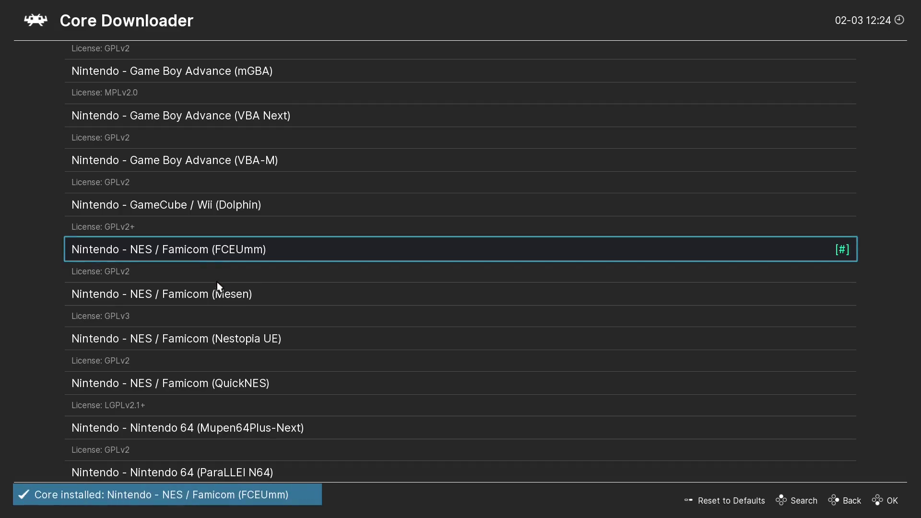
left_click(206, 292)
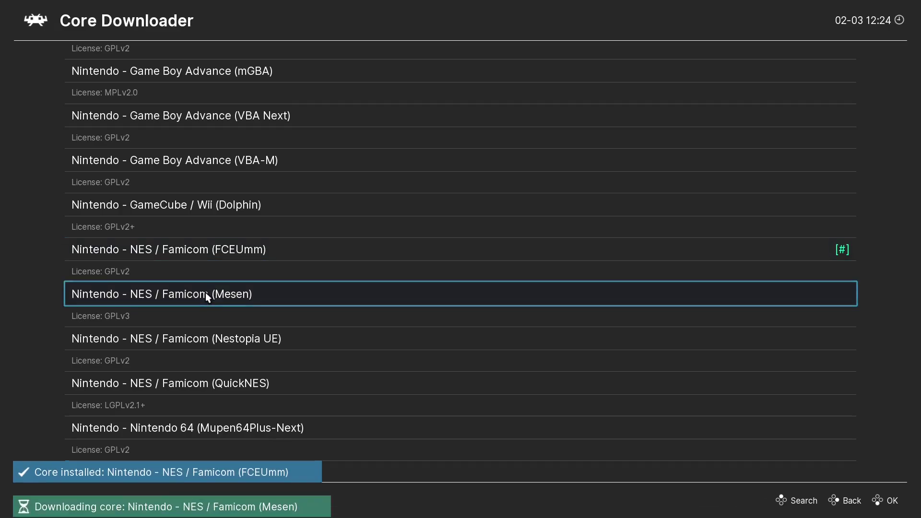
left_click(217, 340)
left_click(218, 386)
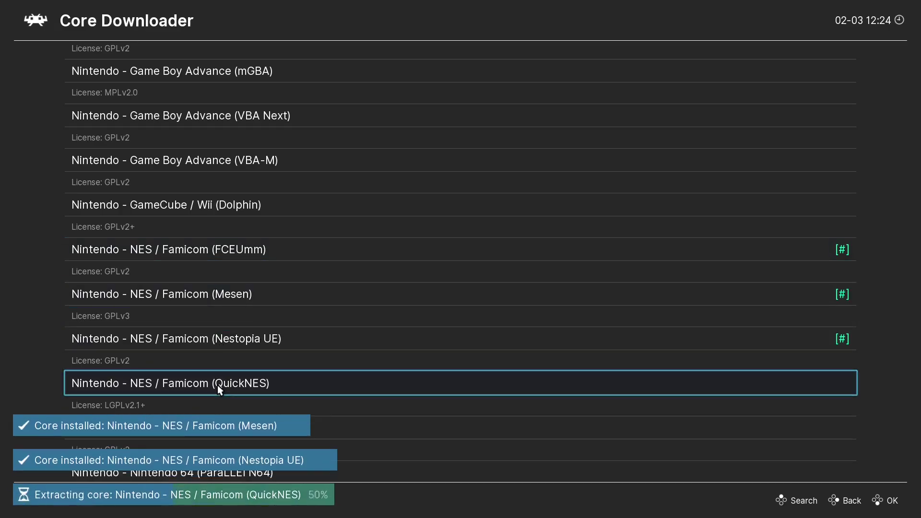
Step: Download the Nintendo - SNES / SFC cores Snes9x 2002, Snes9x 2005 Plus, Snes9x 2005, Snes9x 2010 and Snes9x
scroll(277, 284, "down", 5)
scroll(278, 282, "down", 3)
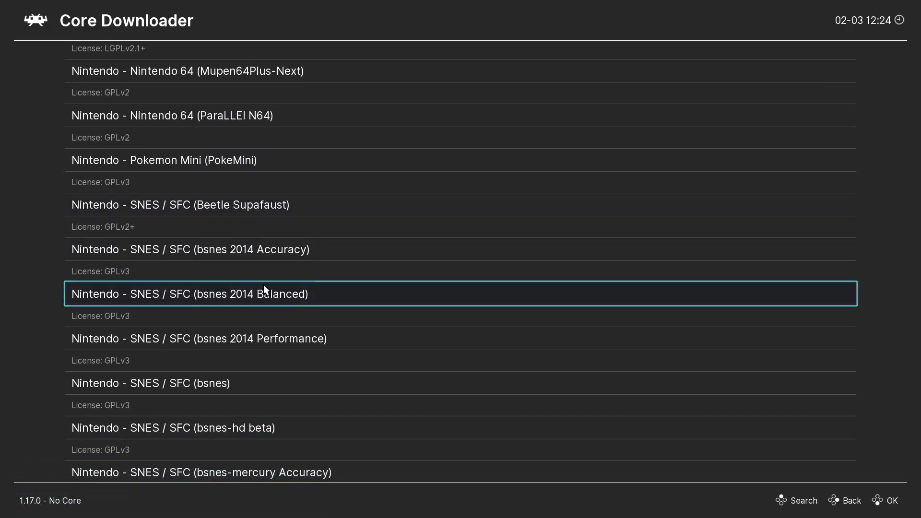
scroll(263, 284, "down", 7)
scroll(266, 289, "down", 1)
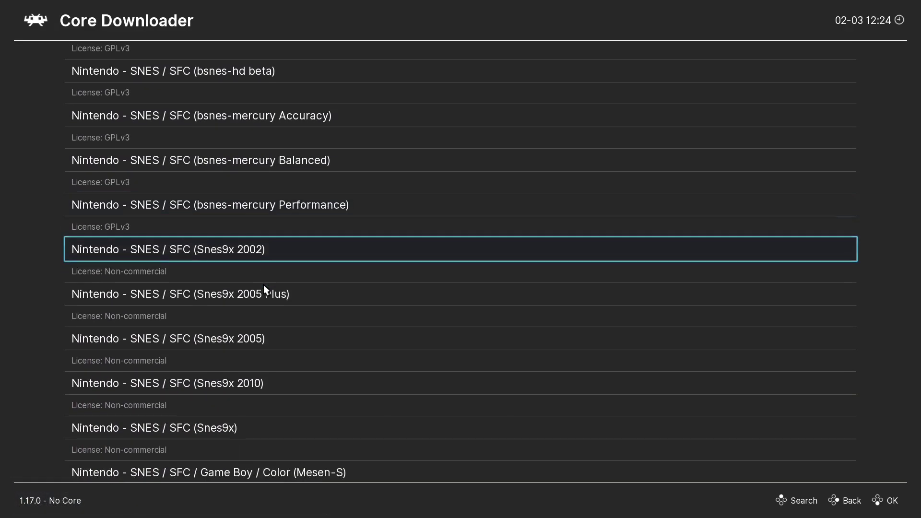
left_click(215, 252)
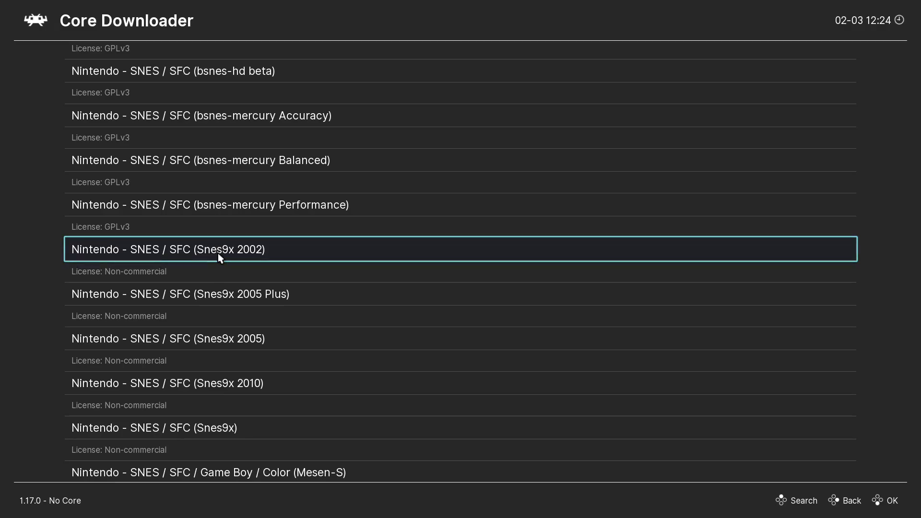
left_click(224, 296)
left_click(229, 344)
left_click(226, 380)
scroll(240, 296, "down", 3)
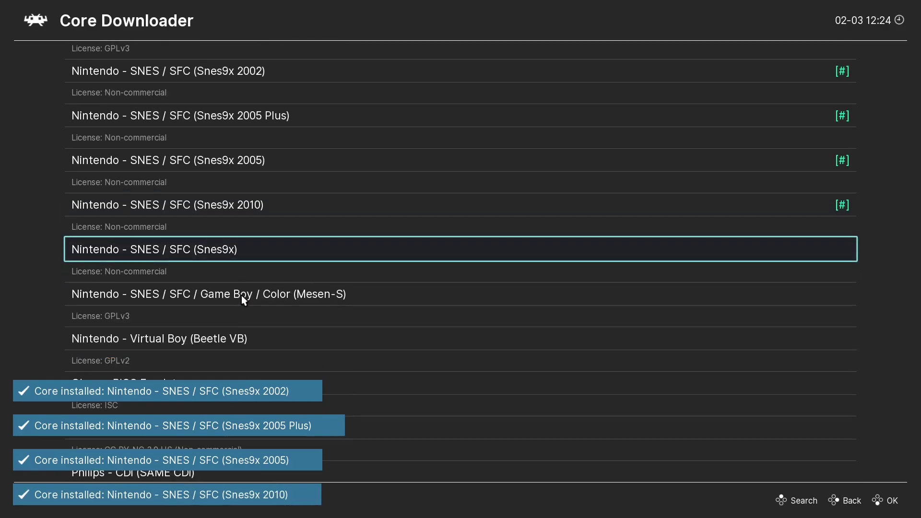
left_click(207, 248)
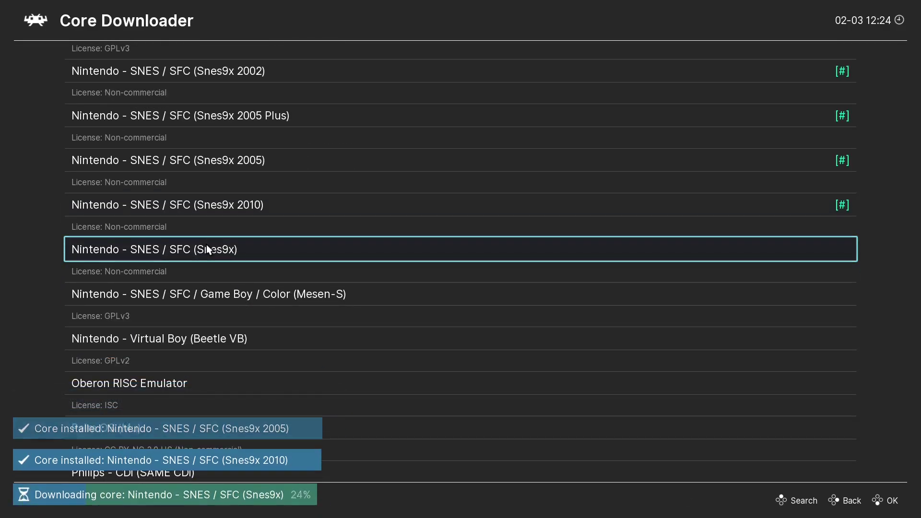
Step: Quit RetroArch and return to the RetroArch-Win64 folder
scroll(207, 248, "up", 1)
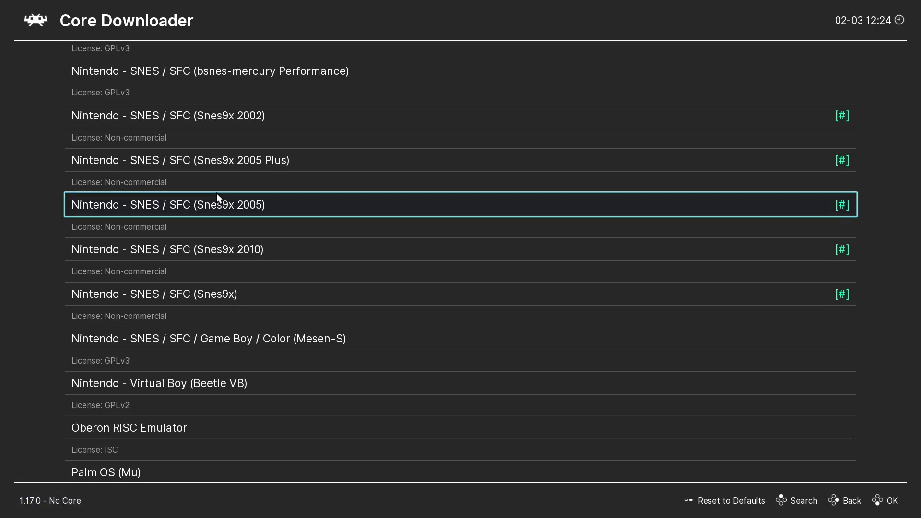
scroll(217, 193, "up", 1)
key("Escape")
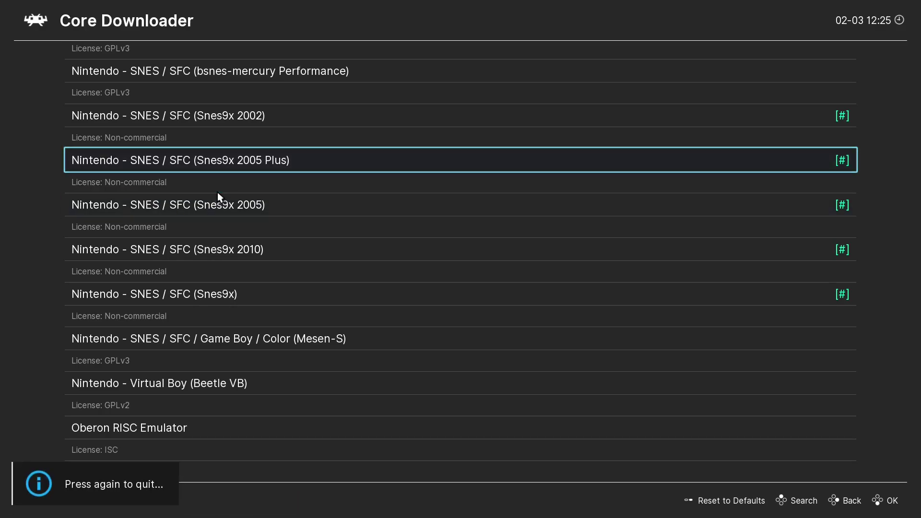
key("Escape")
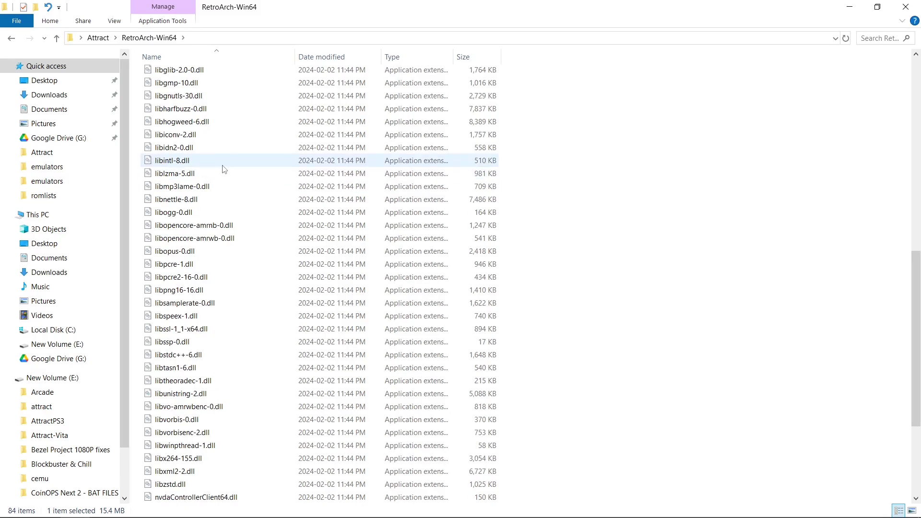
Step: Launch attractplus.exe from the Attract folder and choose English as the Attract-Mode Plus language
left_click(97, 39)
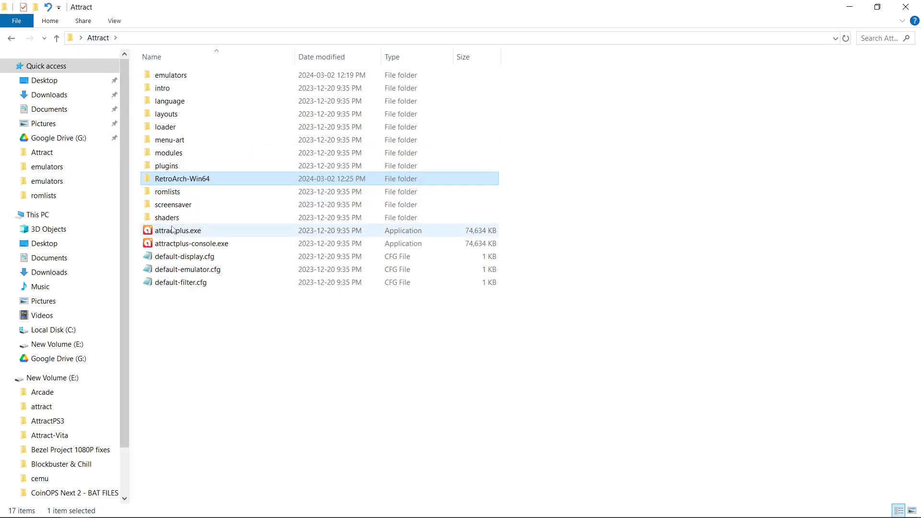
double_click(173, 230)
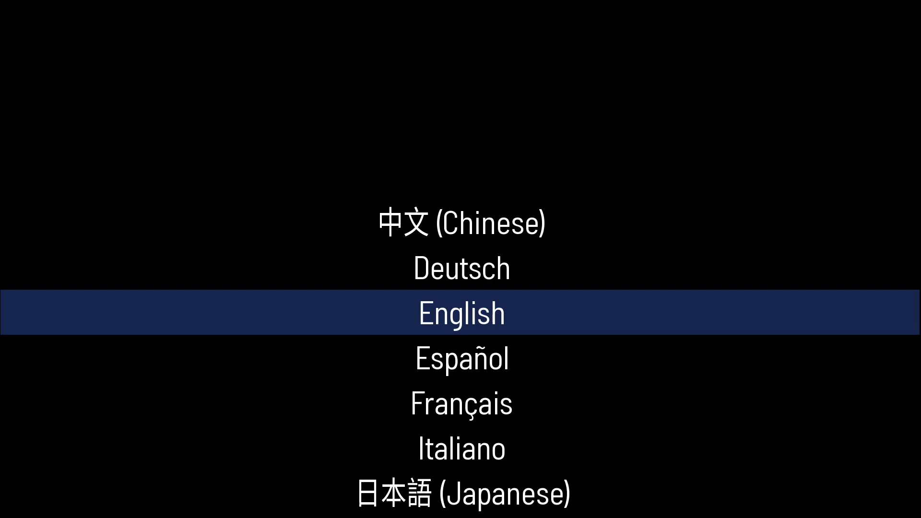
key("Return")
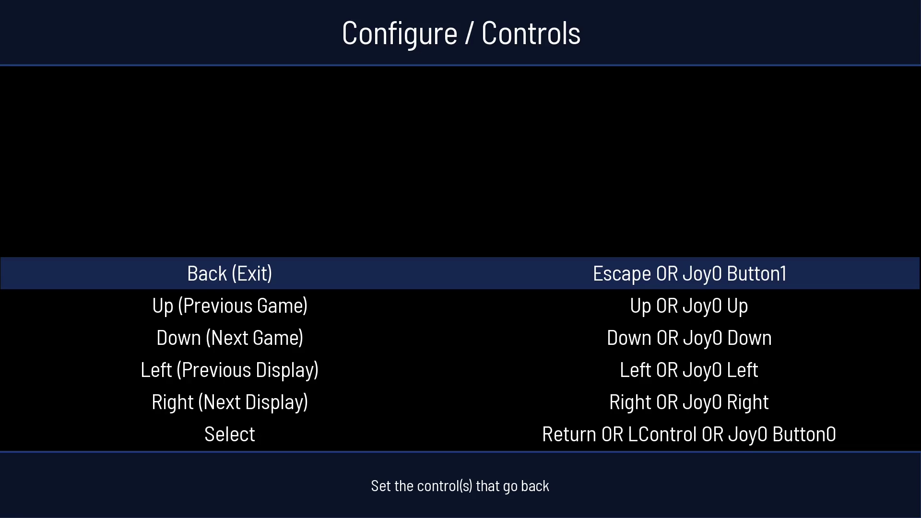
Step: Review the input mappings of the Back control and return to the control list
key("Return")
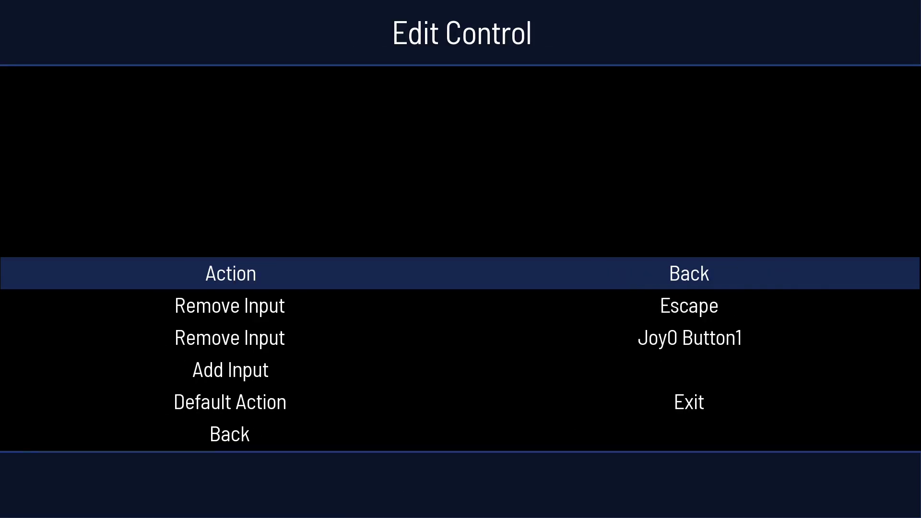
key("Down")
key("Down")
key("Down")
key("Escape")
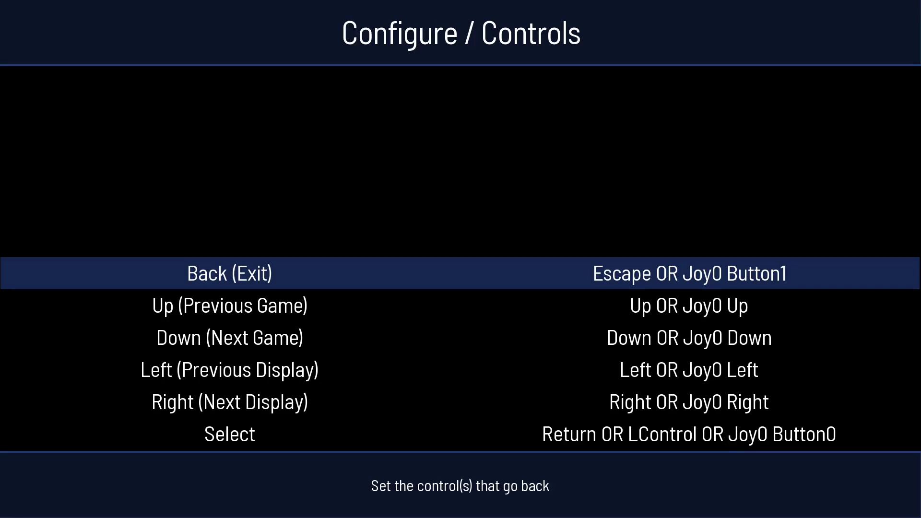
Step: Add the gamepad input Joy0 PovYpos to the Up (Previous Game) control
key("Down")
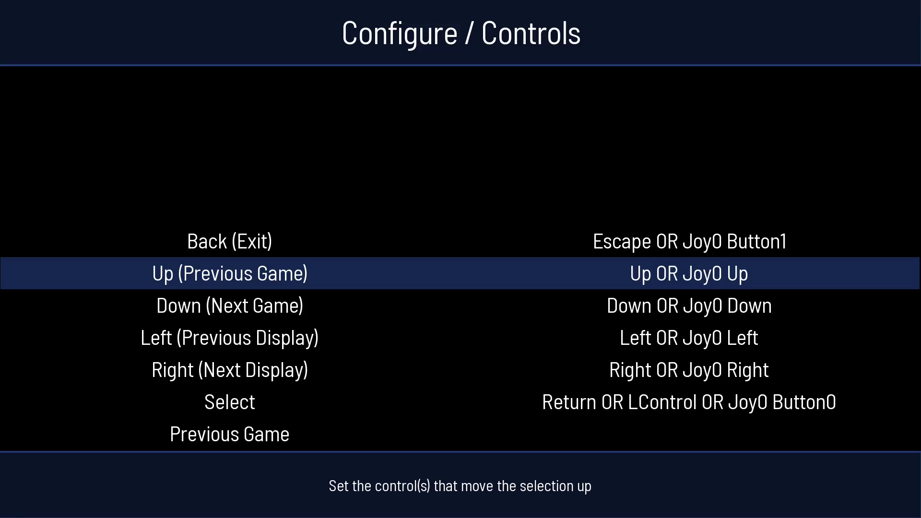
key("Return")
key("Down")
key("Down")
key("Down")
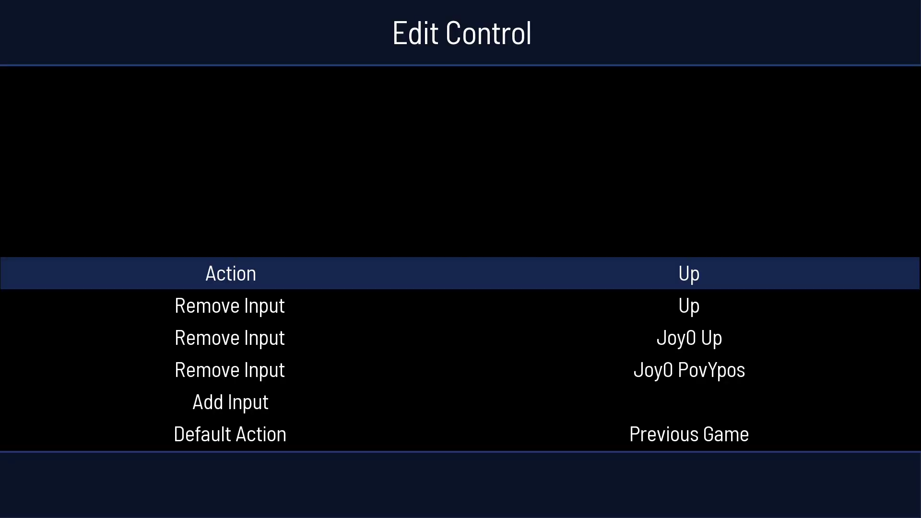
key("Escape")
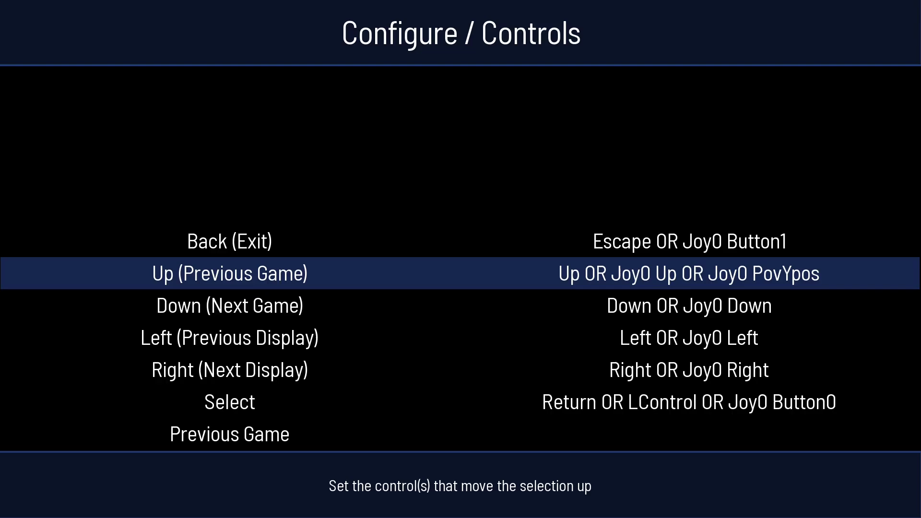
Step: Add the gamepad input Joy0 PovYneg to the Down (Next Game) control
key("Down")
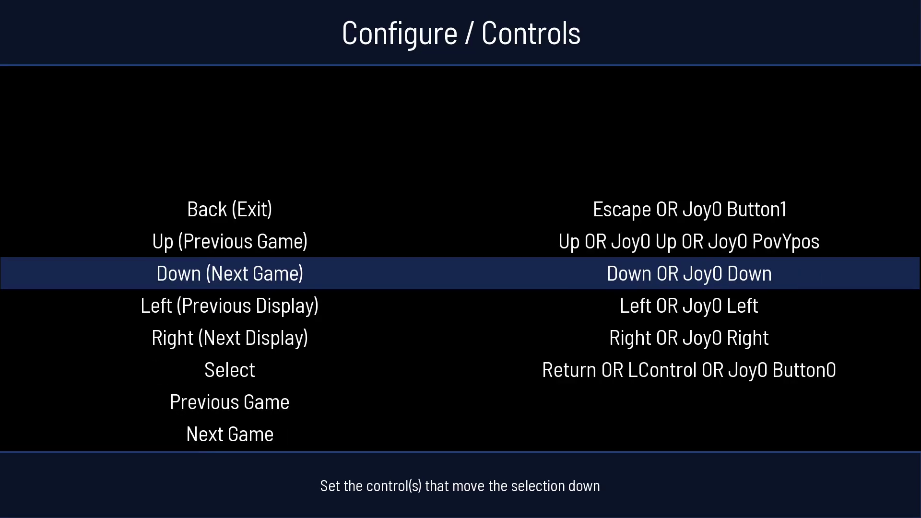
key("Return")
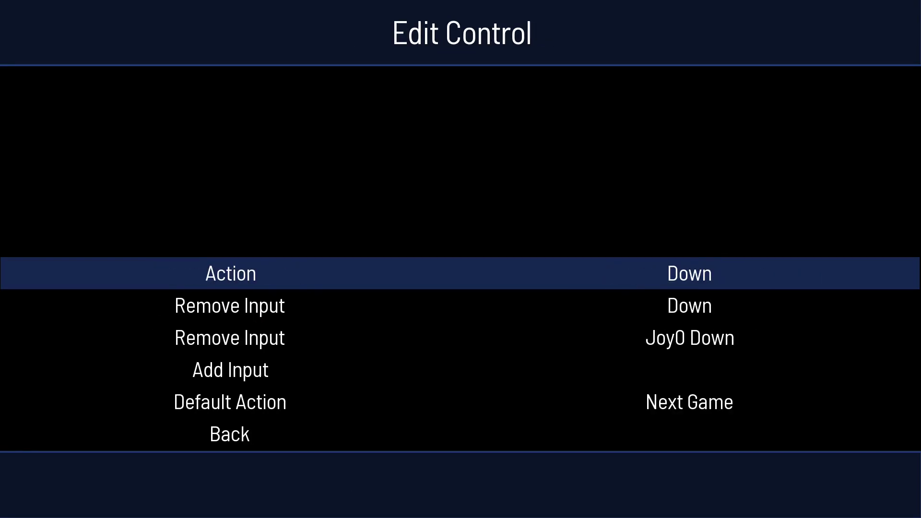
key("Down")
key("Down")
key("Down")
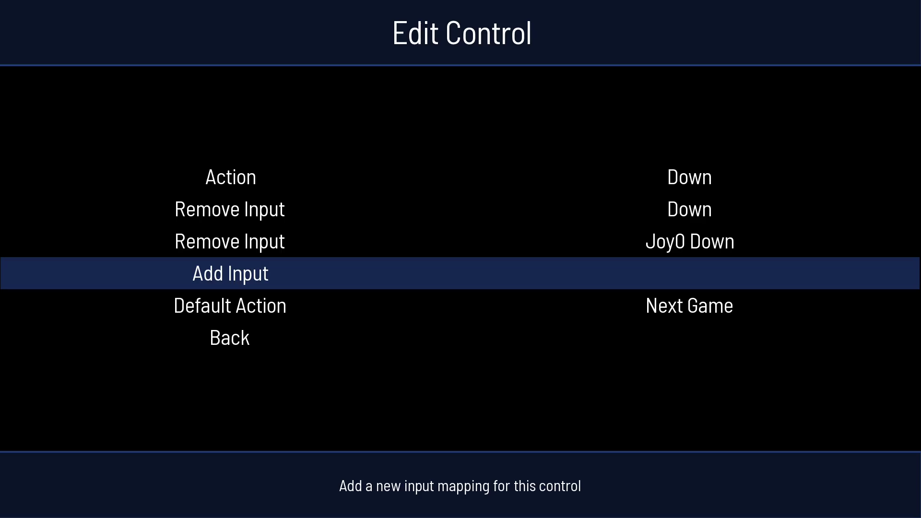
key("Return")
key("Down")
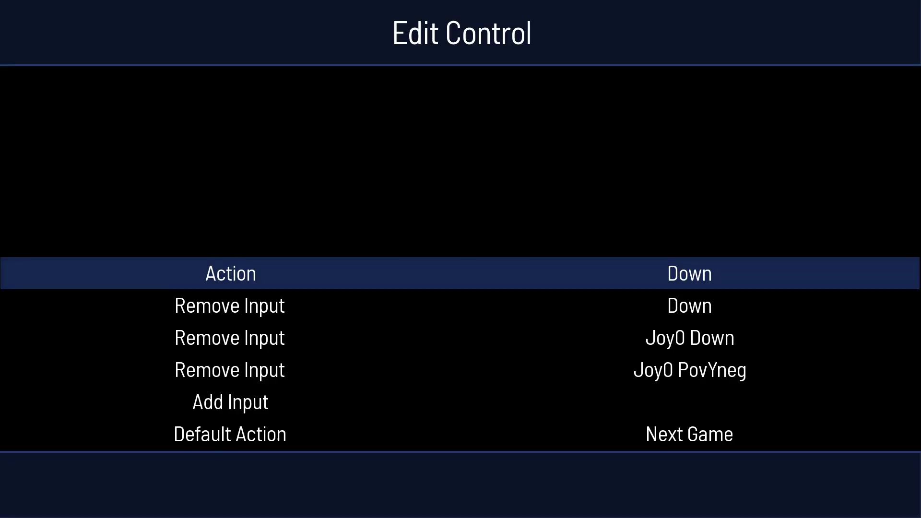
key("Escape")
Step: Add the gamepad input Joy0 PovXneg to the Left (Previous Display) control
key("Down")
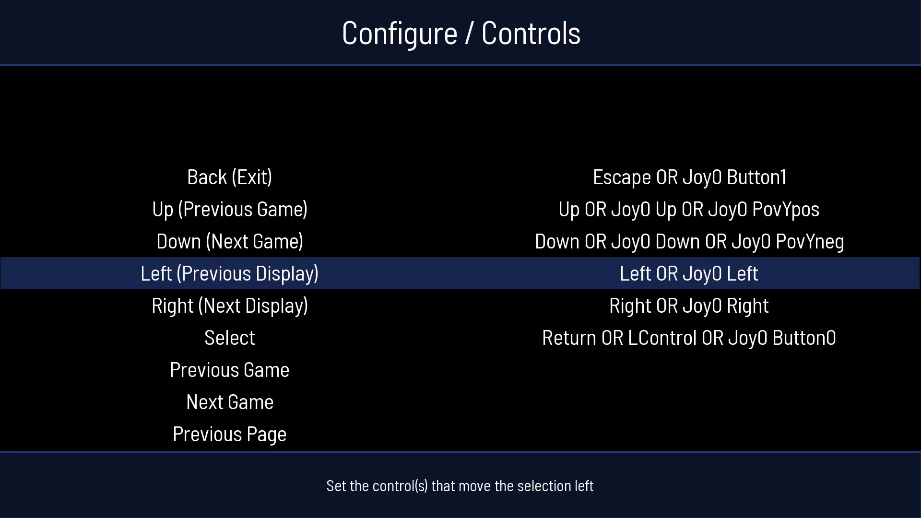
key("Return")
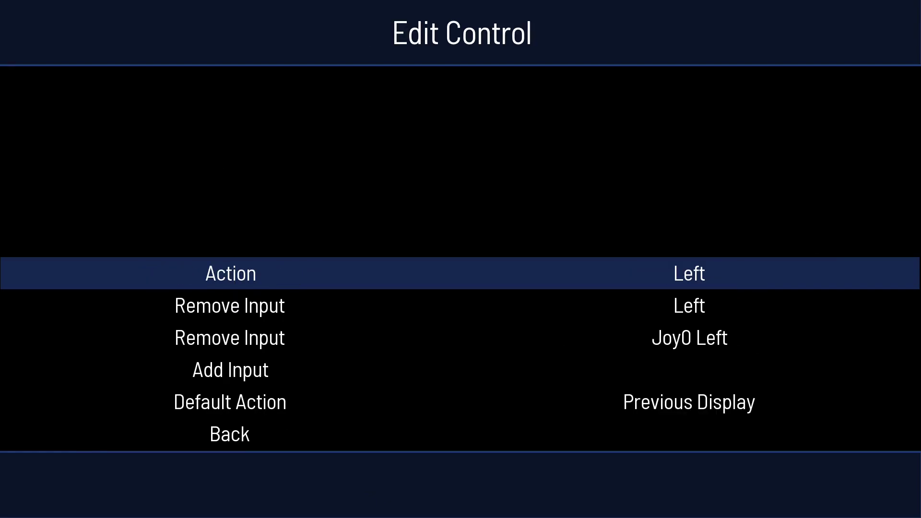
key("Down")
key("Down")
key("Down")
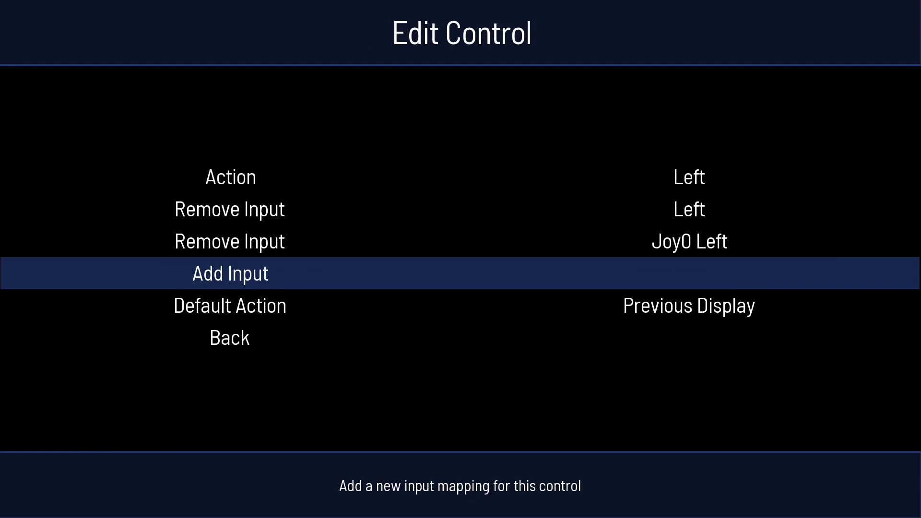
key("Return")
key("Left")
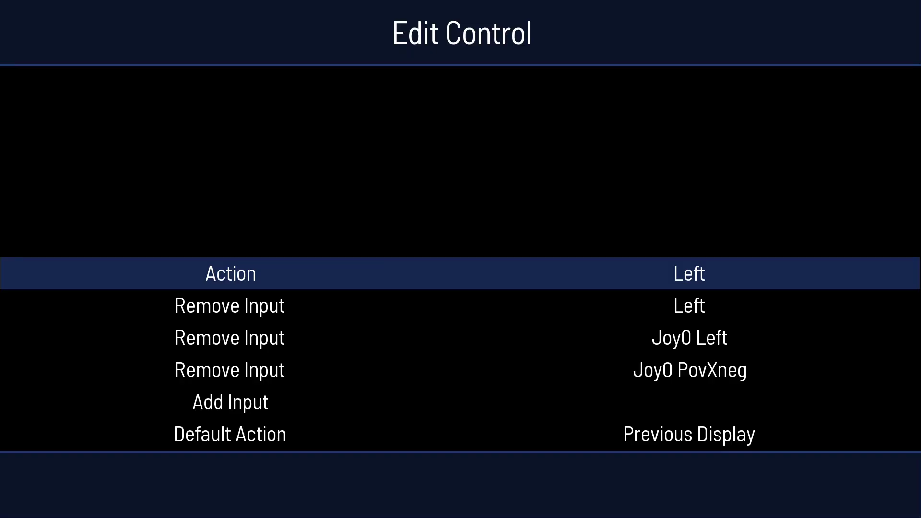
key("Escape")
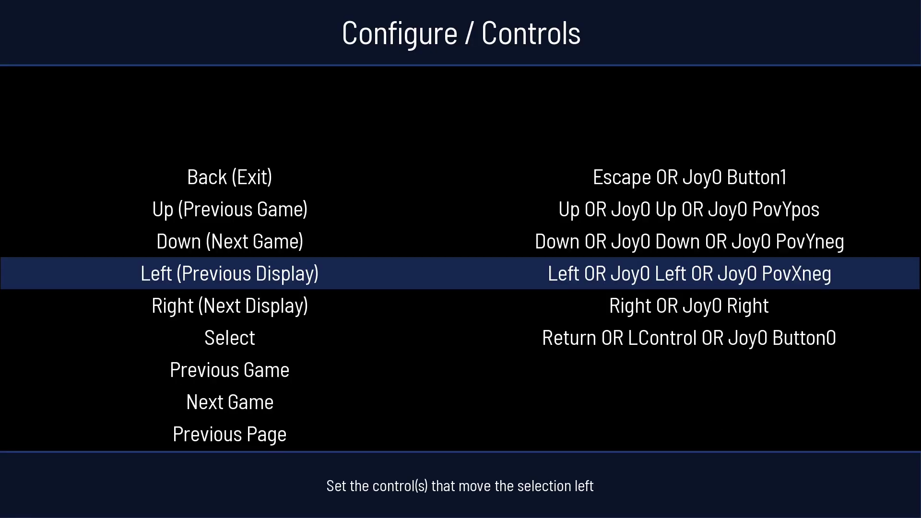
Step: Add the gamepad input Joy0 PovXpos to the Right (Next Display) control
key("Down")
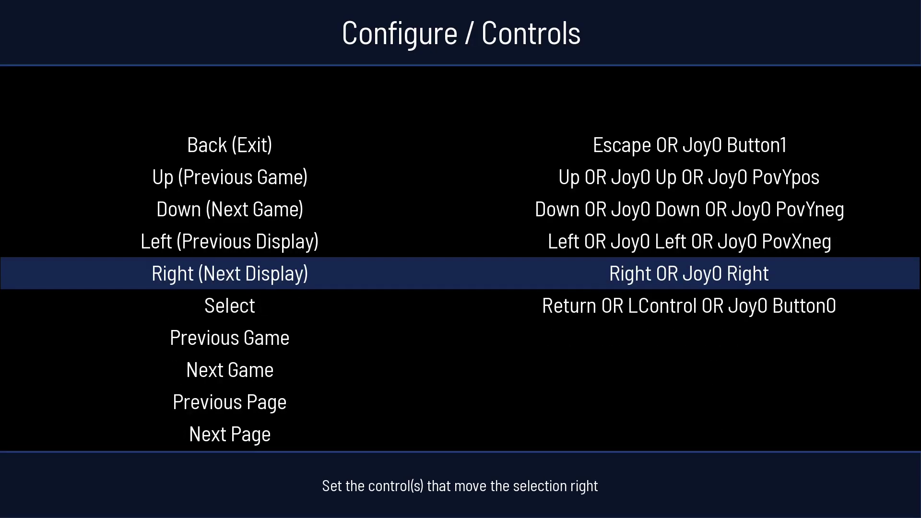
key("Return")
key("Down")
key("Down")
key("Down")
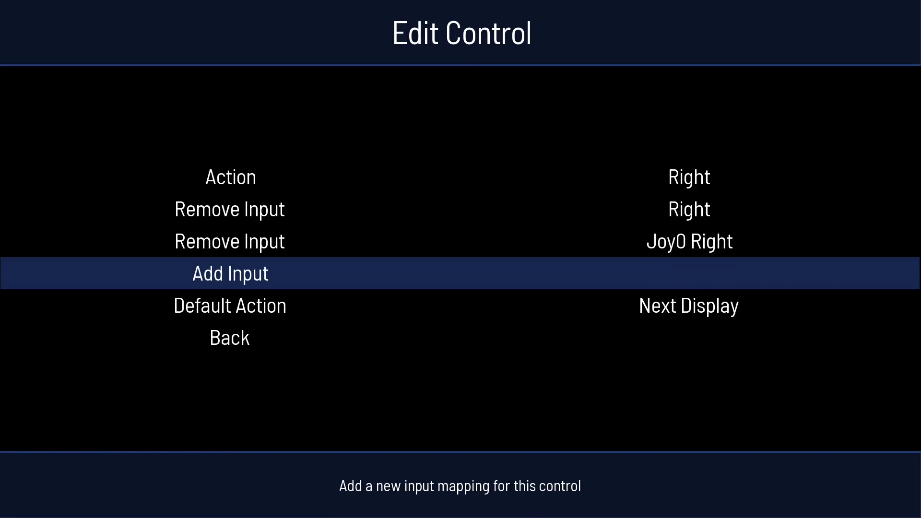
key("Return")
key("Right")
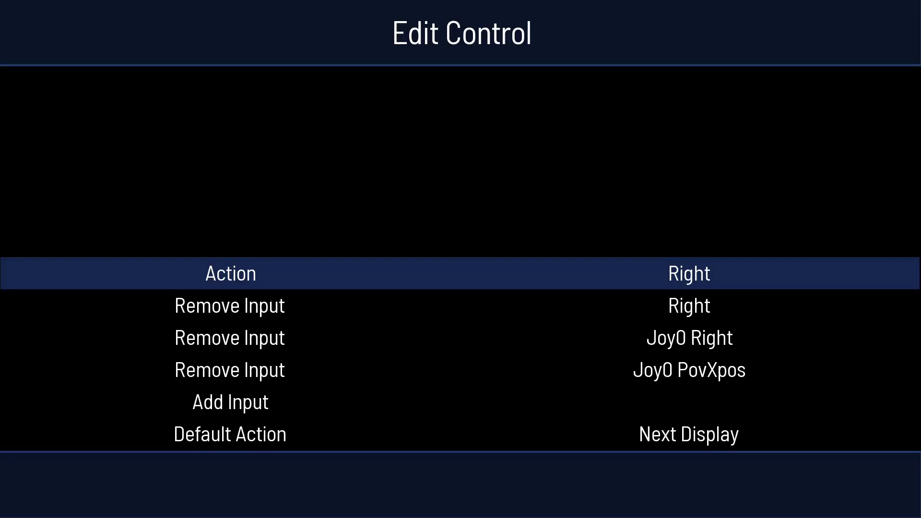
key("Escape")
Step: Review the input mappings of the Select control and return to the control list
key("Down")
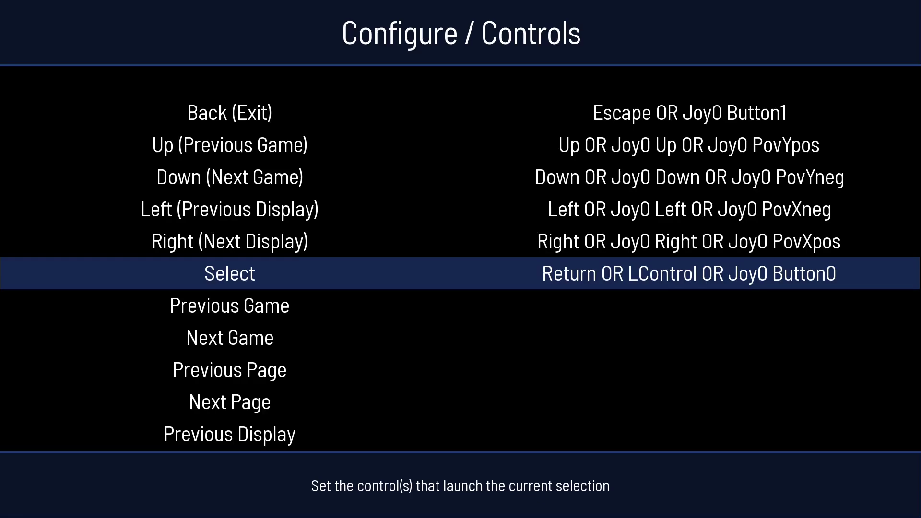
key("Return")
key("Down")
key("Down")
key("Down")
key("Down")
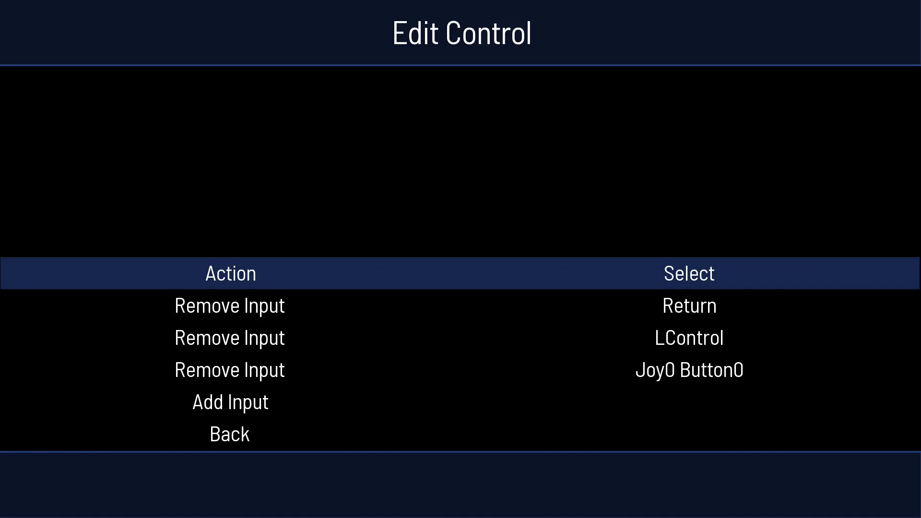
key("Escape")
key("Return")
key("Escape")
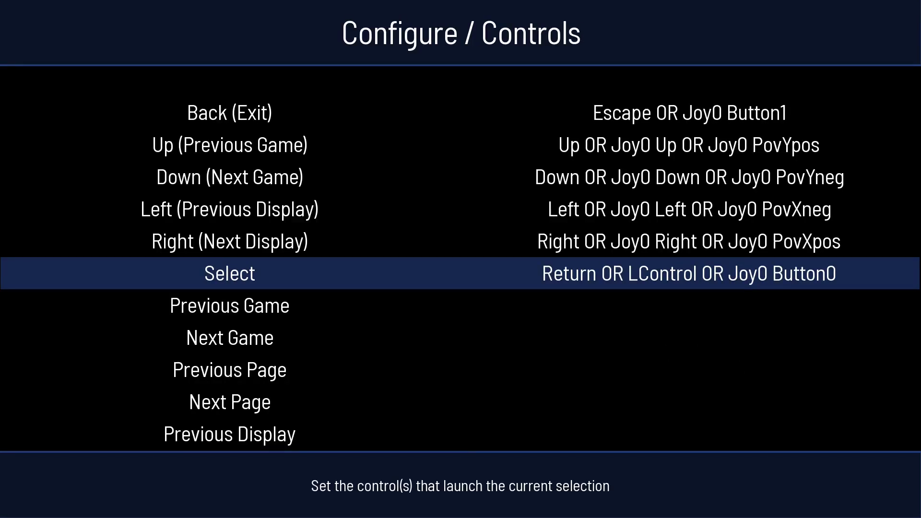
Step: Generate the Collection/Rom List for the Nintendo Entertainment System emulator from the emulator configuration
key("Escape")
key("Up")
key("Up")
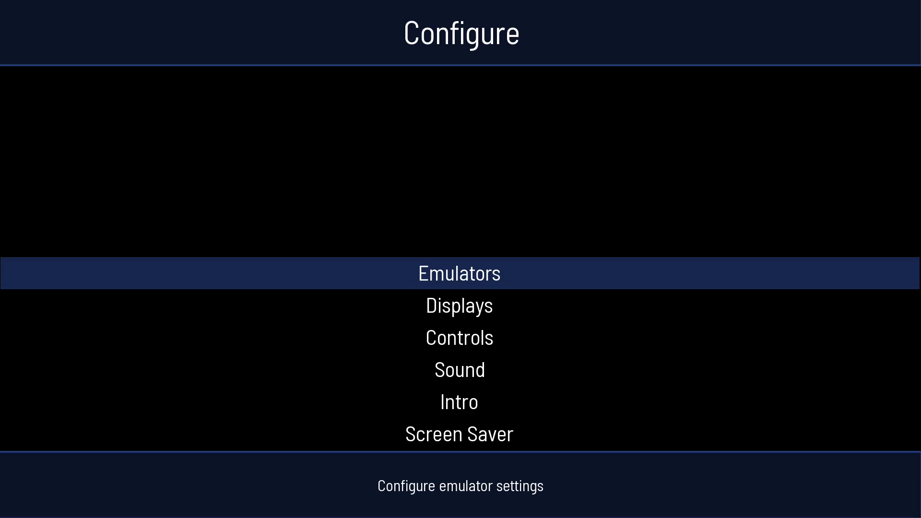
key("Return")
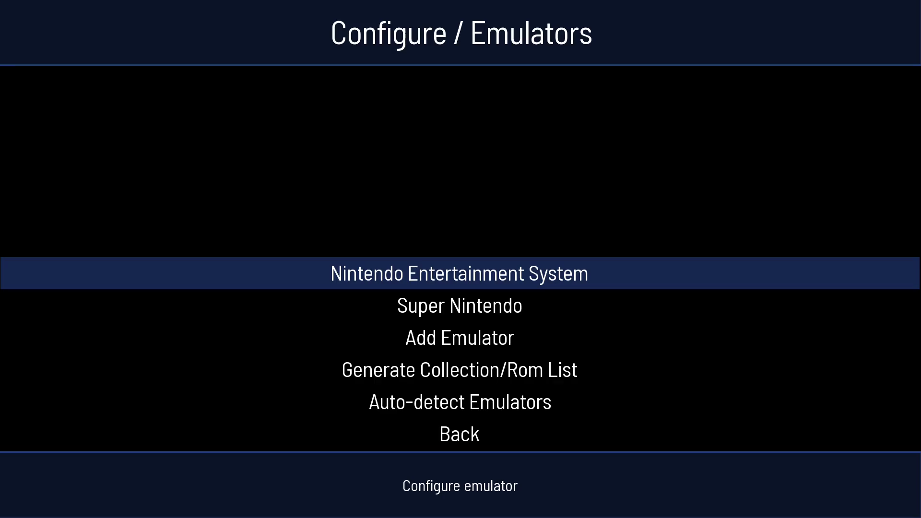
key("Return")
key("Up")
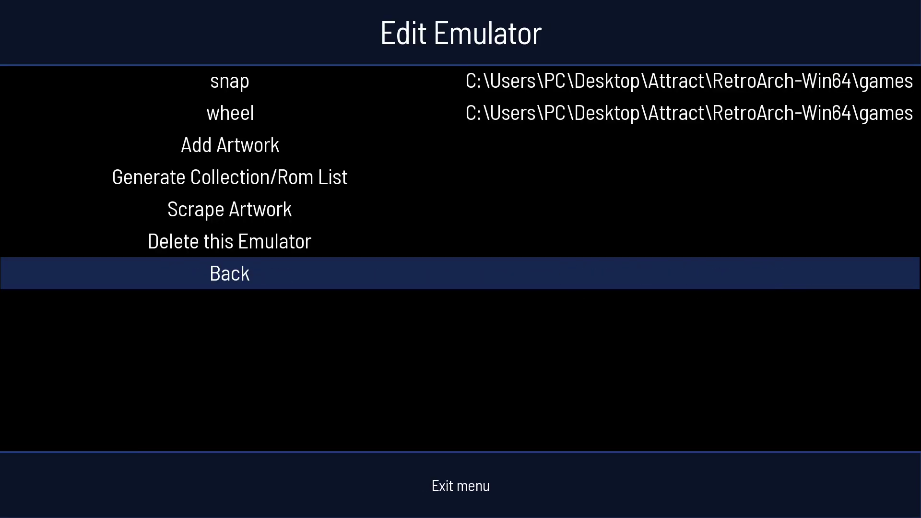
key("Down")
key("Up")
key("Up")
key("Up")
key("Up")
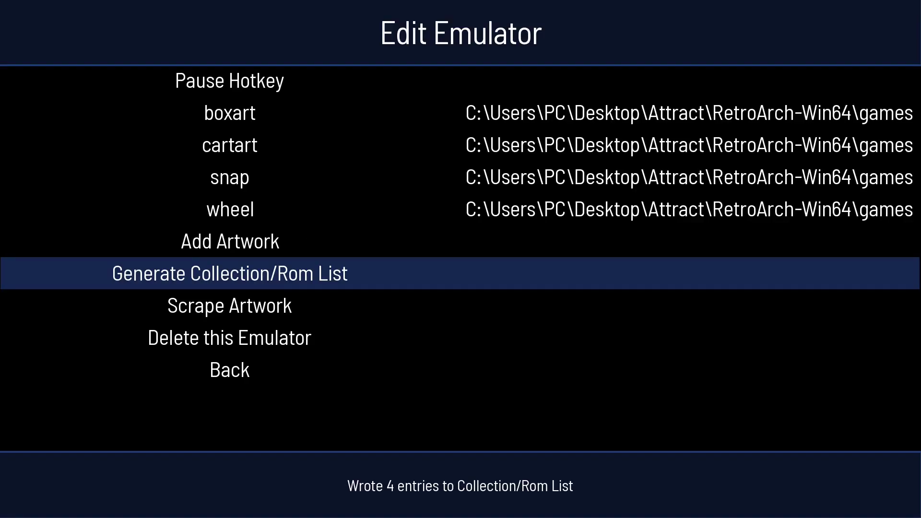
Step: Generate the Collection/Rom List for the Super Nintendo emulator
key("Escape")
key("Return")
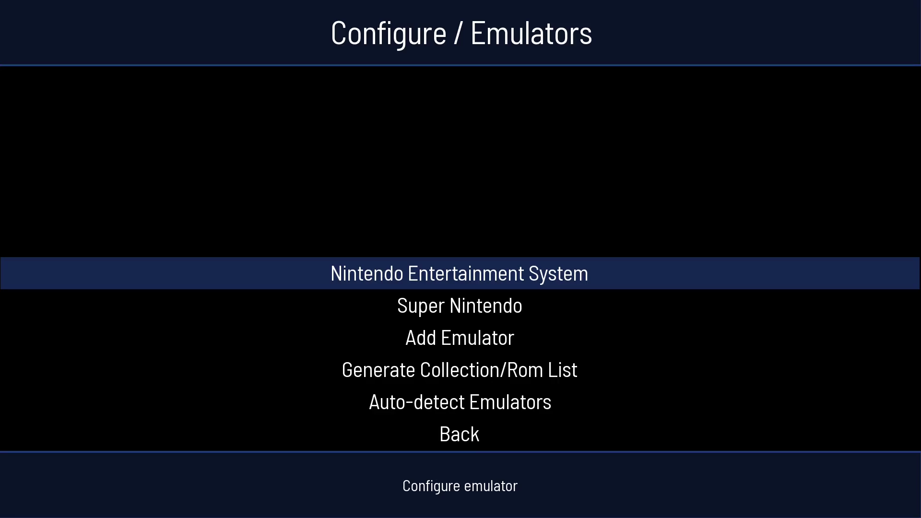
key("Down")
key("Return")
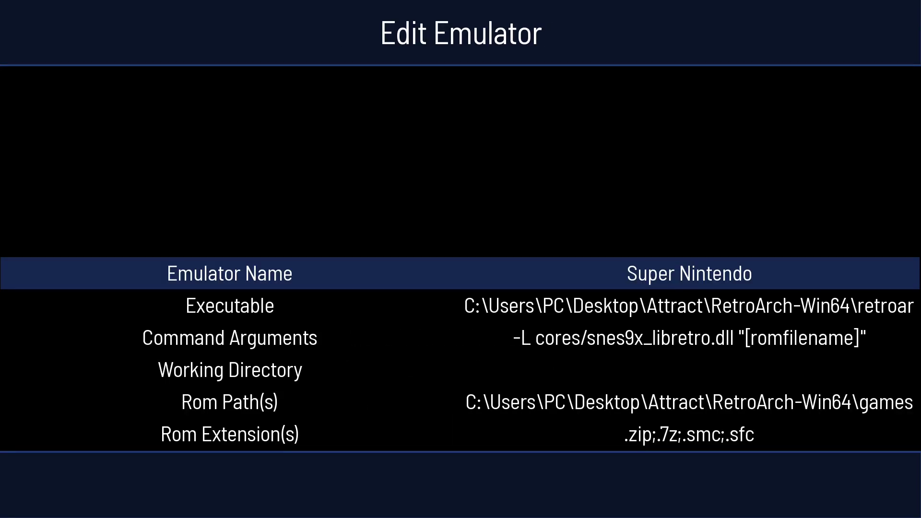
key("Up")
key("Up")
key("Up")
key("Up")
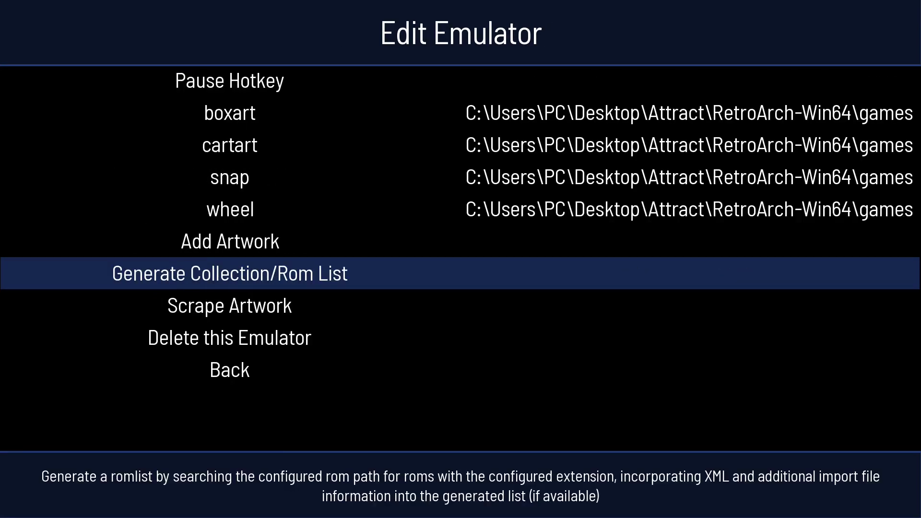
key("Return")
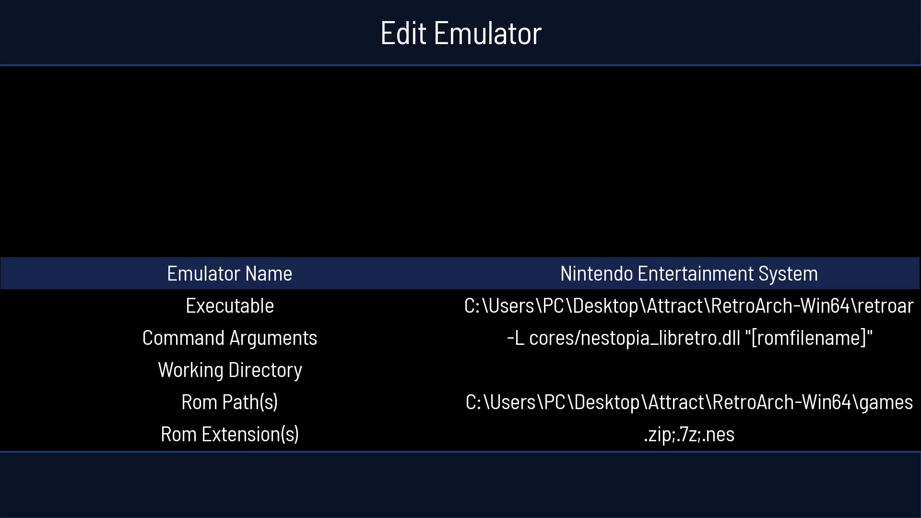
Step: Scrape artwork for the Nintendo Entertainment System and Super Nintendo emulators
key("Up")
key("Up")
key("Up")
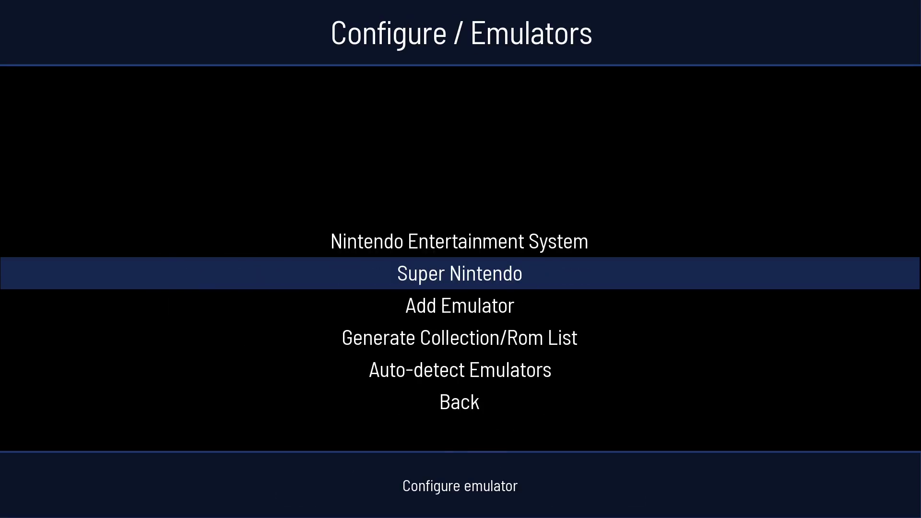
key("Return")
key("Up")
key("Up")
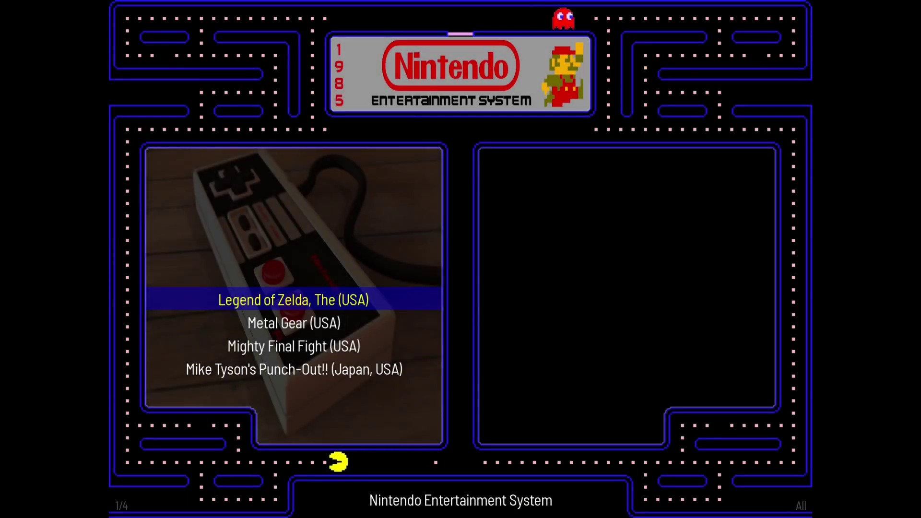
Step: Browse the Nintendo Entertainment System game list down to Mike Tyson's Punch-Out!! and back up to the first game
key("Down")
key("Up")
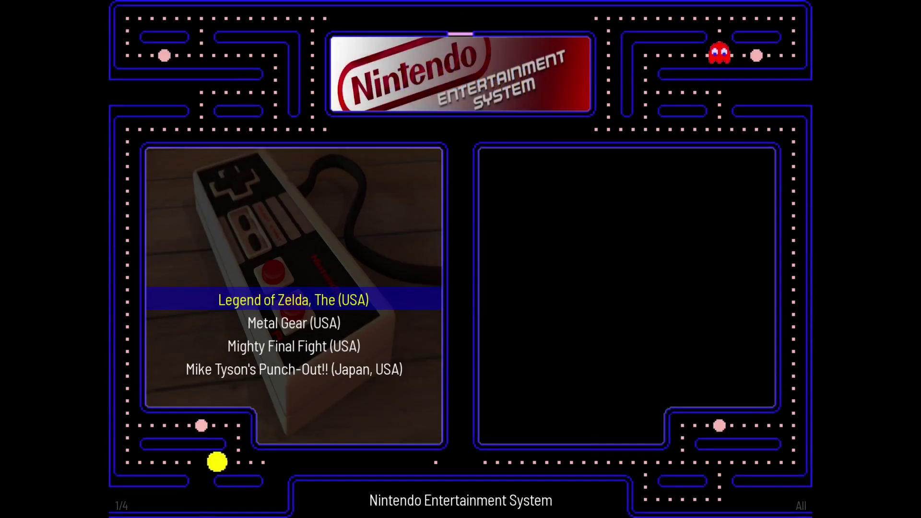
key("Down")
key("Up")
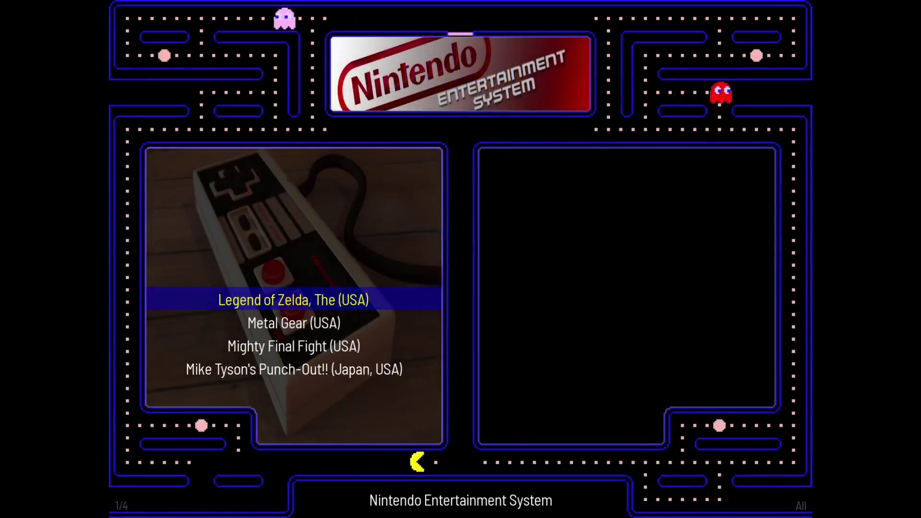
key("Down")
key("Down")
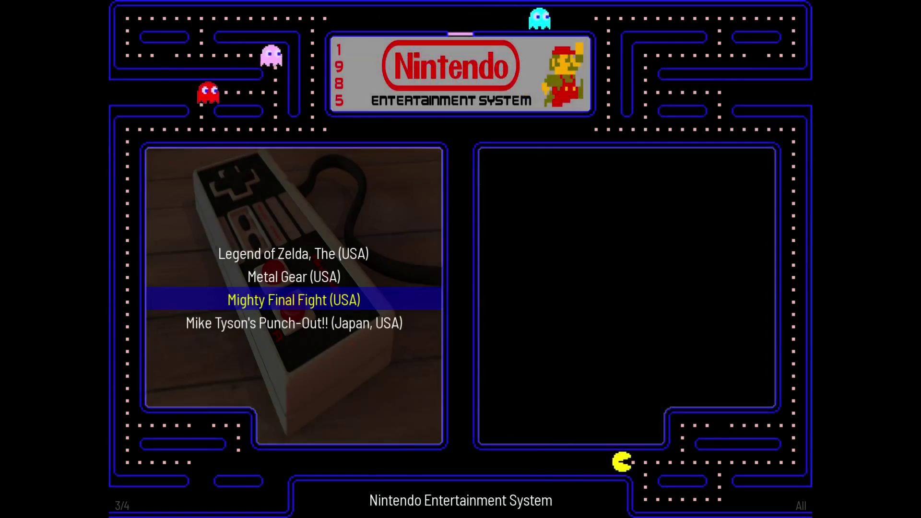
key("Down")
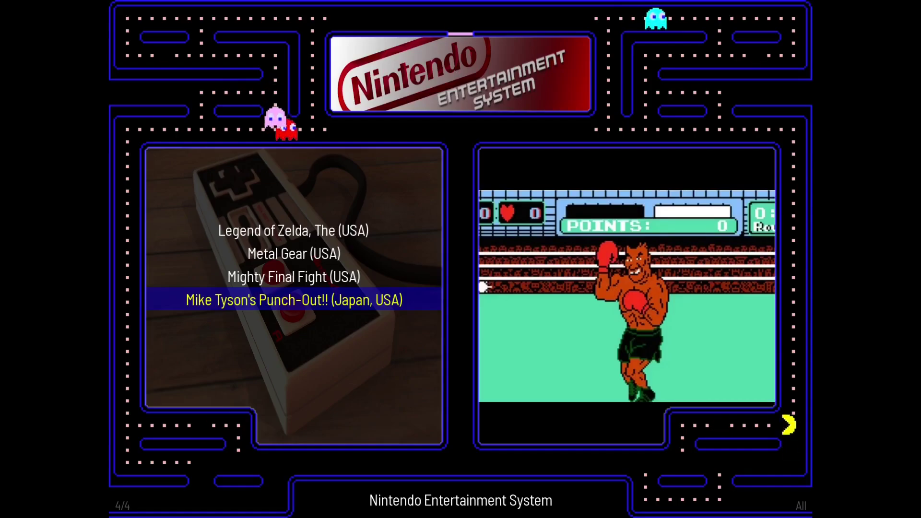
key("Up")
key("Up")
key("Up")
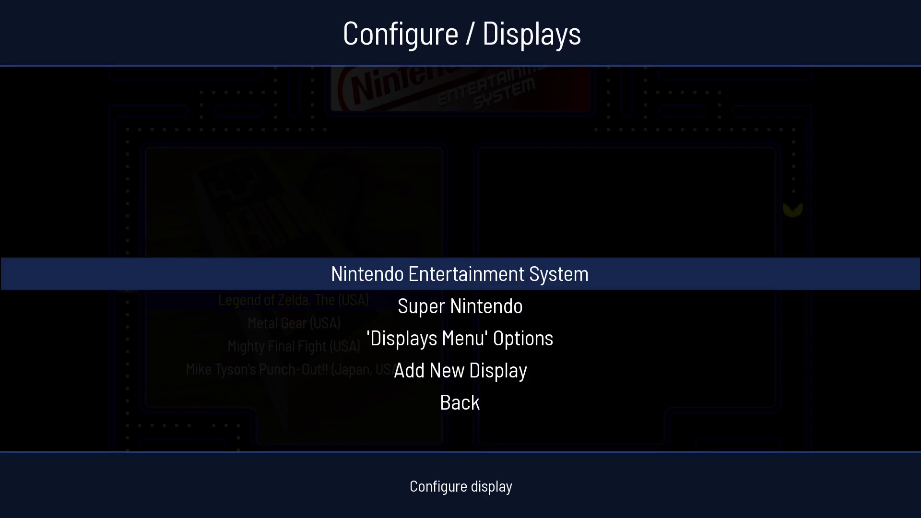
Step: Set the Nintendo Entertainment System display's layout to Grid and return to the game view
key("Return")
key("Down")
key("Return")
key("Down")
key("Down")
key("Down")
key("Down")
key("Down")
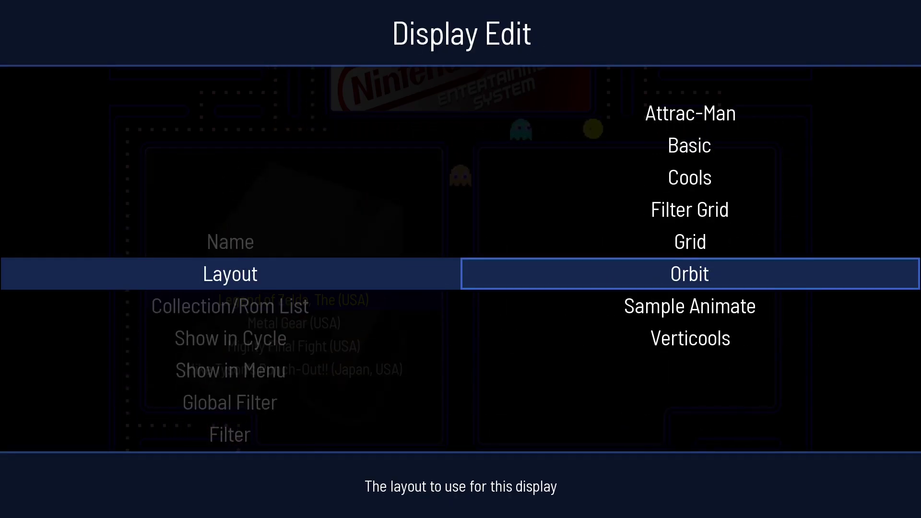
key("Up")
key("Up")
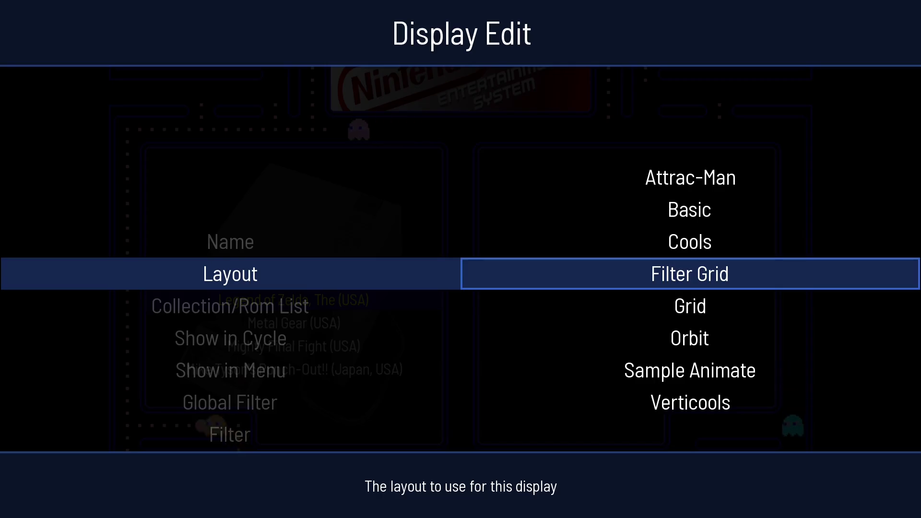
key("Up")
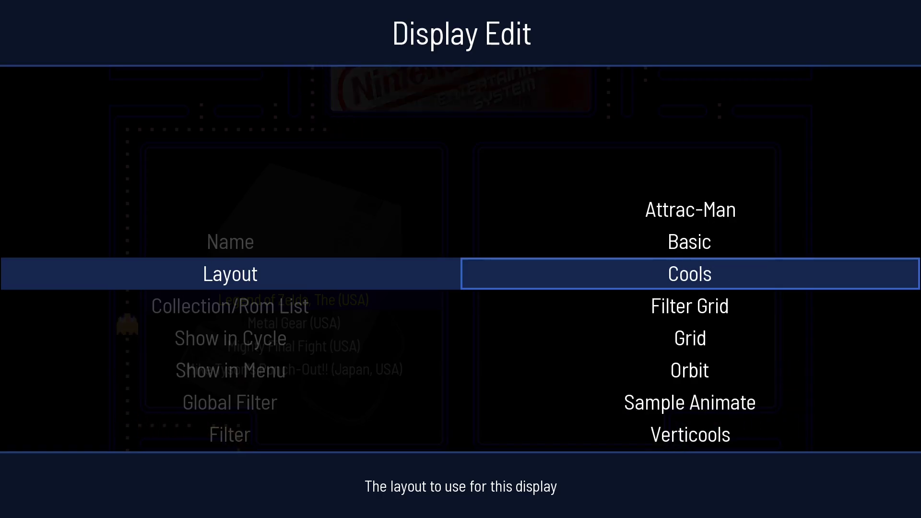
key("Down")
key("Down")
key("Return")
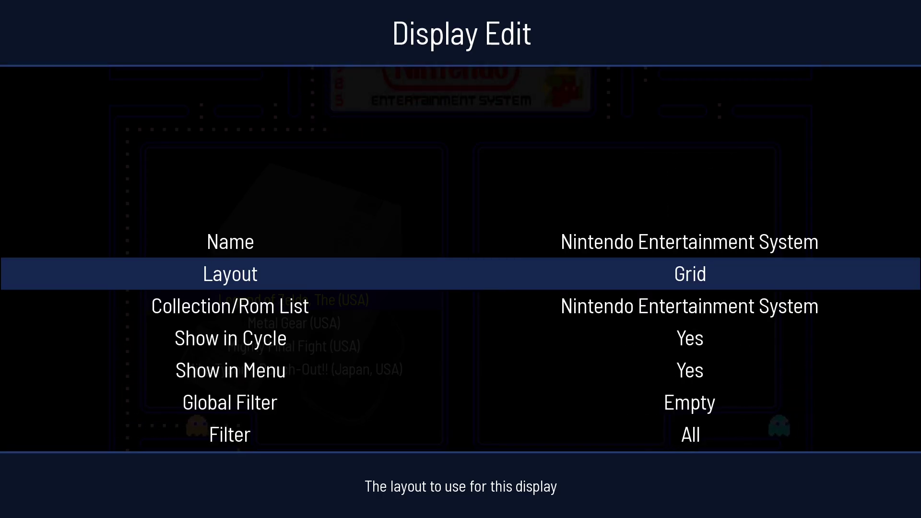
key("Escape")
key("Escape")
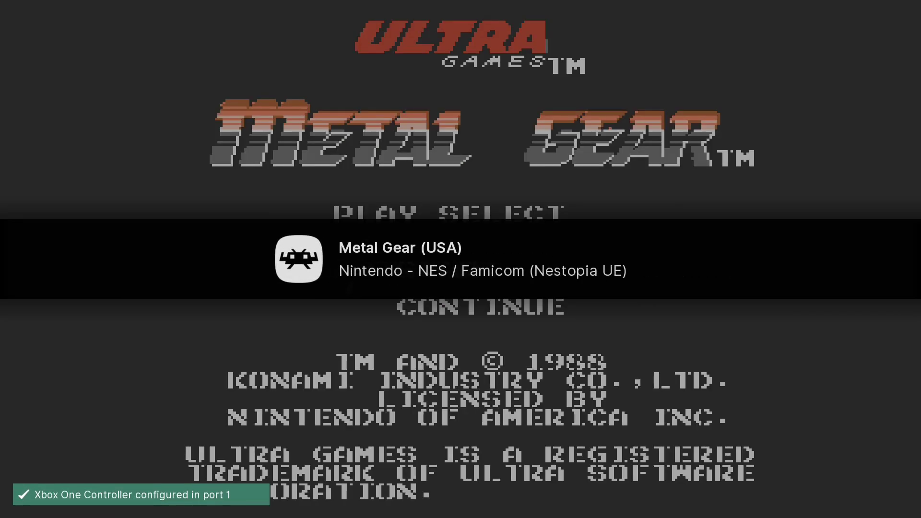
Step: Open RetroArch's Hotkeys input settings while Metal Gear is running
key("F1")
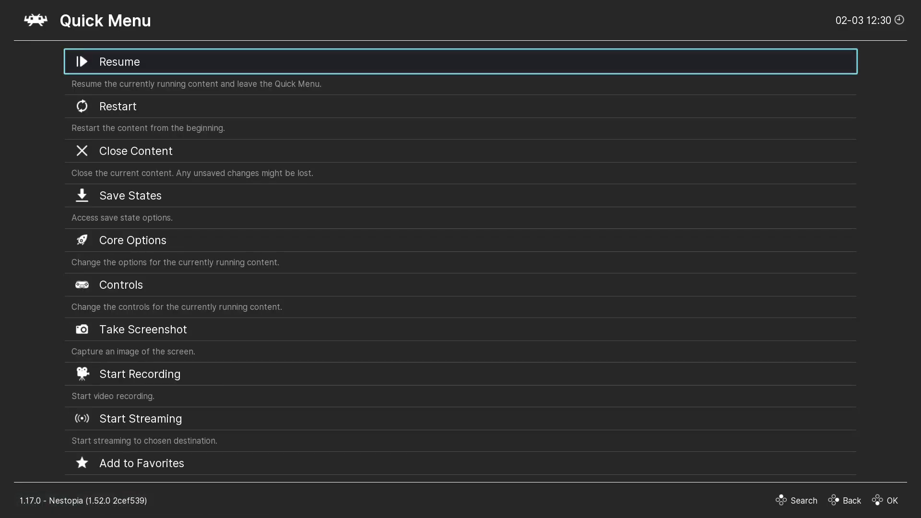
key("BackSpace")
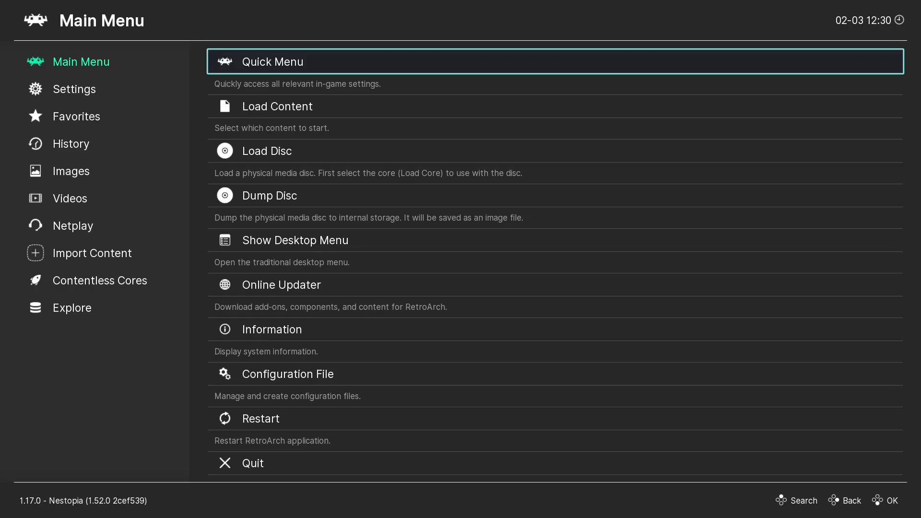
key("Left")
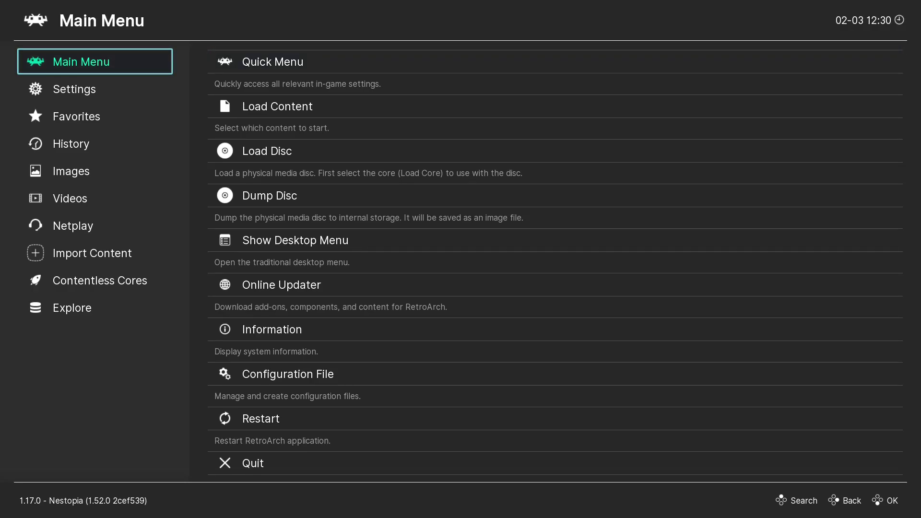
key("Down")
key("Right")
key("Down")
key("Down")
key("Down")
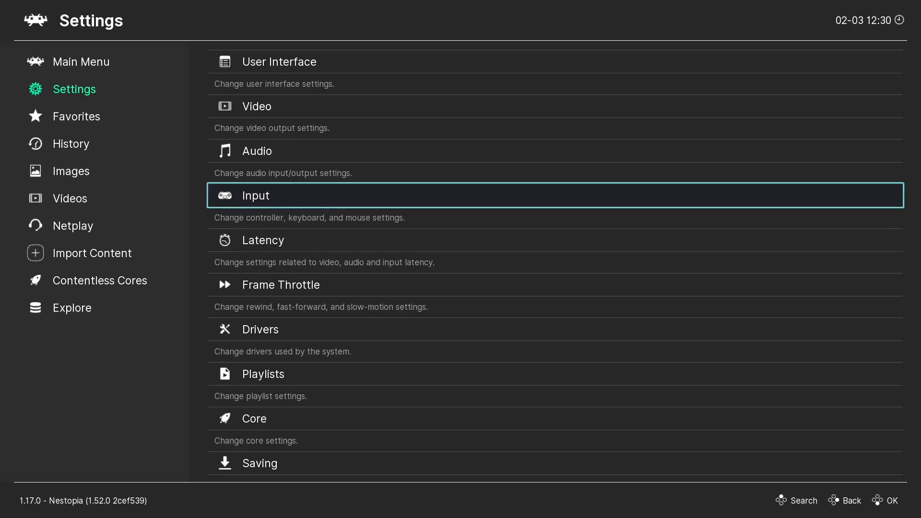
key("Return")
key("Down")
key("Down")
key("Return")
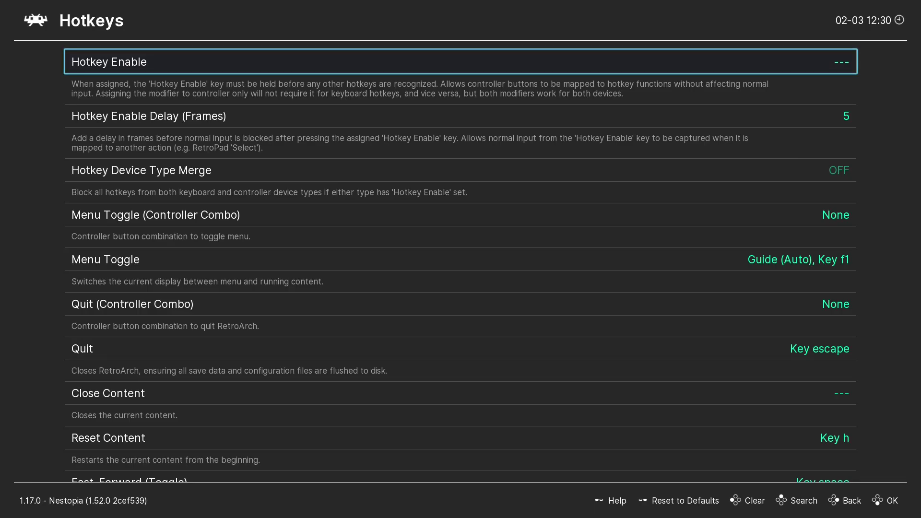
Step: Set the Quit (Controller Combo) hotkey to L1 + R1 + Start + Select and return to the main settings
key("Down")
key("Down")
key("Down")
key("Down")
key("Down")
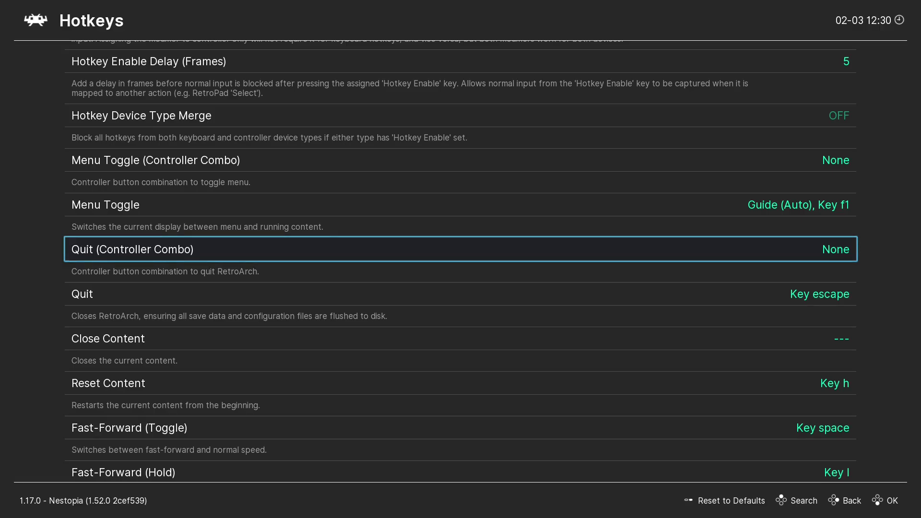
key("Return")
key("Down")
key("Down")
key("Down")
key("Down")
key("Down")
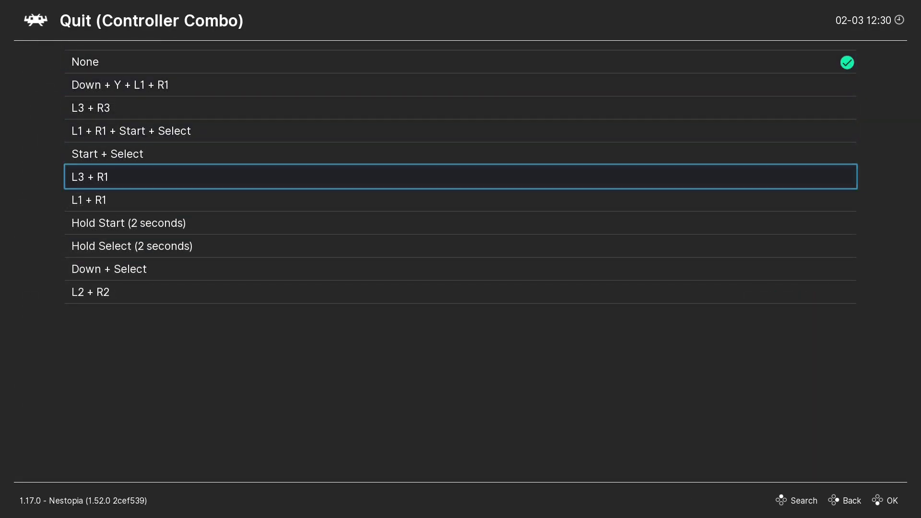
key("Up")
key("Up")
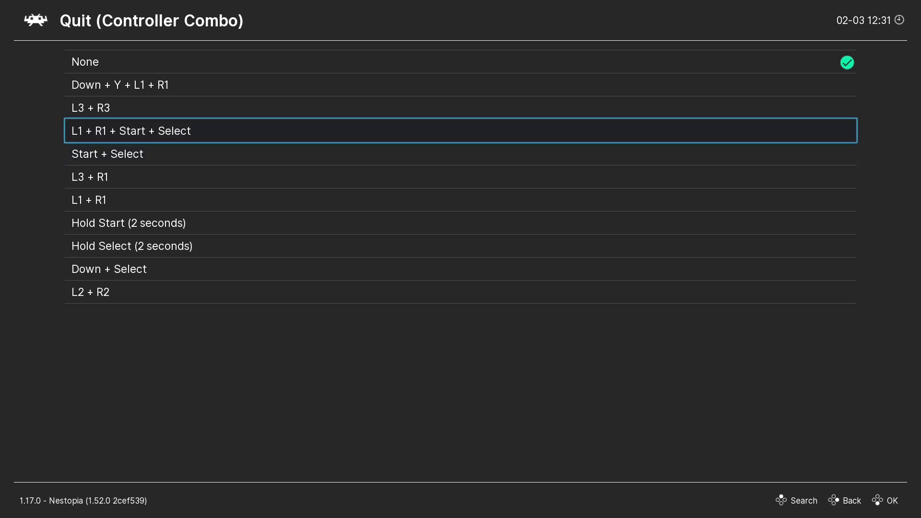
key("Return")
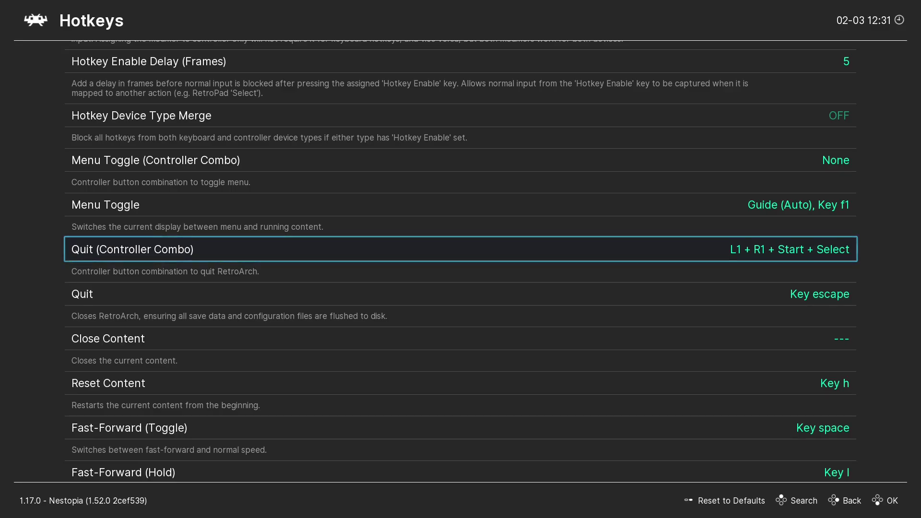
key("BackSpace")
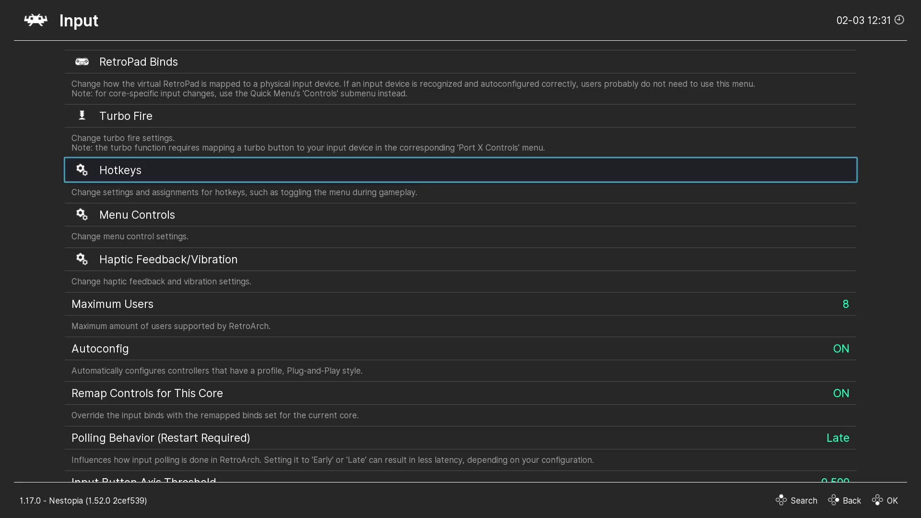
key("BackSpace")
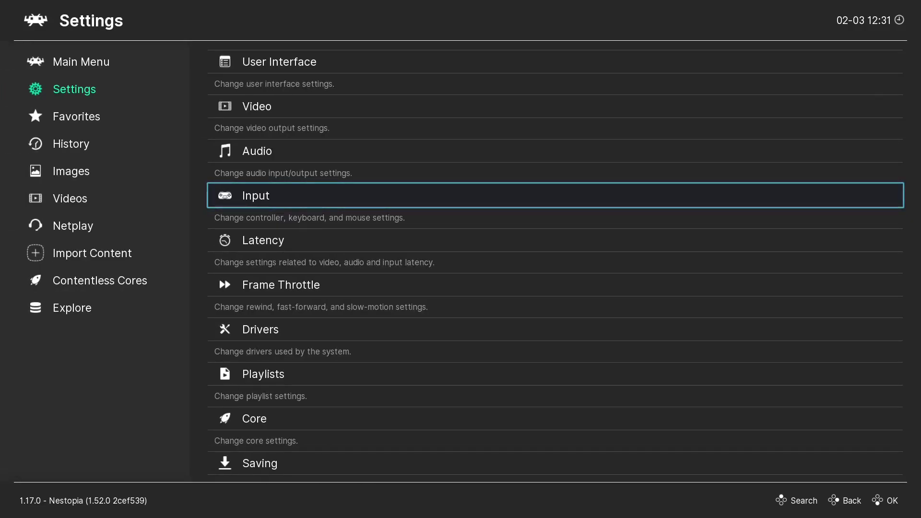
Step: Leave RetroArch and browse the Nintendo Entertainment System grid to Mighty Final Fight
key("BackSpace")
key("Up")
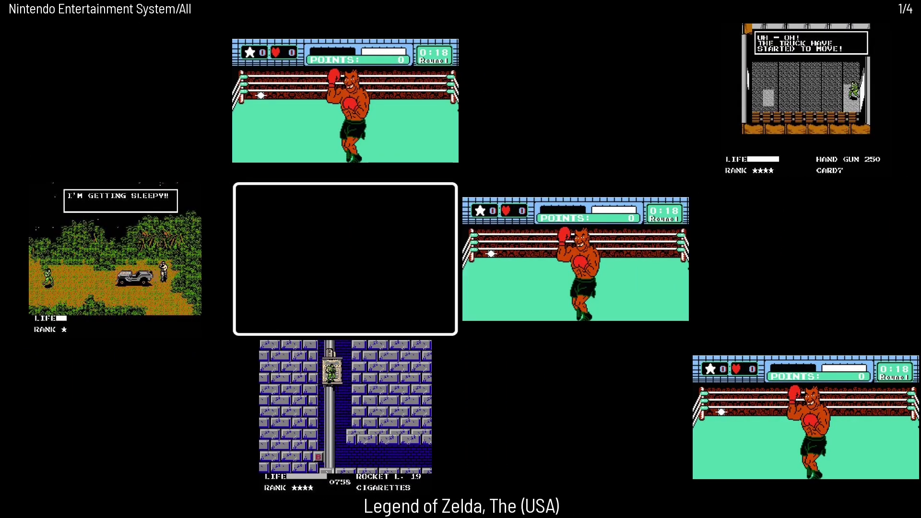
key("Escape")
key("Return")
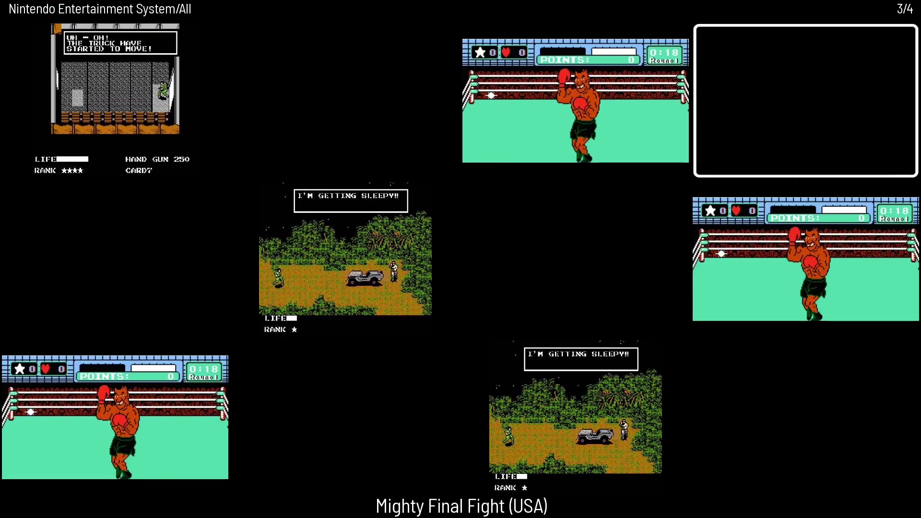
Step: Change the Nintendo Entertainment System display's layout back to Attrac-Man and return to the game view
key("Tab")
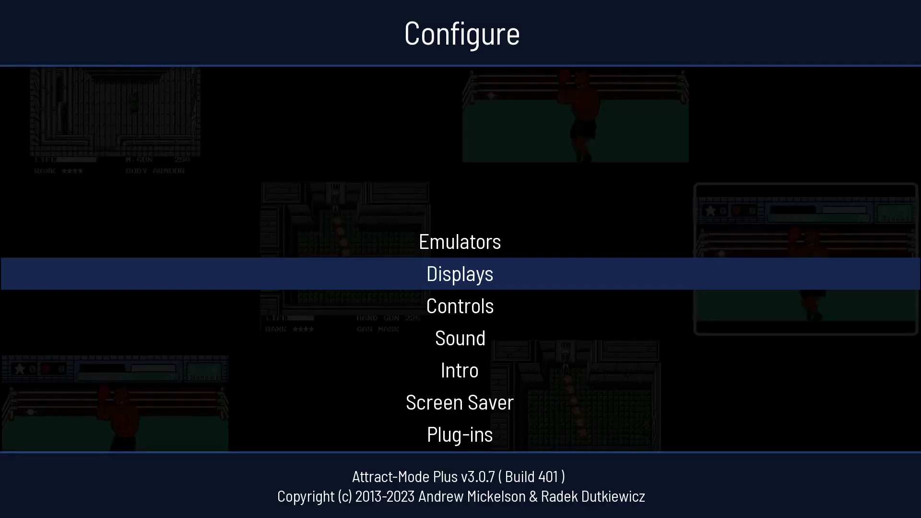
key("Return")
key("Return")
key("Down")
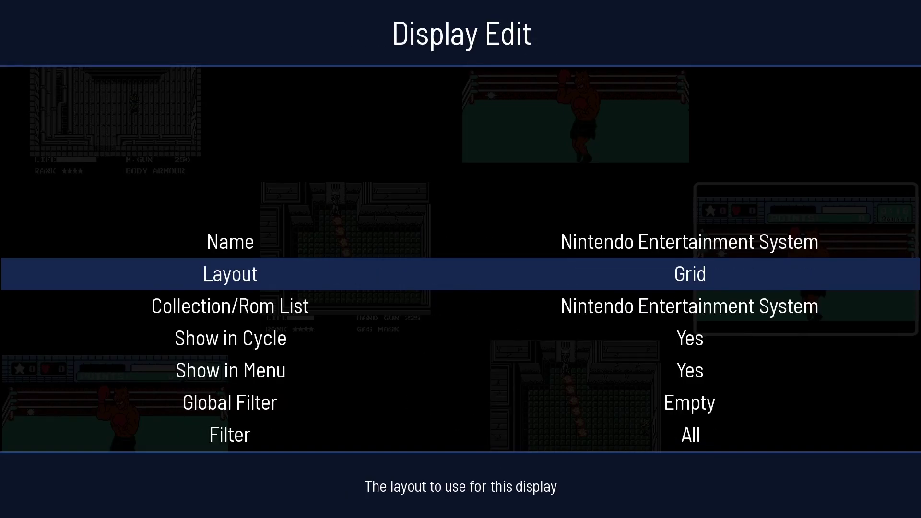
key("Return")
key("Up")
key("Up")
key("Up")
key("Up")
key("Return")
key("Escape")
key("Escape")
Step: Cycle to the neighbouring display and back, and browse the Nintendo Entertainment System list in the Attrac-Man layout
key("Right")
key("Left")
key("Down")
key("Down")
key("Down")
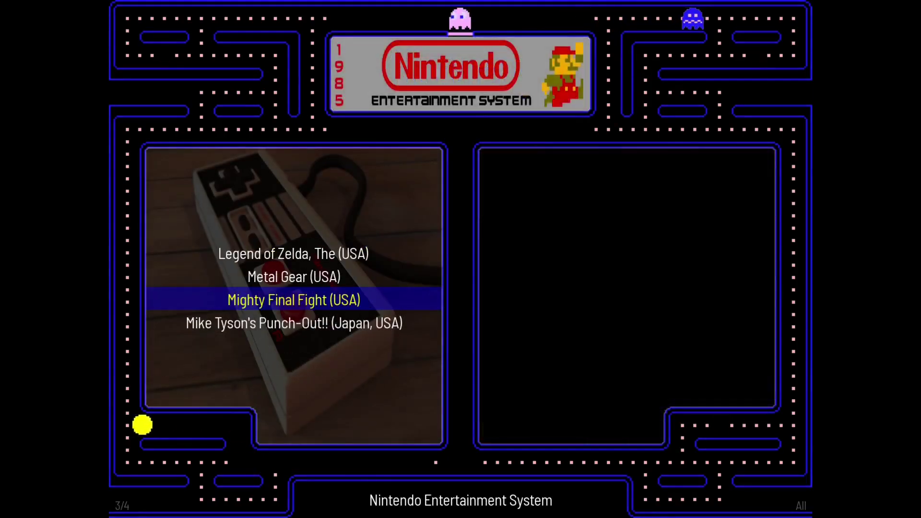
key("Up")
key("Up")
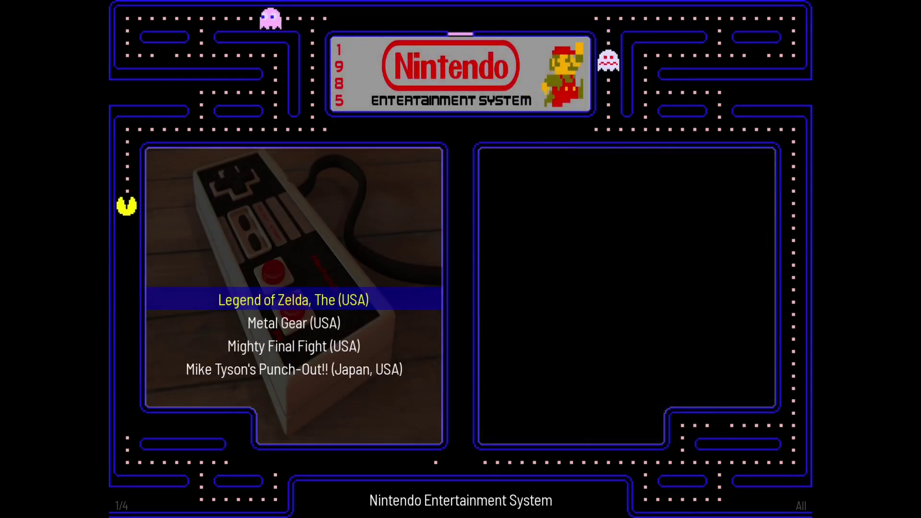
key("Down")
key("Down")
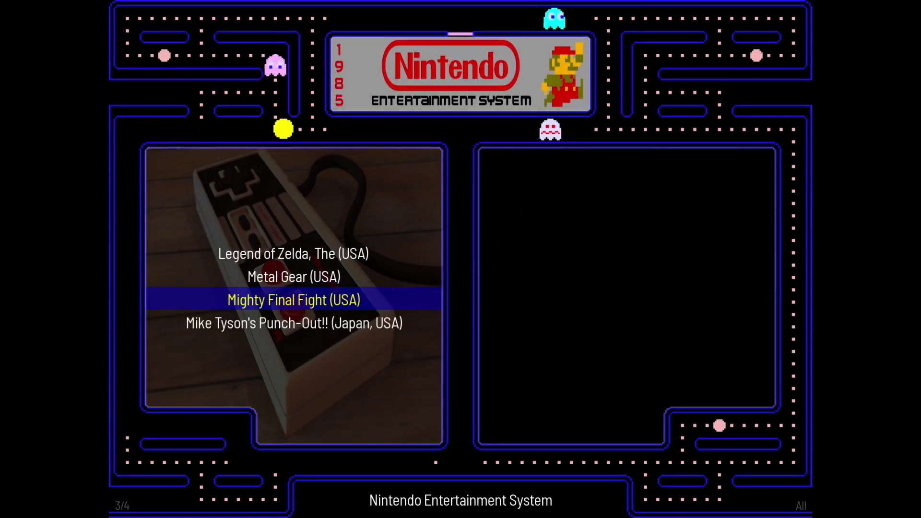
Step: Map Joy0 Button4 to the Previous Display control in the frontend's control configuration
key("Tab")
key("Down")
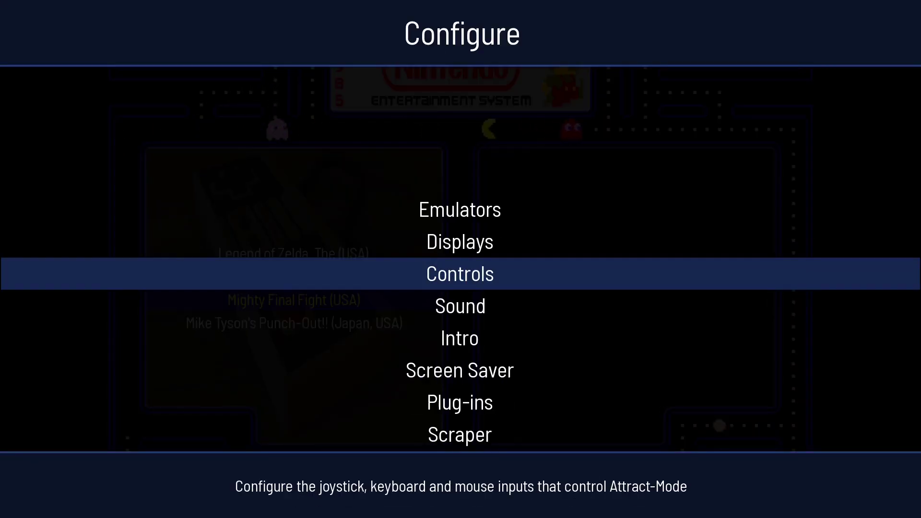
key("Return")
key("Down")
key("Down")
key("Down")
key("Down")
key("Down")
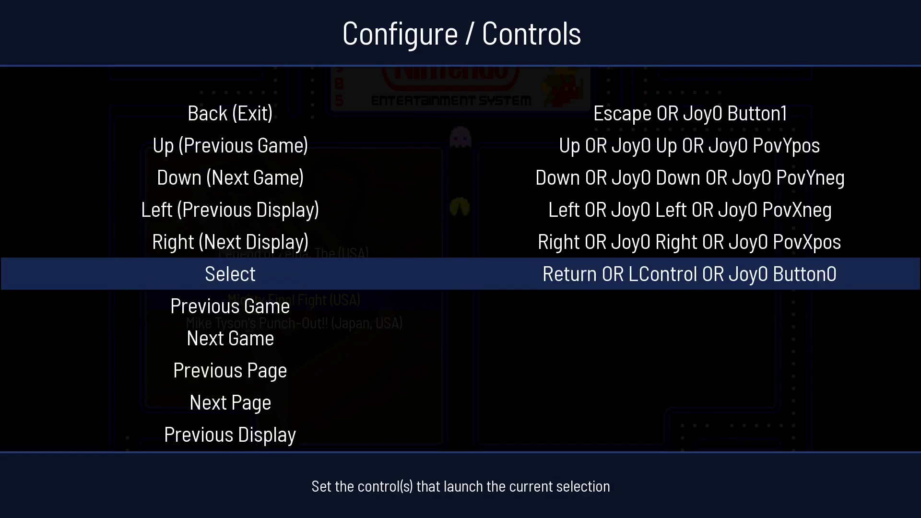
key("Down")
key("Down")
key("Down")
key("Down")
key("Down")
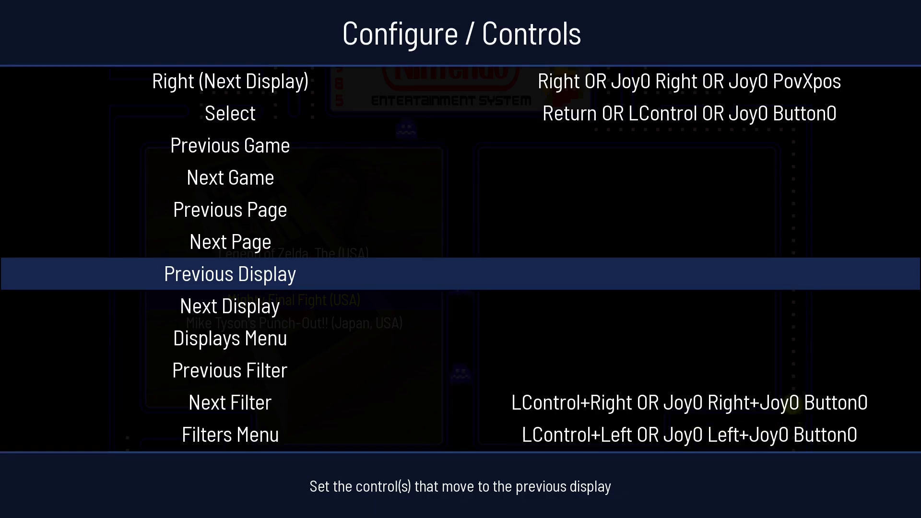
key("Return")
key("Down")
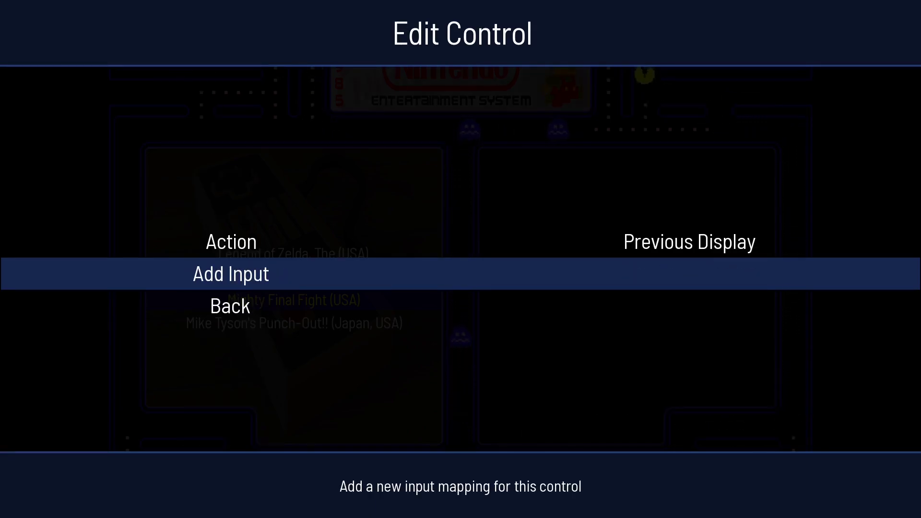
key("Return")
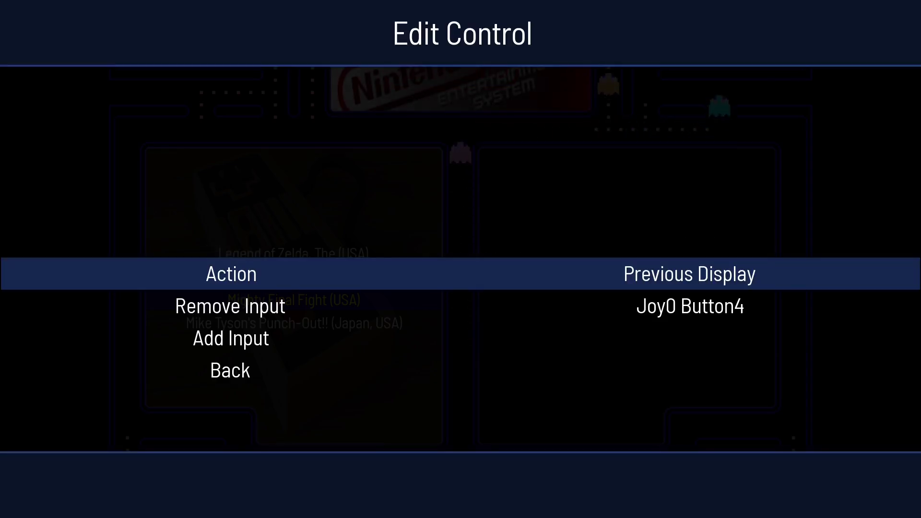
key("Escape")
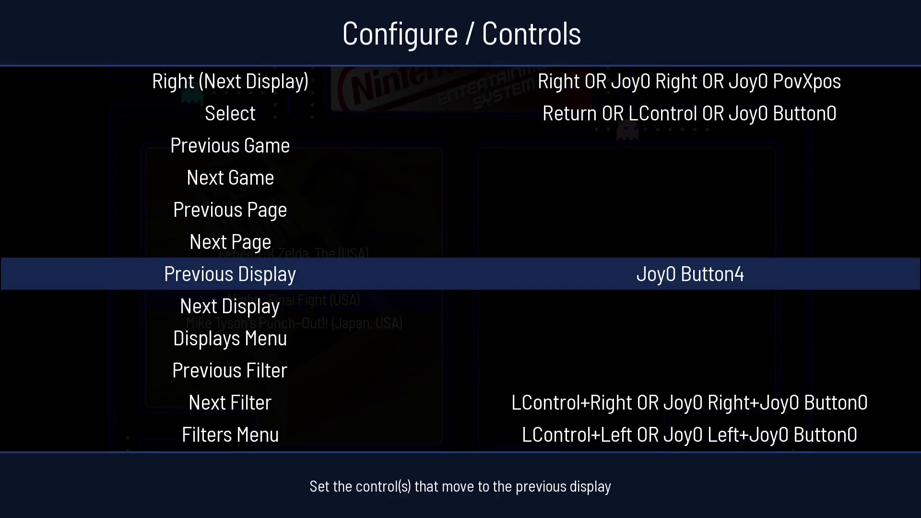
Step: Map Joy0 Button5 to the Next Display control and leave the configuration
key("Down")
key("Return")
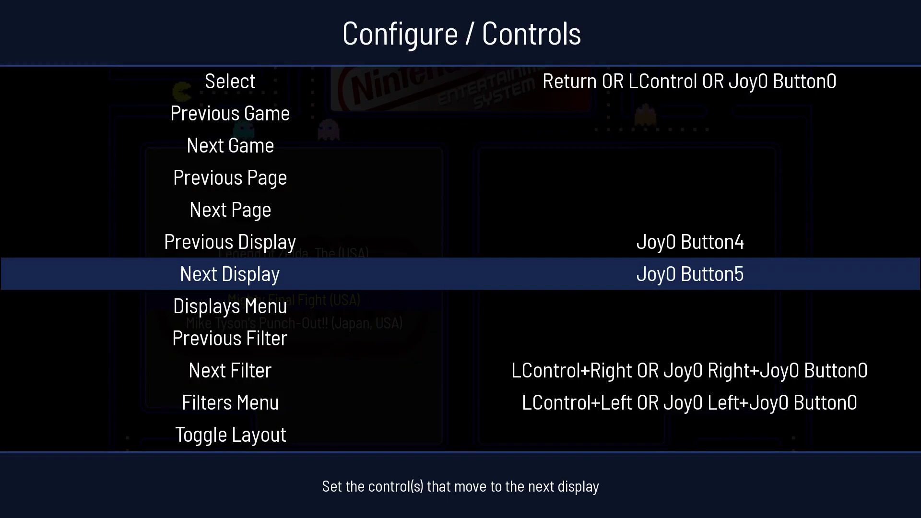
key("Escape")
key("Escape")
Step: Run Super Punch-Out!! from the Super Nintendo display, quit it and return to the first game
key("Right")
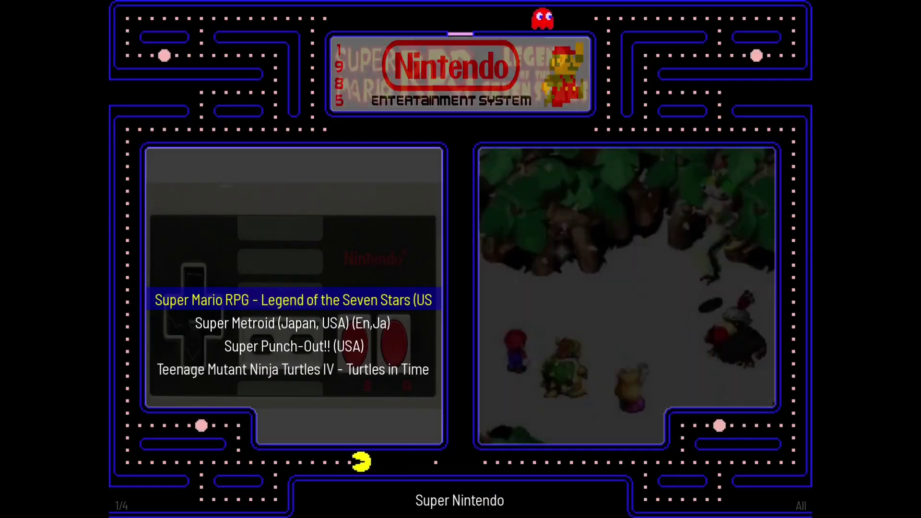
key("Down")
key("Down")
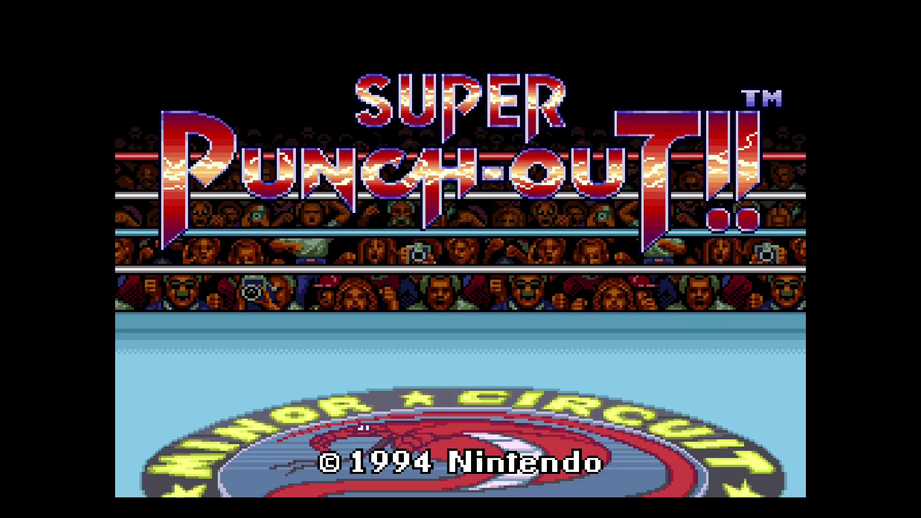
key("Escape")
key("Up")
key("Up")
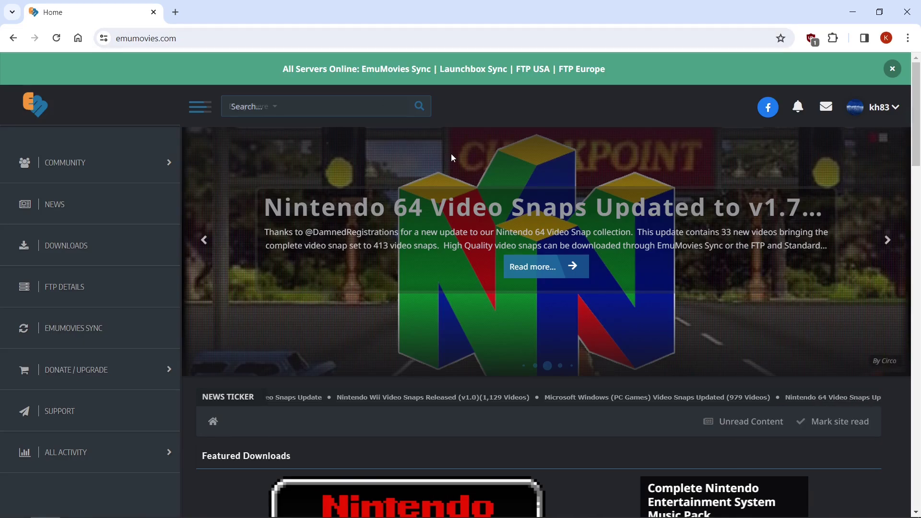
Step: Switch to the EmuMovies website in Chrome and browse the home page down to Featured Downloads
scroll(447, 218, "down", 2)
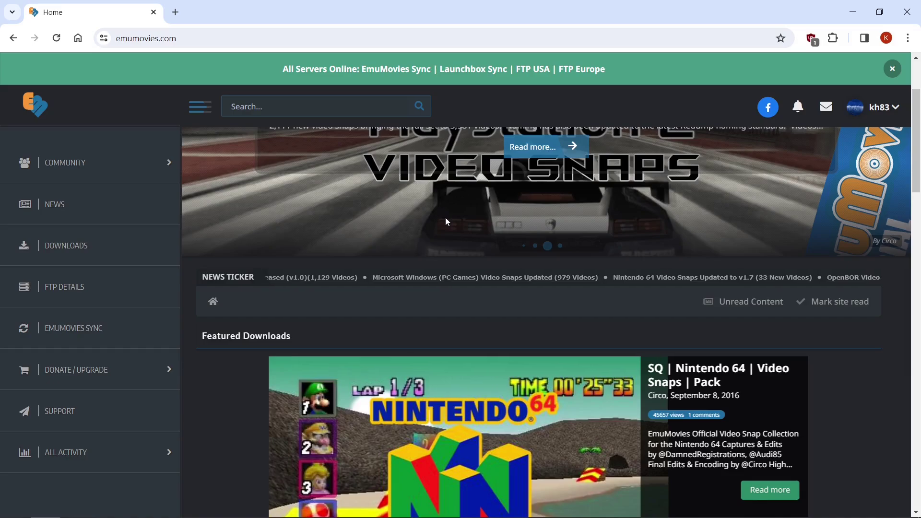
scroll(446, 222, "down", 2)
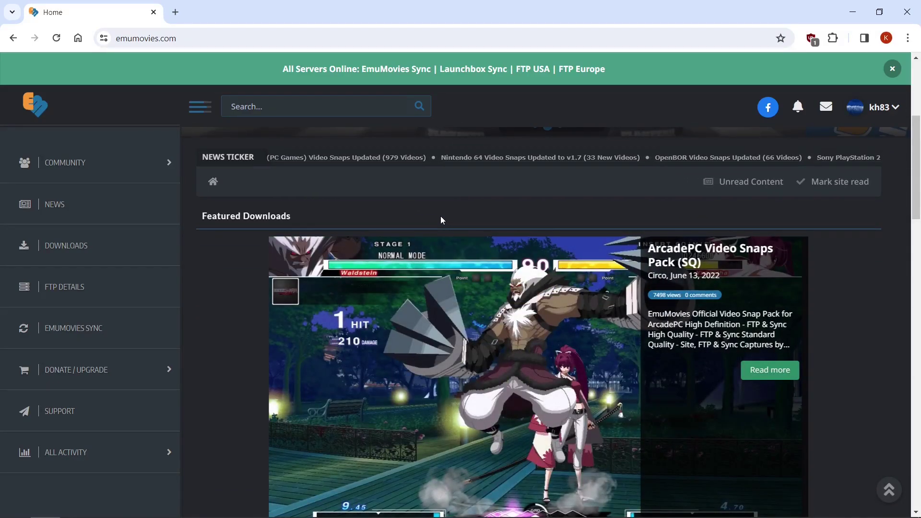
Step: Open the Artwork downloads for Nintendo Entertainment System / Famicom in the Console Media category
left_click(65, 248)
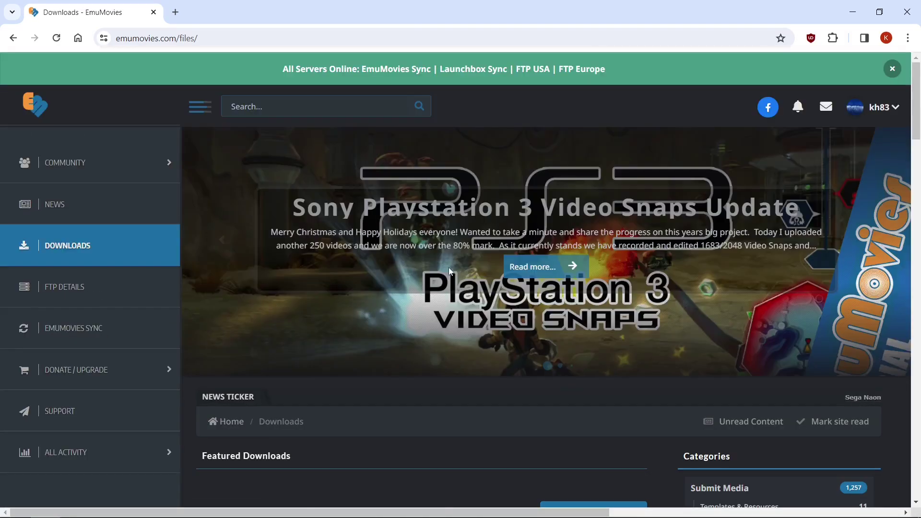
scroll(641, 263, "down", 3)
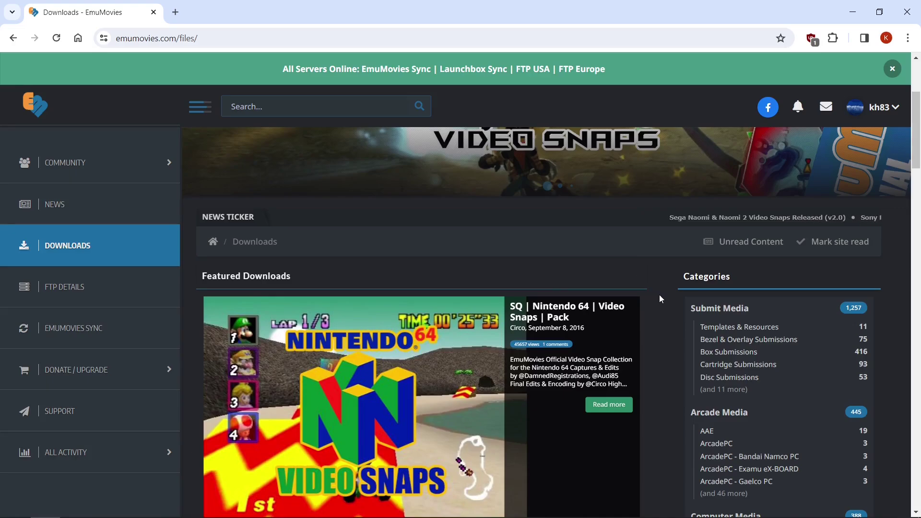
scroll(659, 294, "down", 5)
scroll(659, 295, "down", 1)
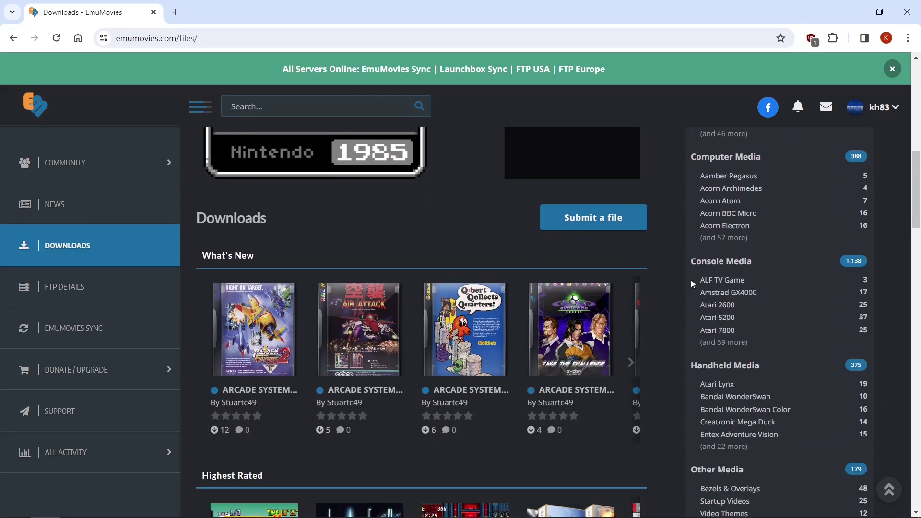
left_click(719, 263)
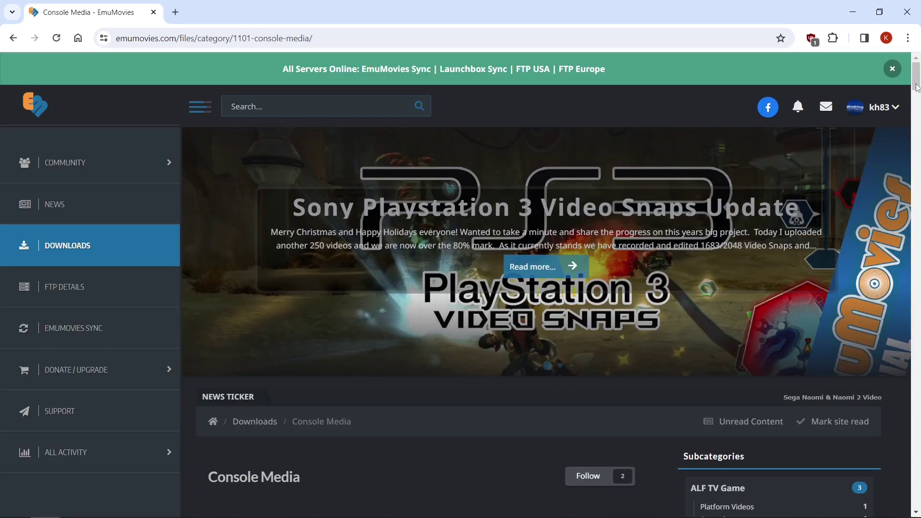
left_click_drag(916, 87, 917, 266)
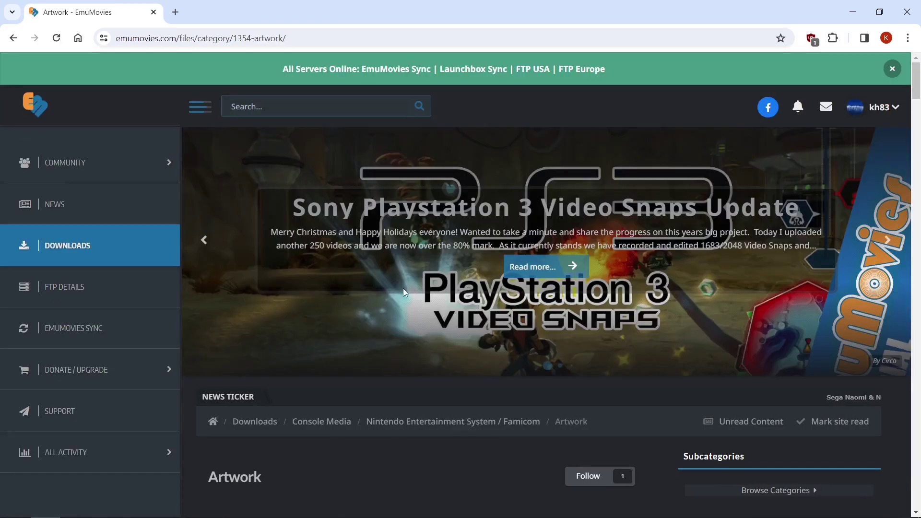
Step: Look through the NES artwork packs and open the official Nintendo NES 2D Boxes Pack of front box art
scroll(403, 290, "down", 7)
scroll(403, 288, "down", 3)
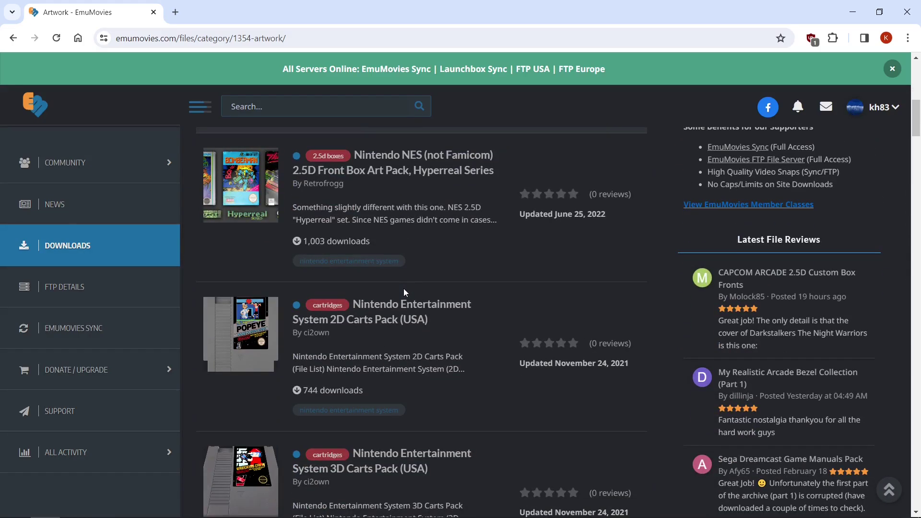
scroll(297, 306, "down", 5)
scroll(356, 306, "up", 6)
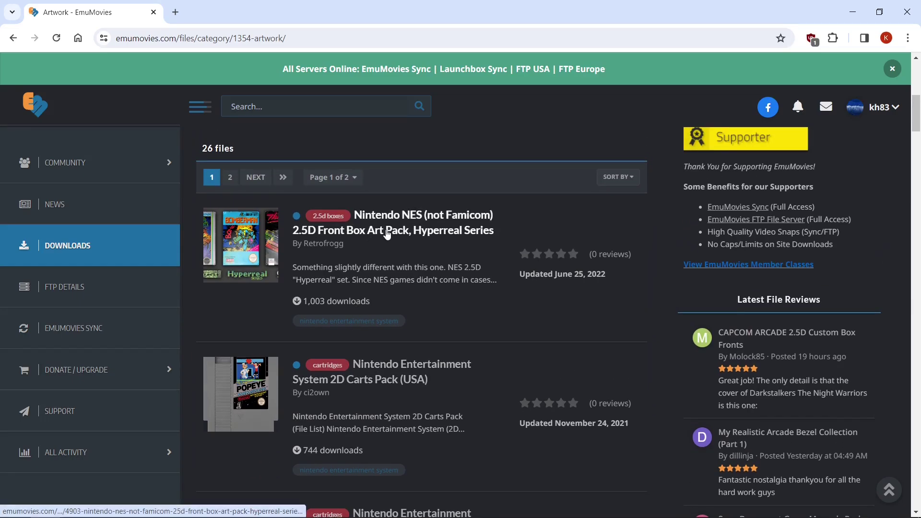
scroll(382, 249, "down", 5)
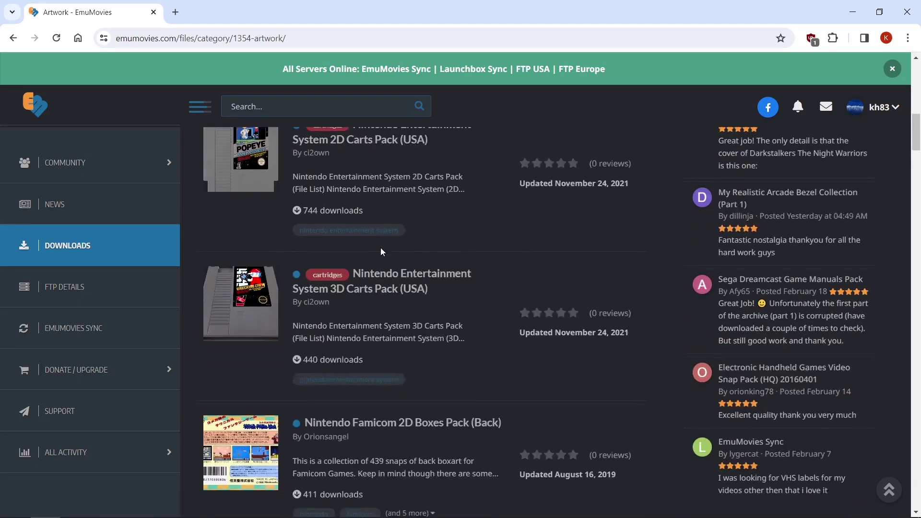
scroll(380, 247, "down", 5)
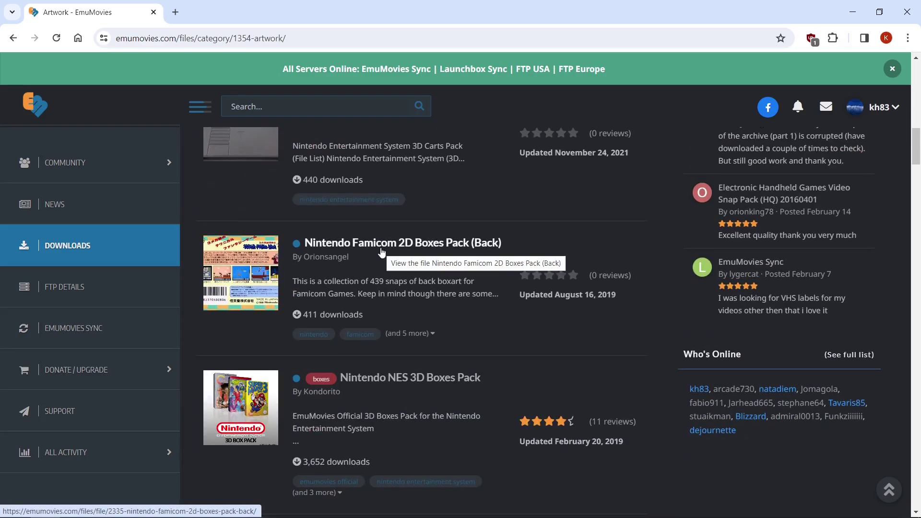
scroll(381, 247, "down", 3)
scroll(382, 252, "down", 3)
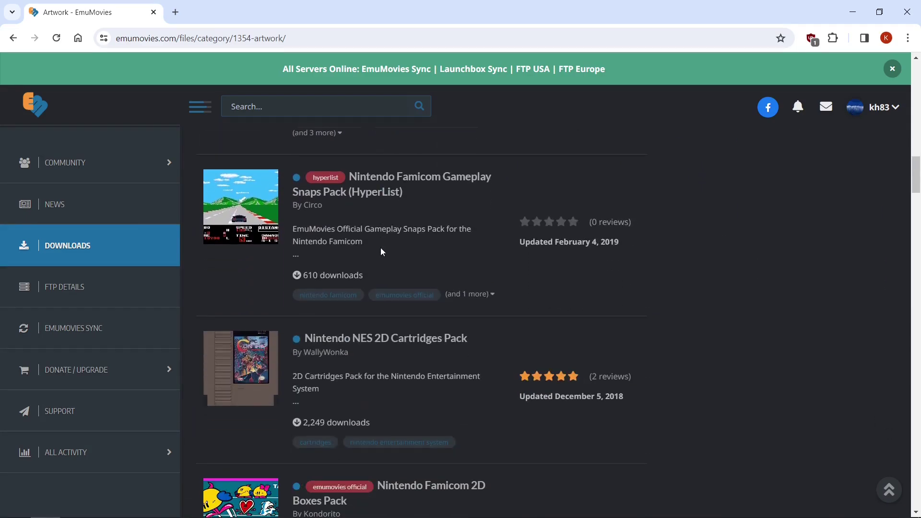
scroll(381, 248, "down", 8)
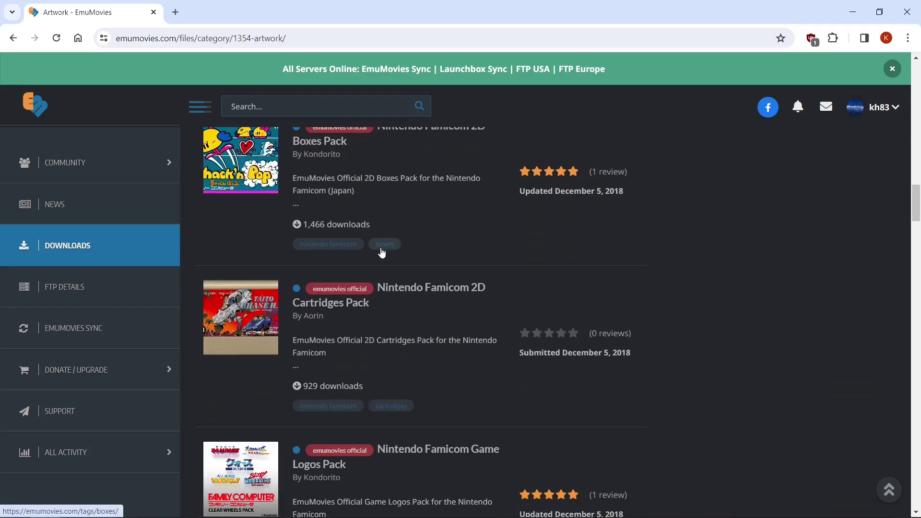
scroll(382, 253, "down", 9)
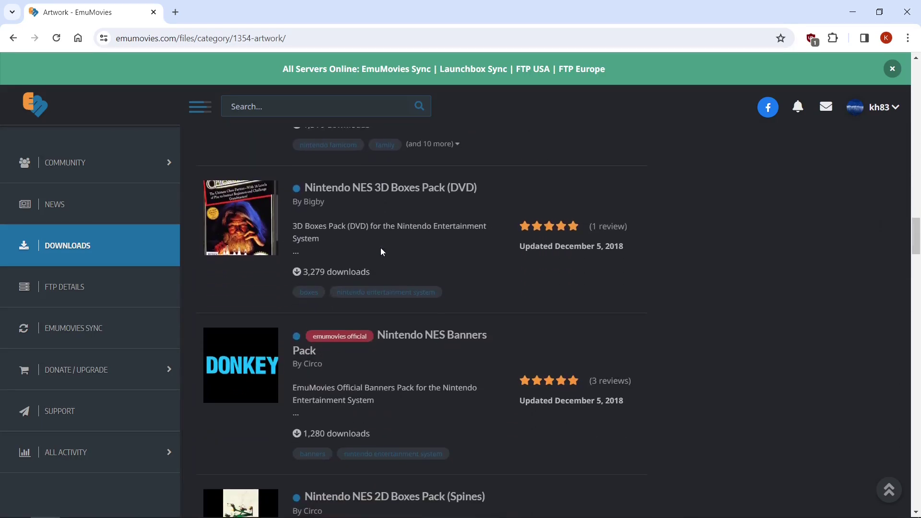
scroll(381, 247, "down", 9)
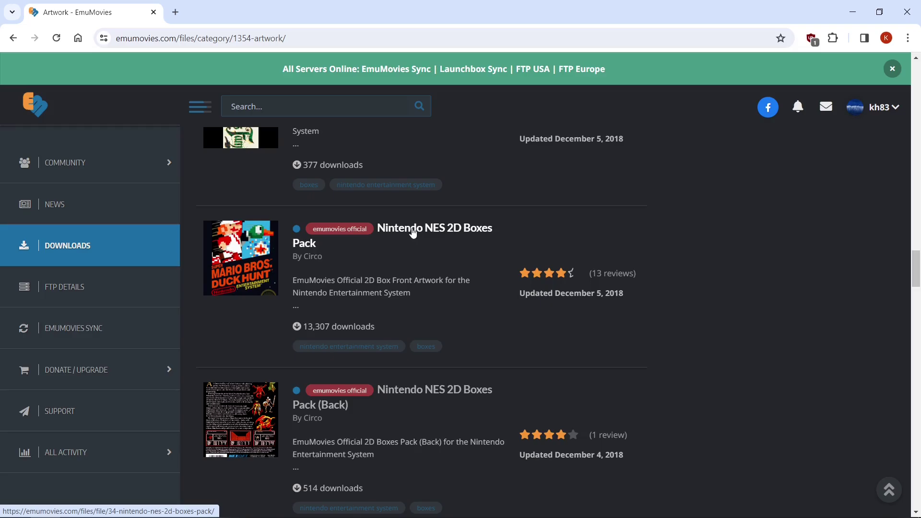
left_click(240, 269)
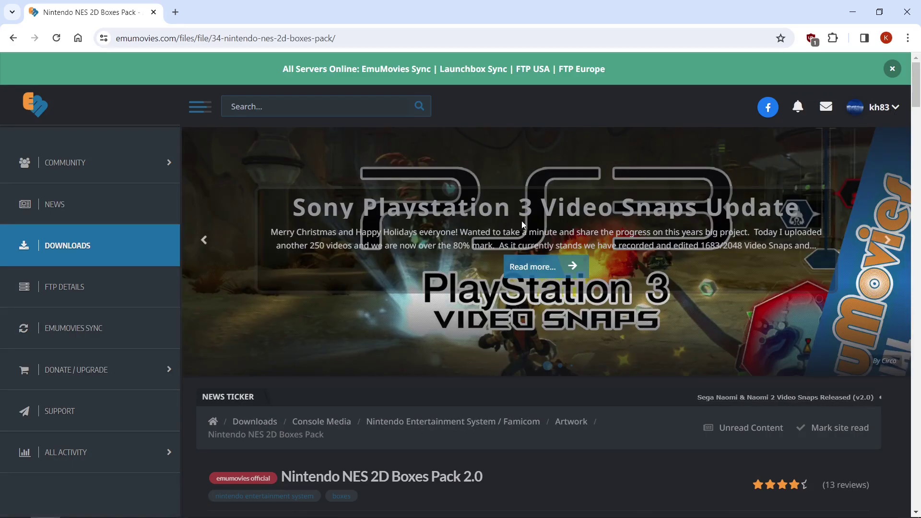
Step: Download Nintendo_NES_(2D_Boxes)(EM_2.0).zip from the pack's download files
scroll(522, 220, "down", 3)
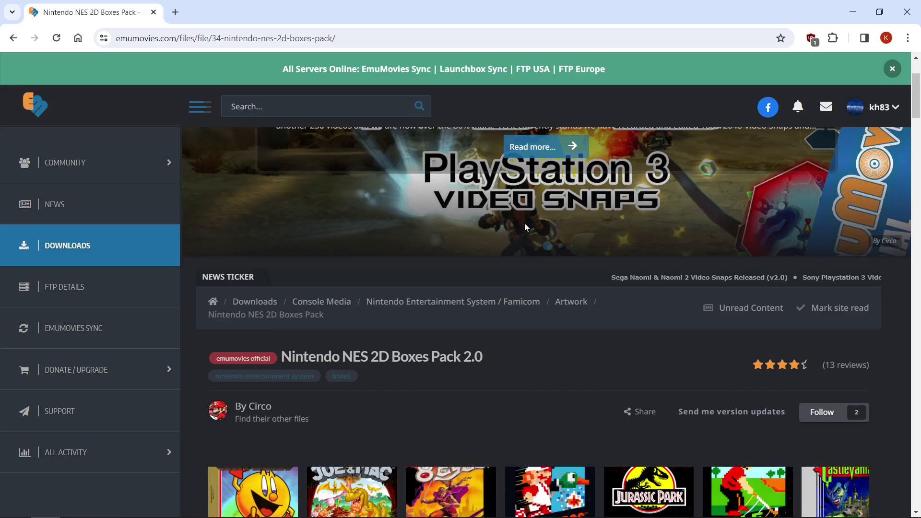
scroll(524, 226, "down", 5)
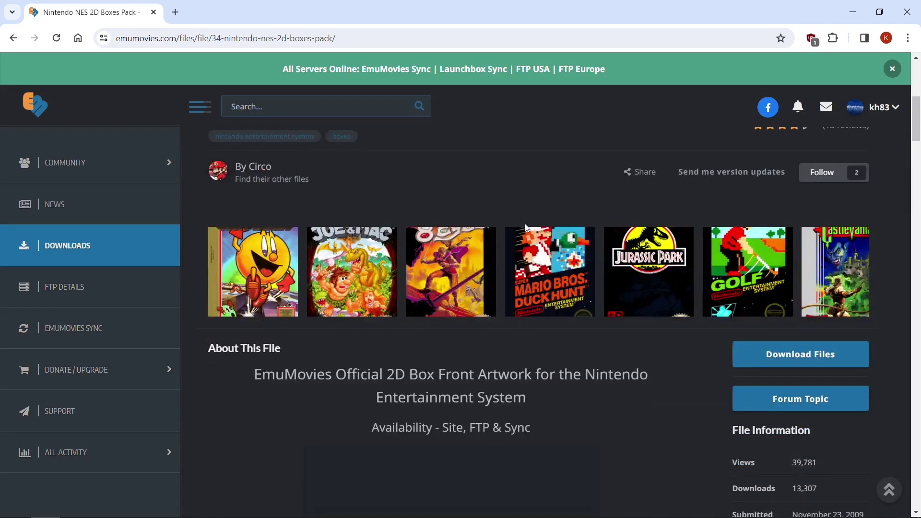
scroll(524, 225, "down", 3)
left_click(787, 234)
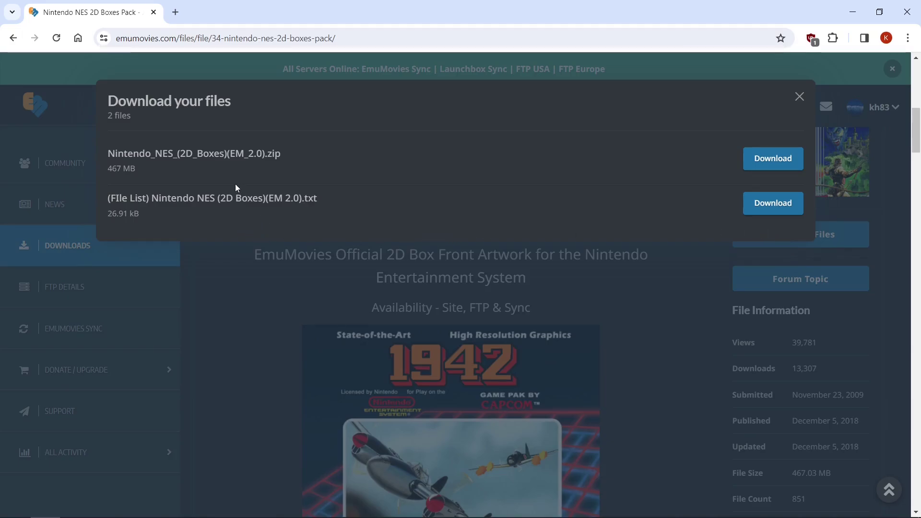
left_click(772, 162)
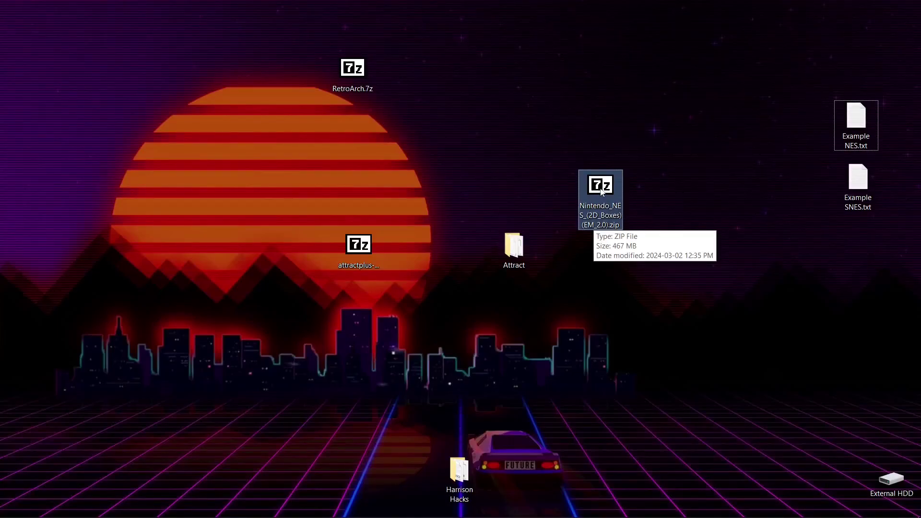
Step: Extract the NES 2D boxes archive onto the desktop with 7-Zip and open the extracted folder
right_click(602, 191)
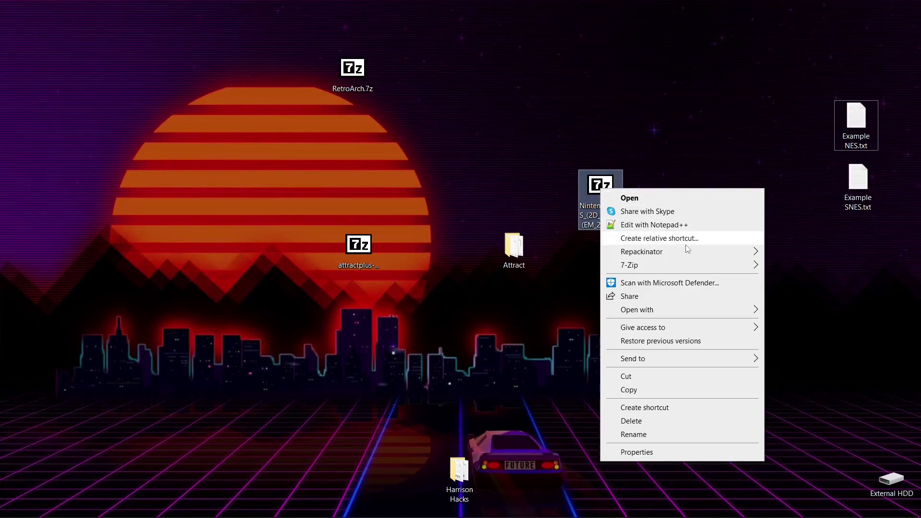
mouse_move(648, 267)
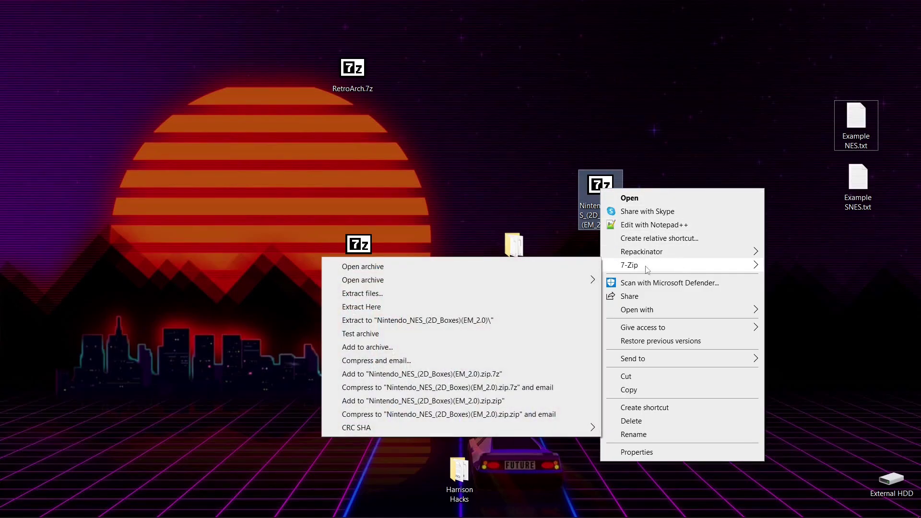
left_click(420, 308)
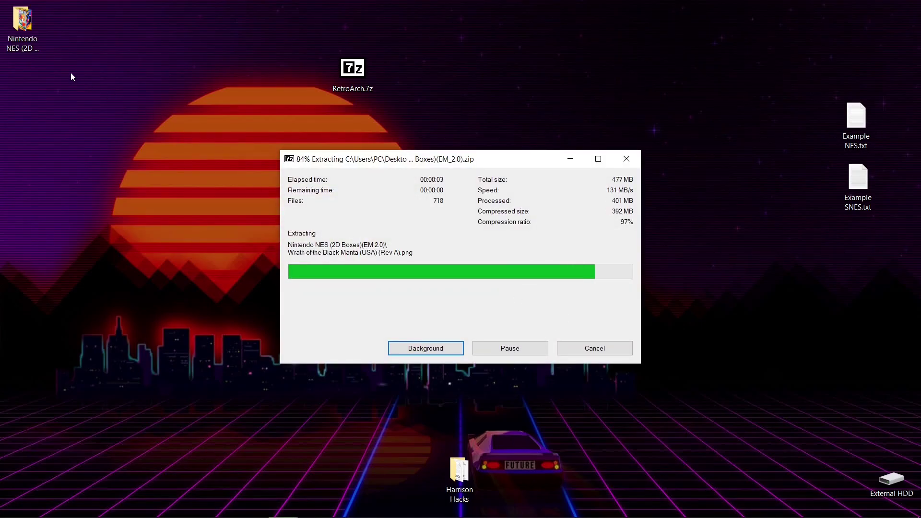
left_click_drag(21, 27, 351, 353)
double_click(350, 354)
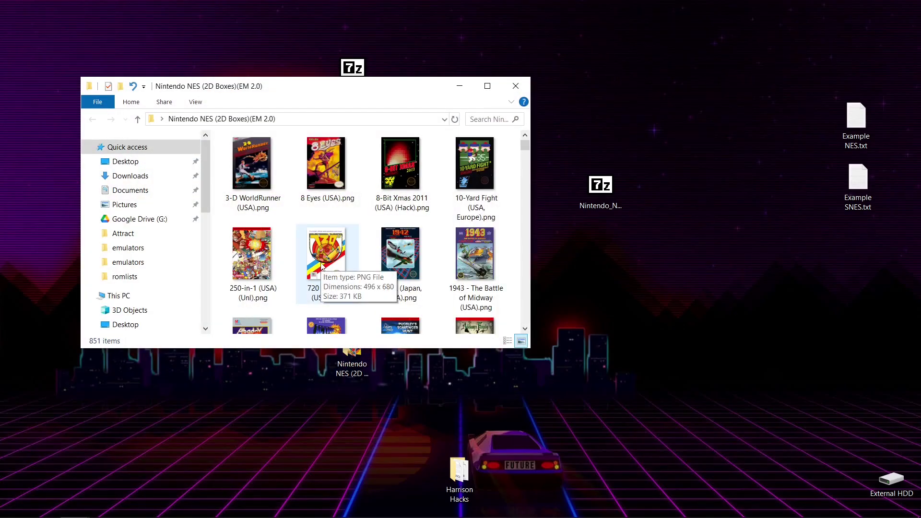
Step: Cut all the box art images from the extracted folder and close its window
key("ctrl+a")
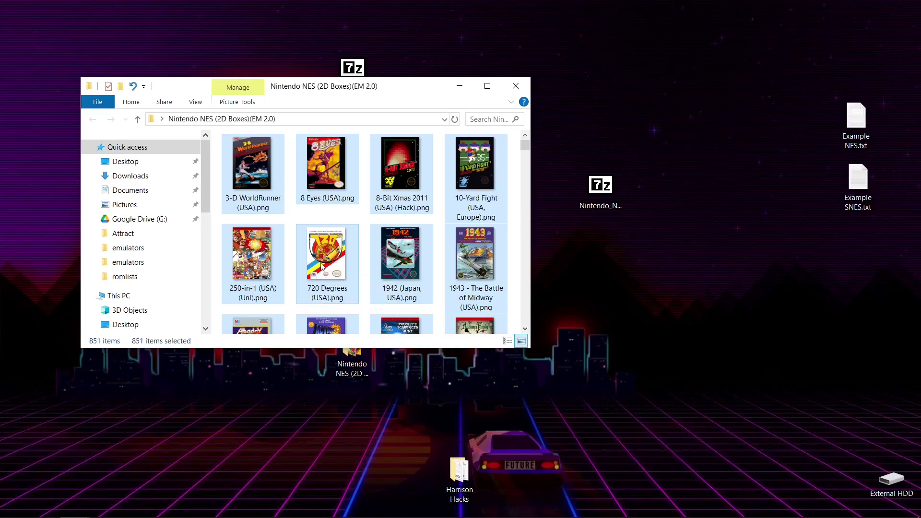
right_click(321, 265)
left_click(379, 437)
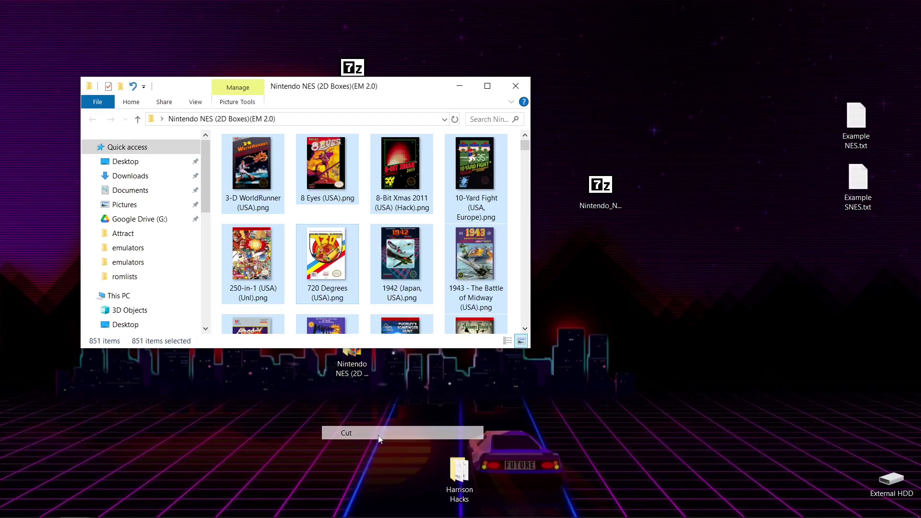
left_click(517, 87)
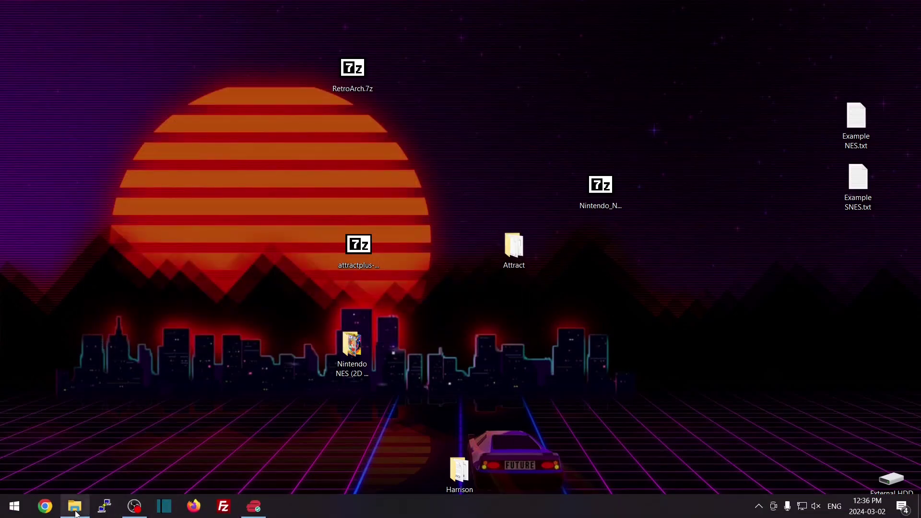
Step: Go to the nes games folder under Attract, RetroArch-Win64, games in File Explorer
left_click(75, 506)
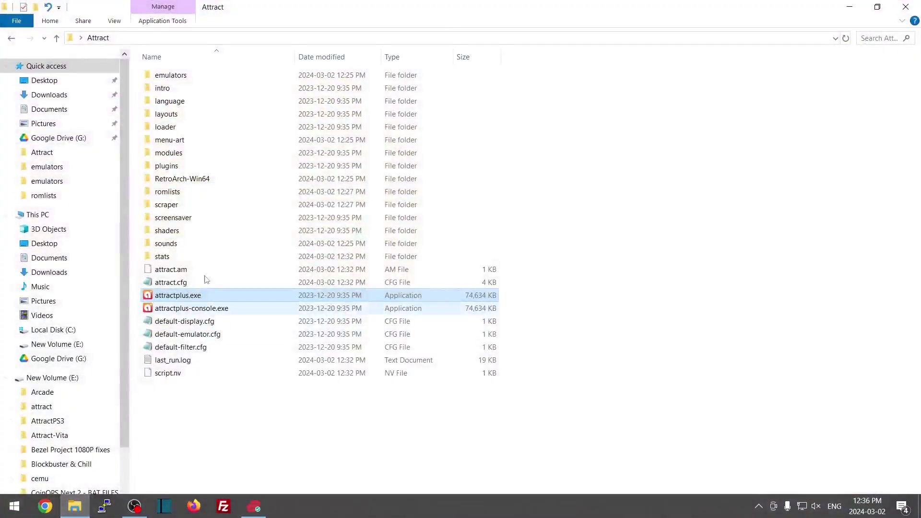
double_click(185, 184)
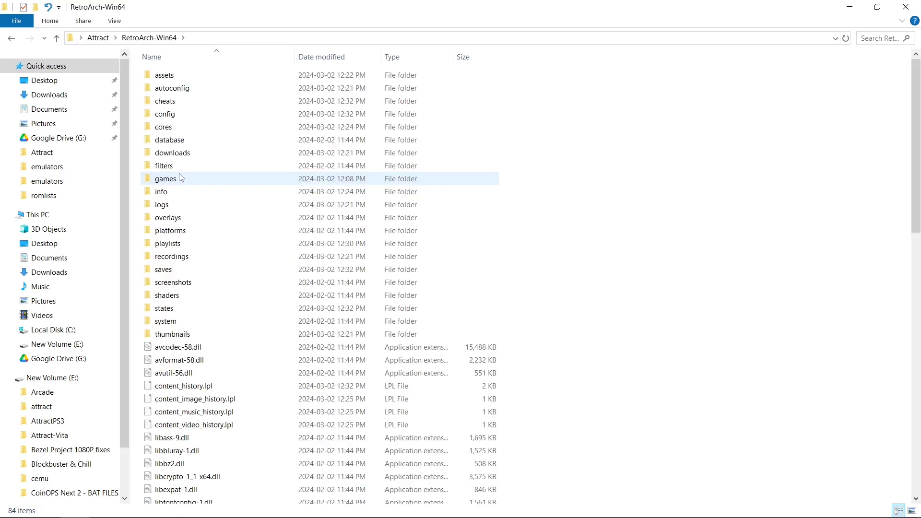
double_click(167, 179)
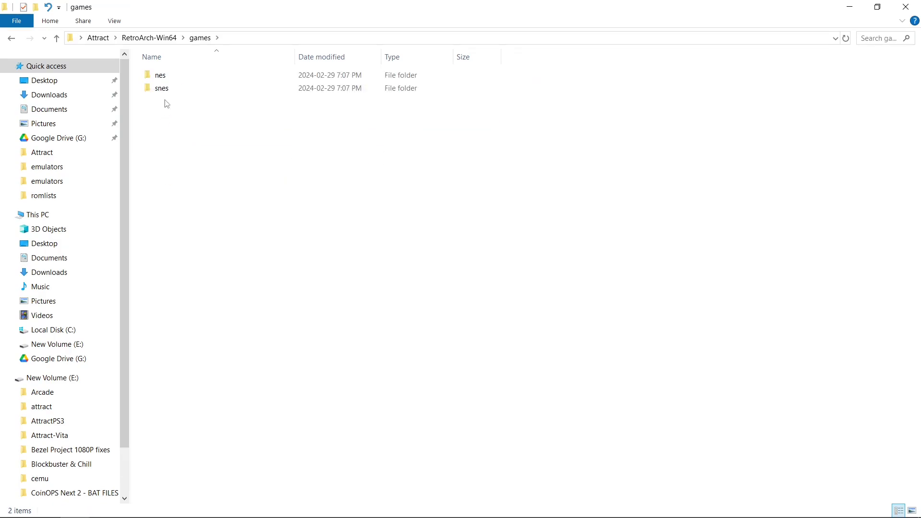
double_click(166, 79)
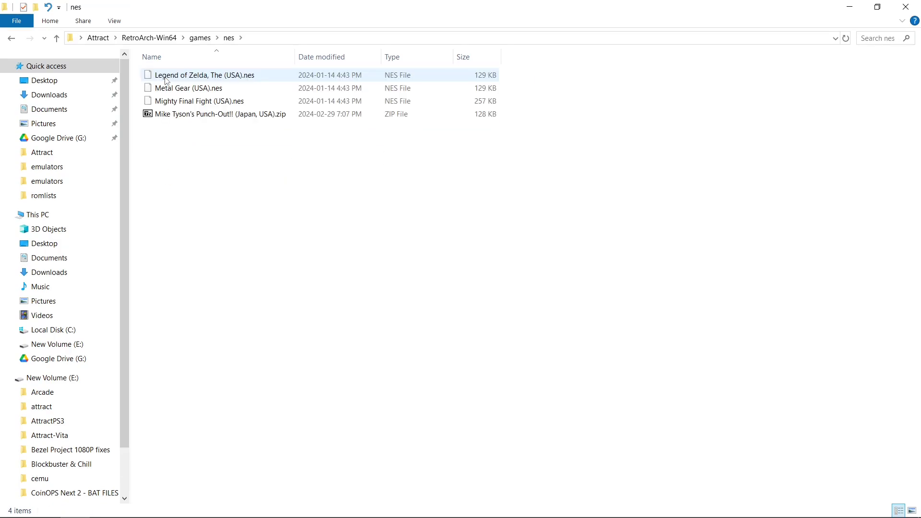
Step: Create a new folder named boxart inside the nes games folder
right_click(200, 162)
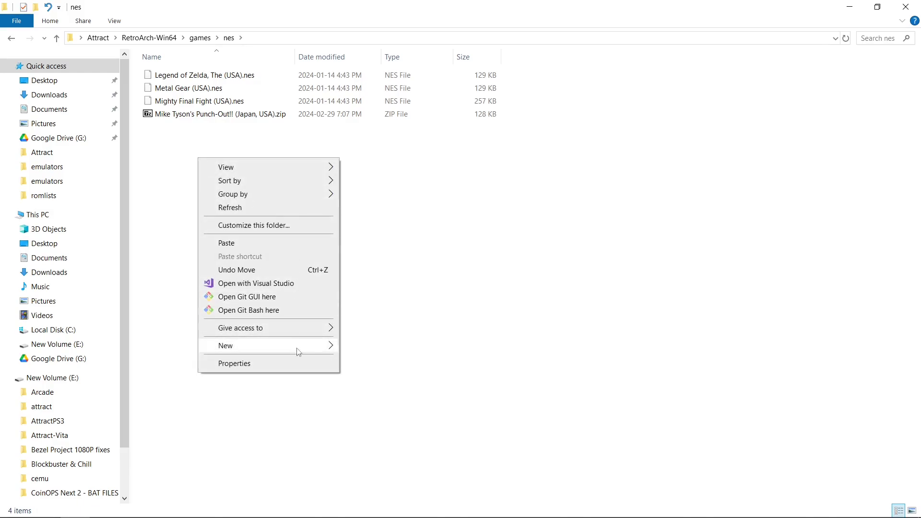
mouse_move(302, 351)
left_click(369, 347)
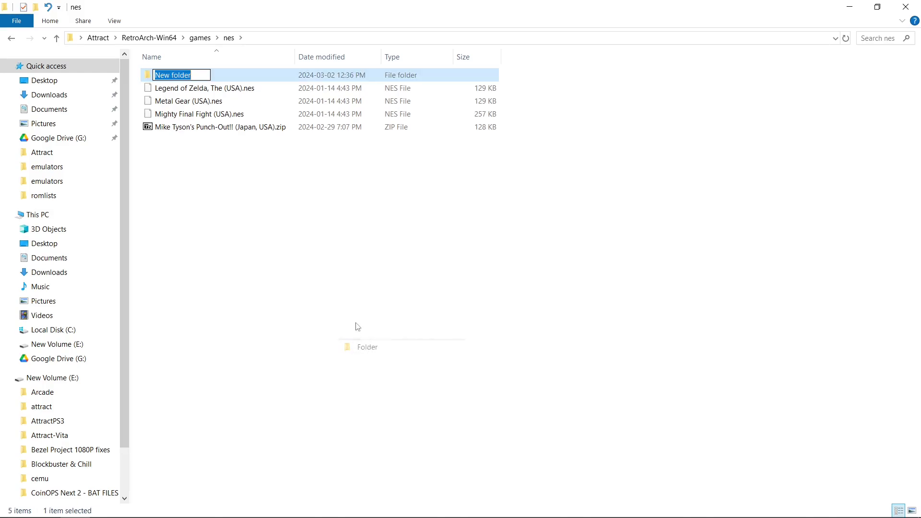
type("bo")
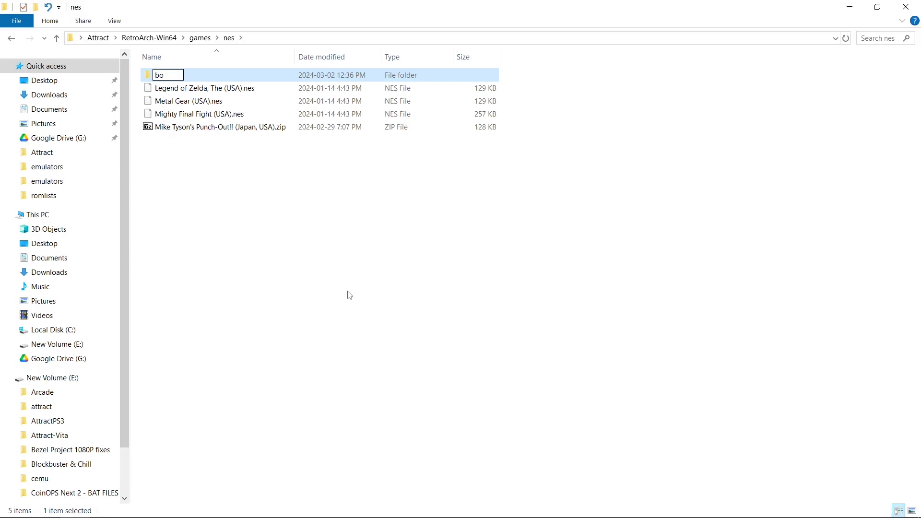
type("xart")
key("Return")
Step: Paste the cut NES box art images into the boxart folder and return to the nes folder
double_click(185, 80)
right_click(195, 113)
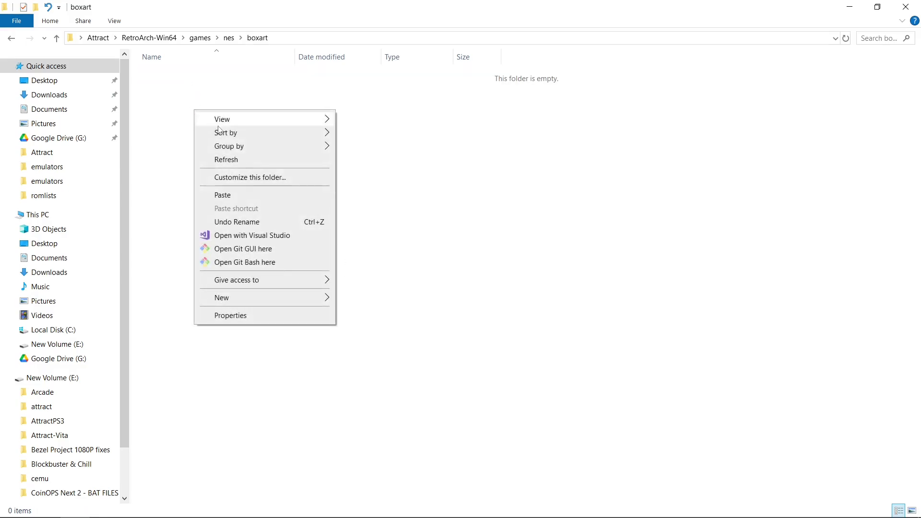
left_click(237, 195)
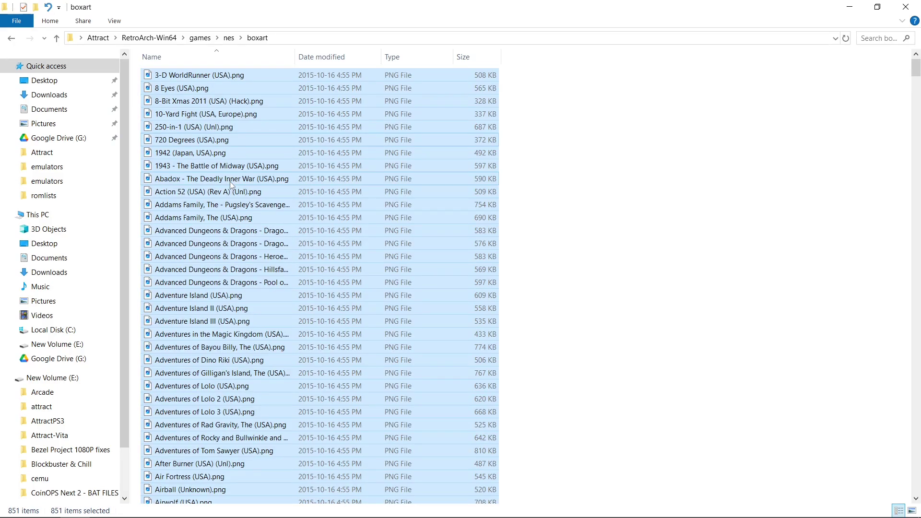
left_click(56, 38)
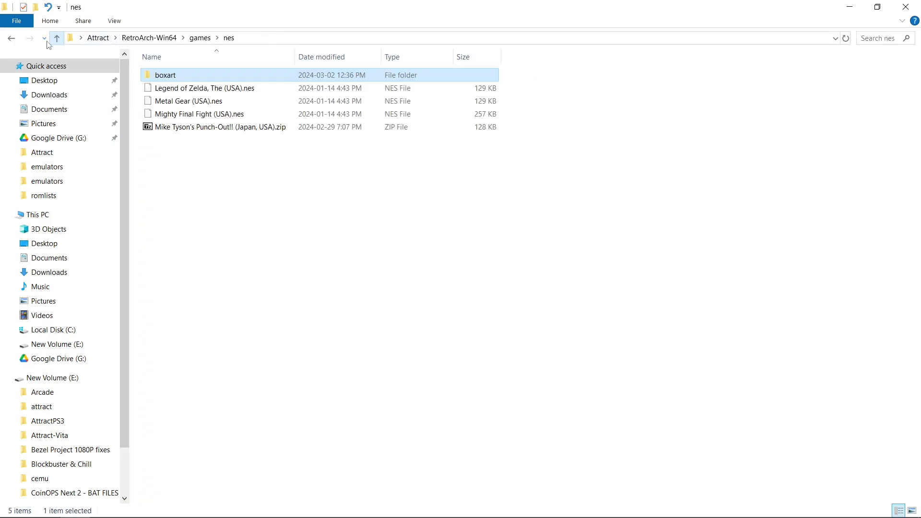
Step: Create a new folder named cartart inside the nes games folder
right_click(207, 176)
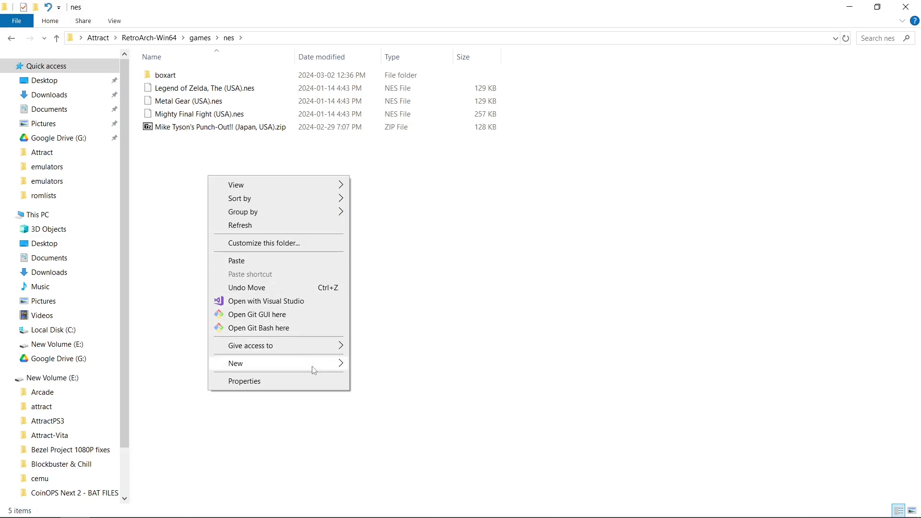
mouse_move(312, 367)
left_click(377, 365)
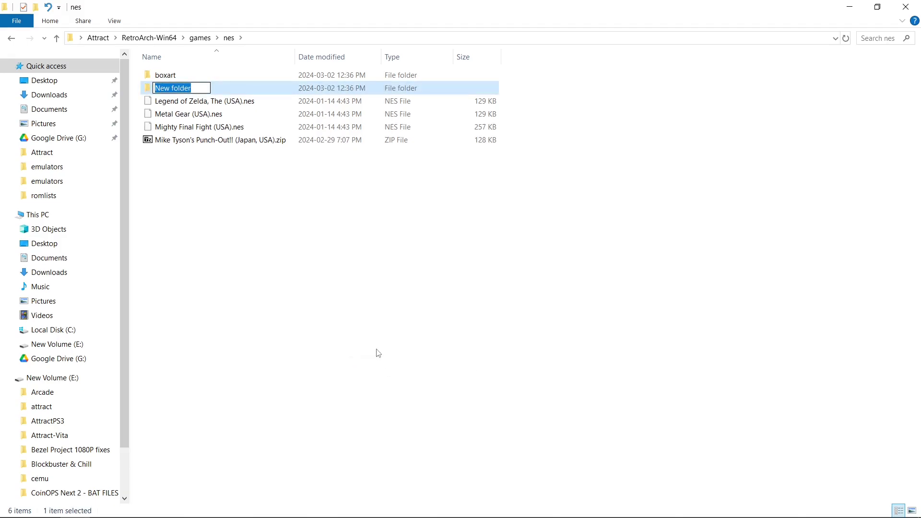
type("cartart")
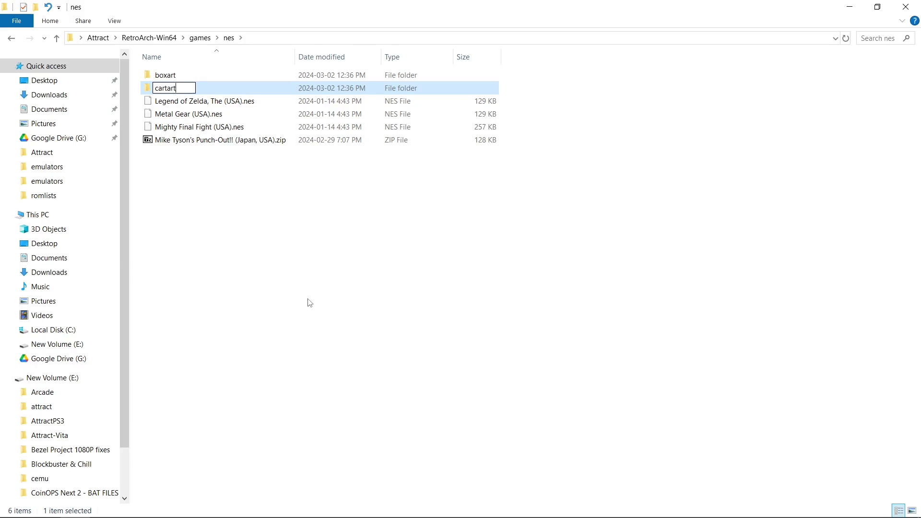
key("Return")
Step: Create a new folder named snap inside the nes games folder
right_click(271, 253)
mouse_move(374, 443)
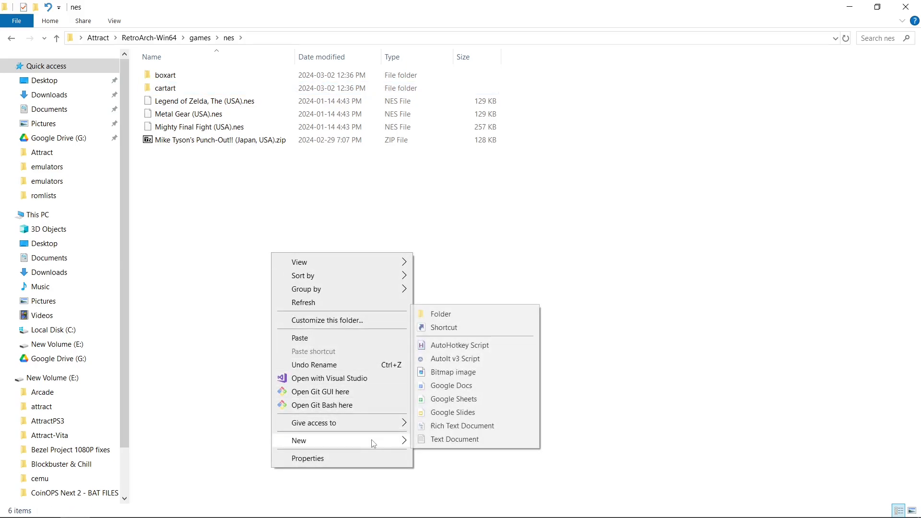
left_click(460, 315)
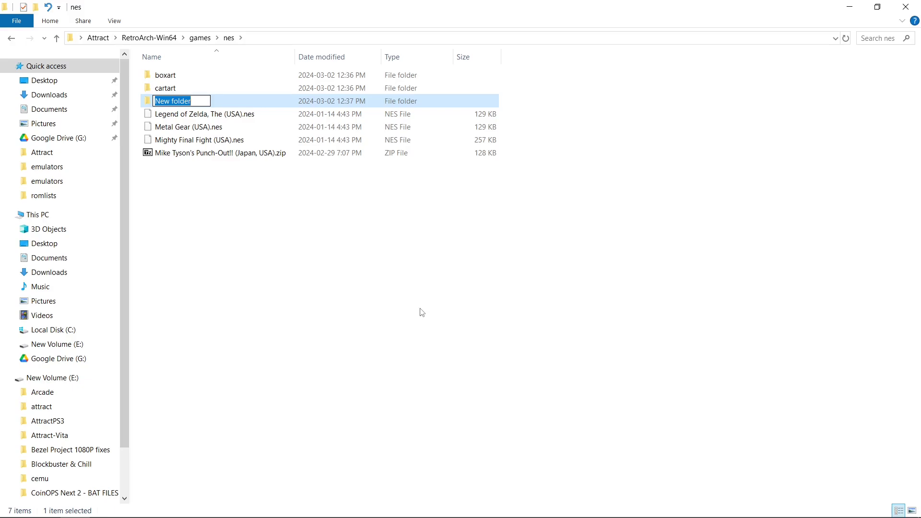
type("snap")
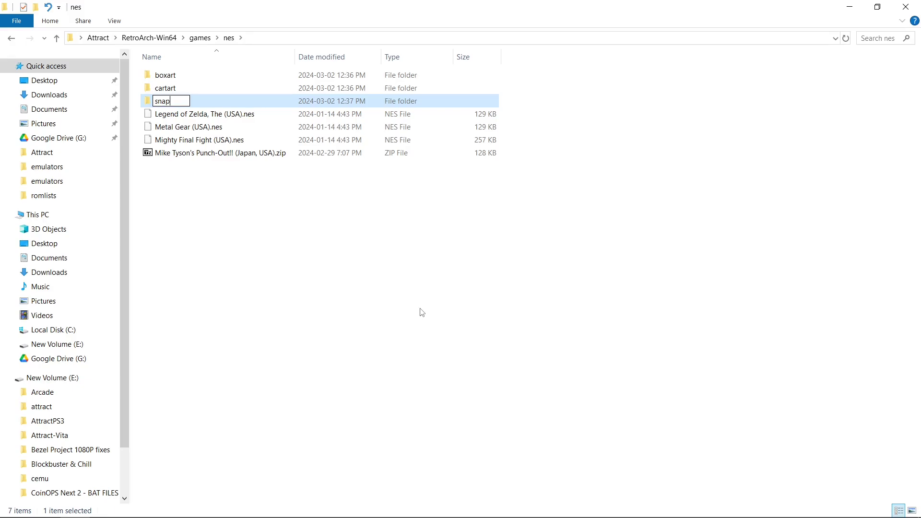
key("Return")
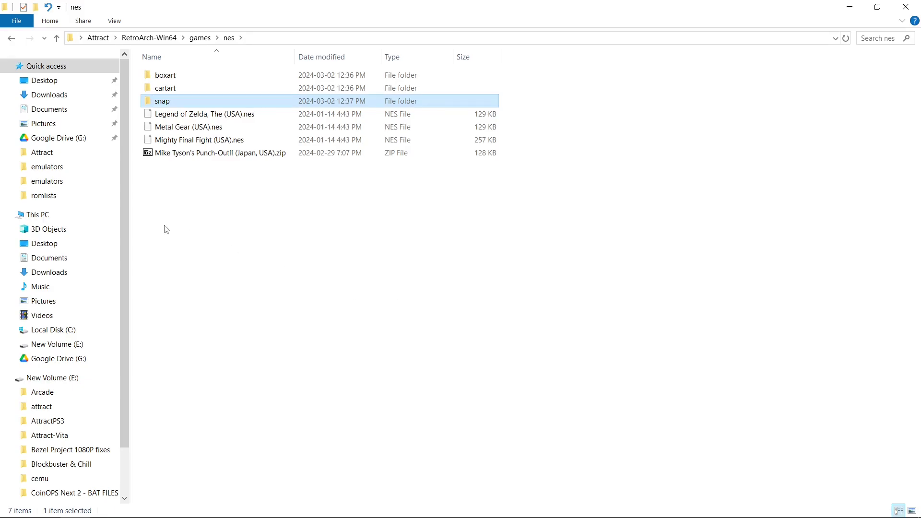
Step: Create a new folder named wheel inside the nes games folder and go to the neighbouring snes games folder
right_click(194, 228)
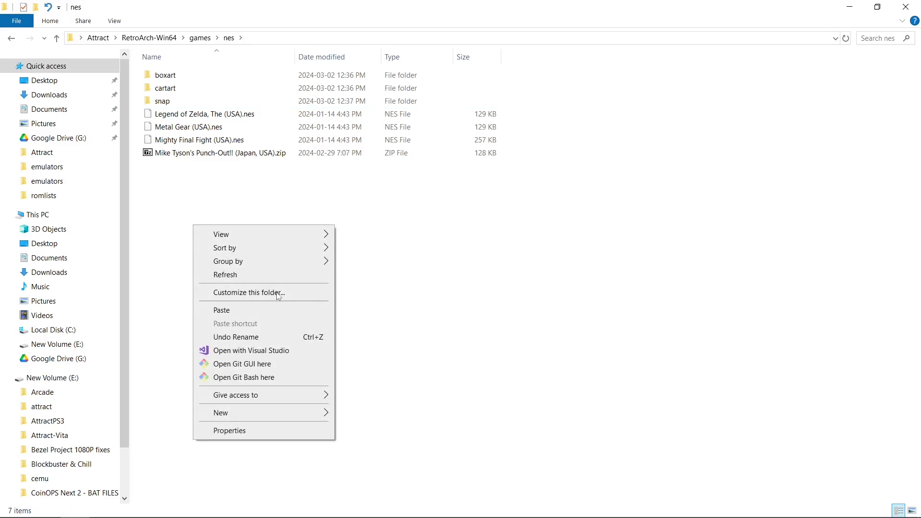
mouse_move(285, 417)
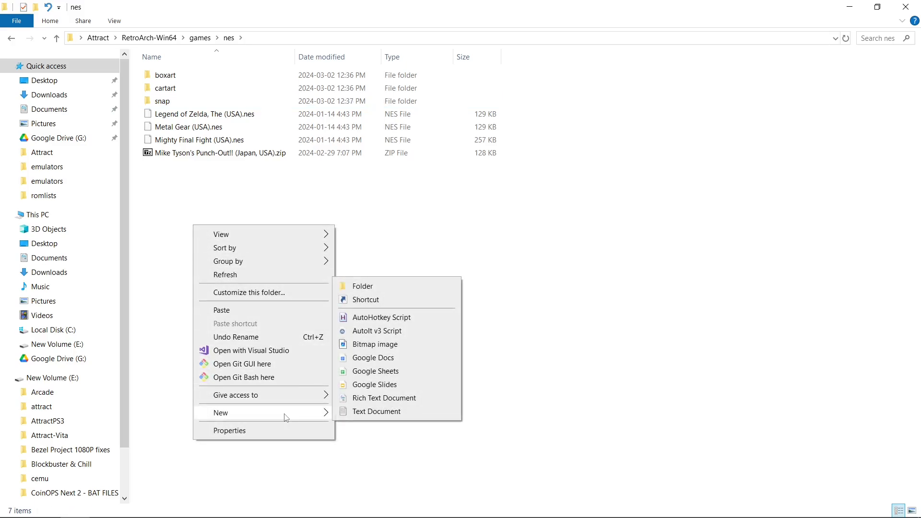
left_click(371, 287)
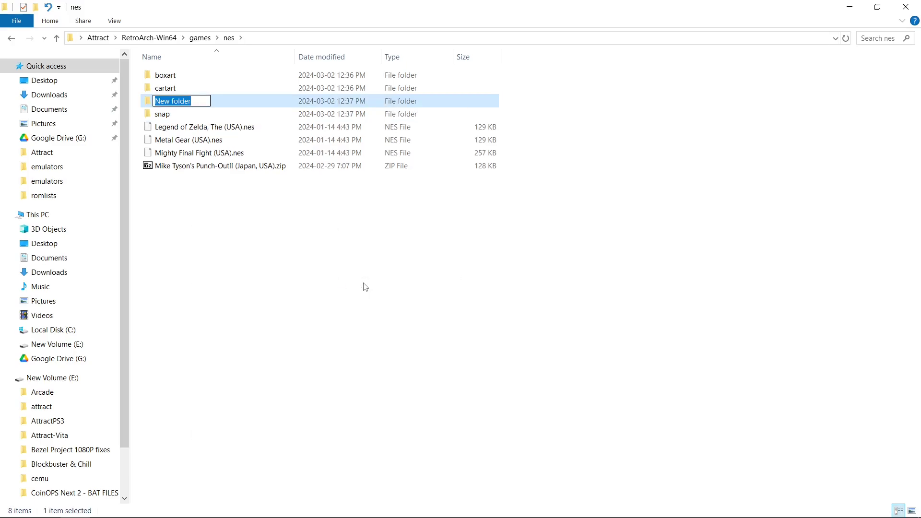
type("wheel")
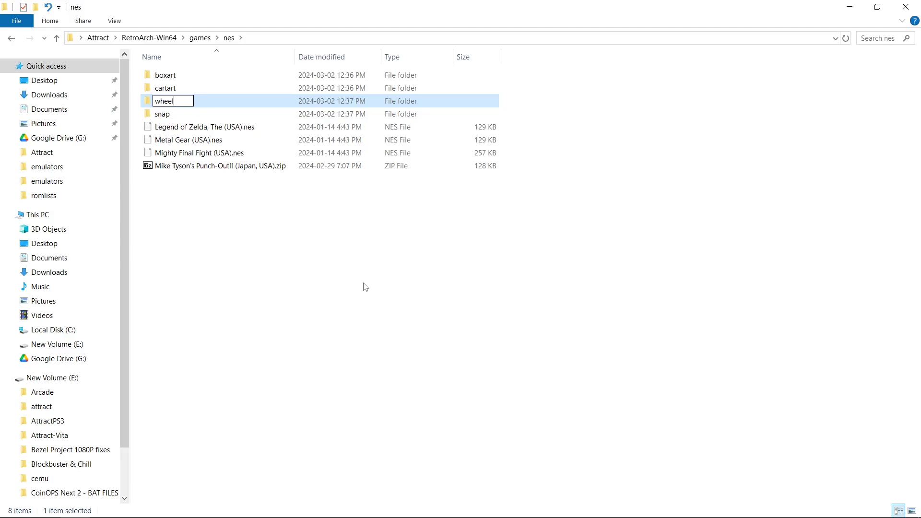
key("Return")
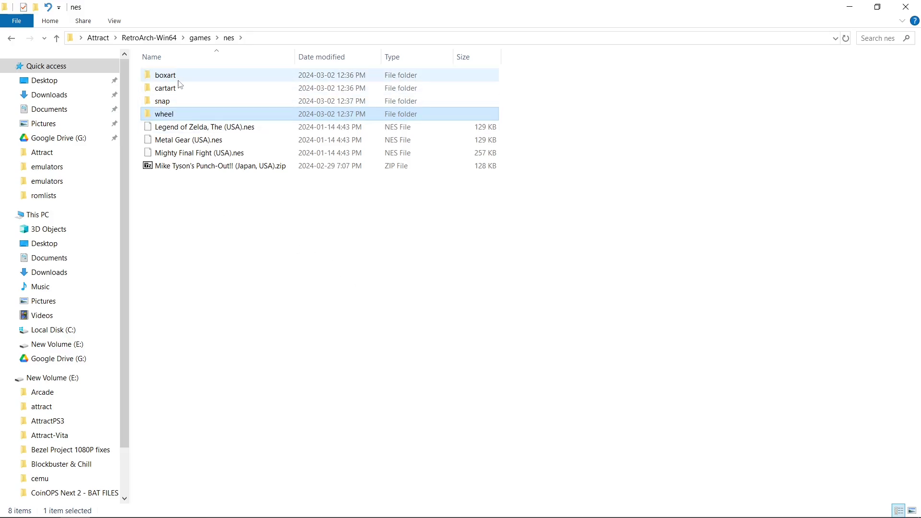
left_click(200, 40)
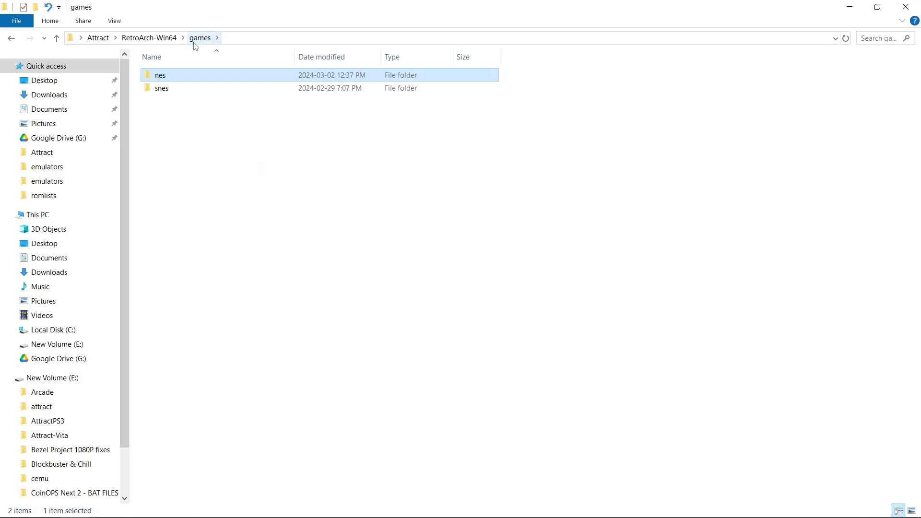
double_click(178, 89)
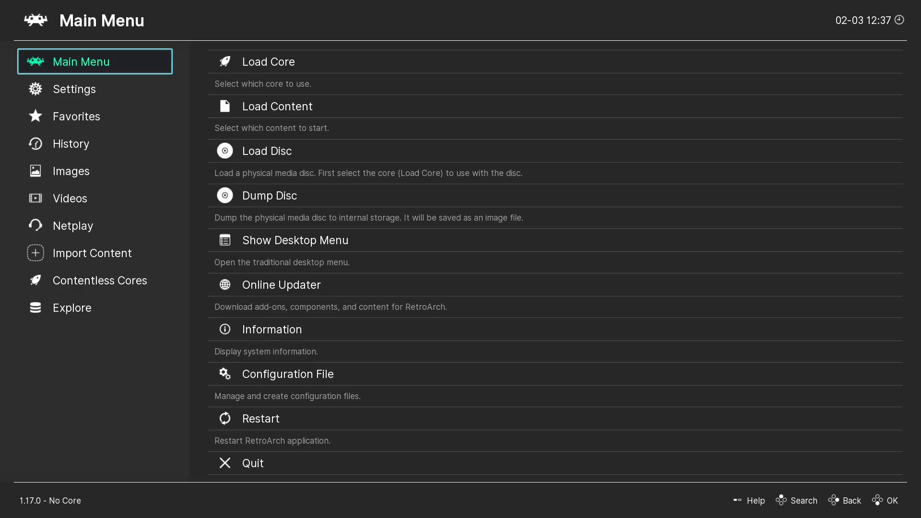
Step: Switch to RetroArch and open the Core Downloader to fetch the list of available cores
key("Right")
key("Down")
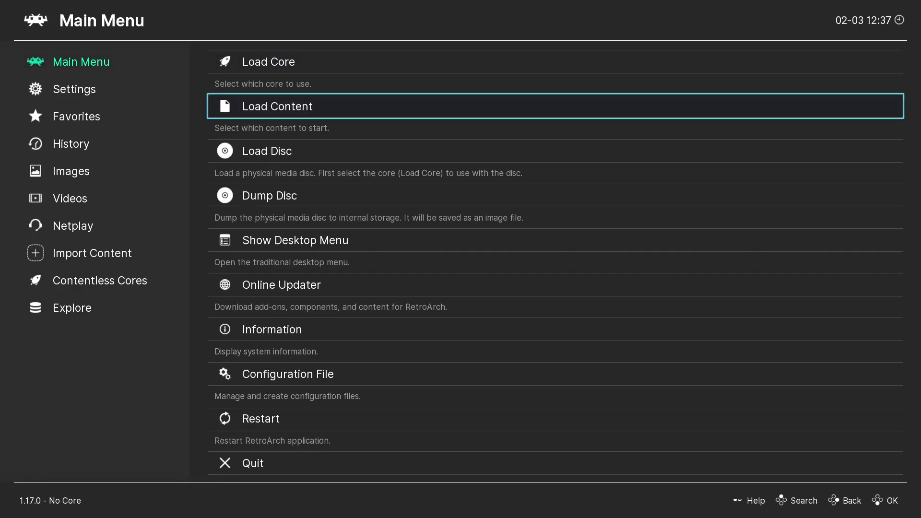
key("Left")
key("Right")
key("Down")
key("Down")
key("Down")
key("Down")
key("Return")
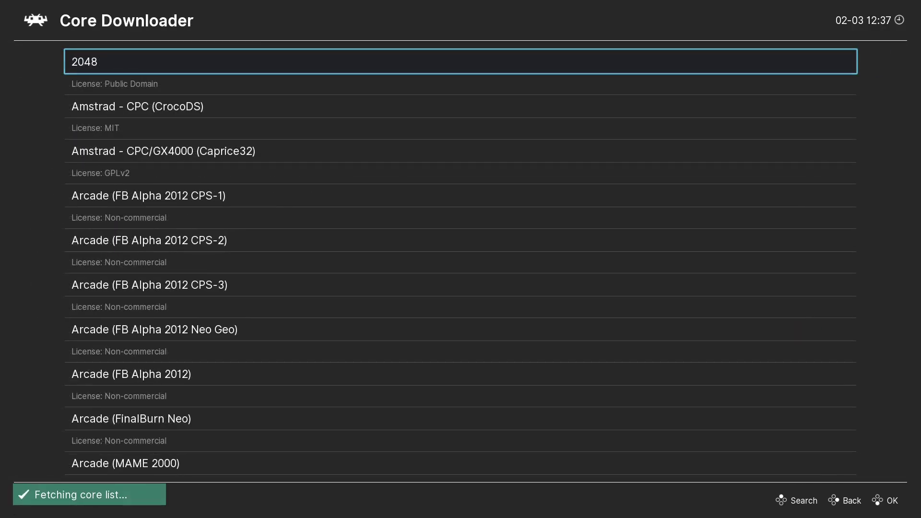
Step: Find the Sega - MS/GG/MD/CD (Genesis Plus GX) core in the core list and download it
key("Down")
key("Down")
key("Down")
key("Down")
key("Down")
key("Down")
key("Down")
key("Down")
key("Down")
key("Down")
key("Down")
key("Down")
key("Down")
key("Down")
key("Down")
key("Down")
key("Down")
key("Down")
key("Down")
key("Down")
key("Down")
key("Down")
key("Down")
key("Down")
key("Down")
key("Down")
key("Down")
key("Down")
key("Down")
key("Down")
key("Down")
key("Down")
key("Down")
key("Down")
key("Down")
key("Down")
key("Down")
key("Down")
key("Down")
key("Down")
key("Down")
key("Down")
key("Down")
key("Down")
key("Down")
key("Down")
key("Down")
key("Down")
key("Down")
key("Down")
key("Down")
key("Down")
key("Down")
key("Down")
key("Down")
key("Down")
key("Down")
key("Down")
key("Down")
key("Down")
key("Down")
key("Down")
key("Down")
key("Down")
key("Down")
key("Down")
key("Down")
key("Down")
key("Down")
key("Down")
key("Down")
key("Down")
key("Down")
key("Down")
key("Down")
key("Down")
key("Down")
key("Down")
key("Down")
key("Down")
key("Down")
key("Down")
key("Down")
key("Down")
key("Down")
key("Down")
key("Down")
key("Down")
key("Down")
key("Down")
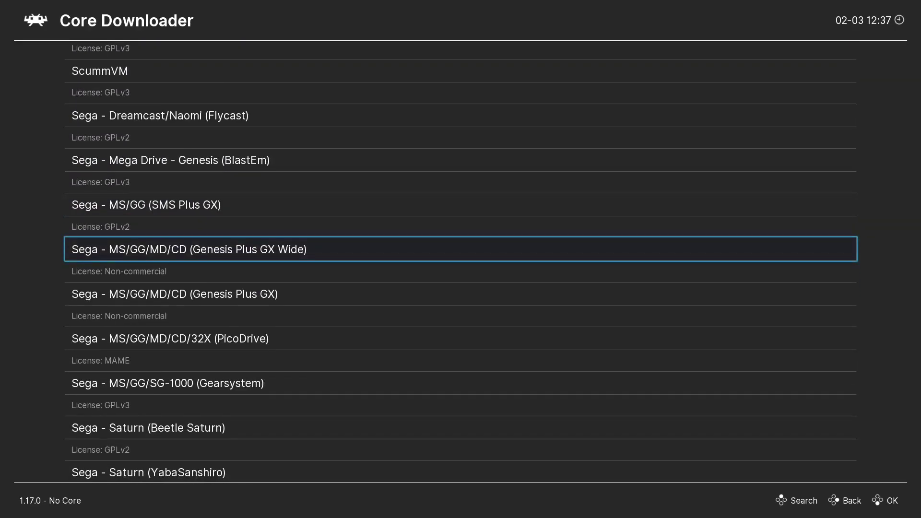
key("Up")
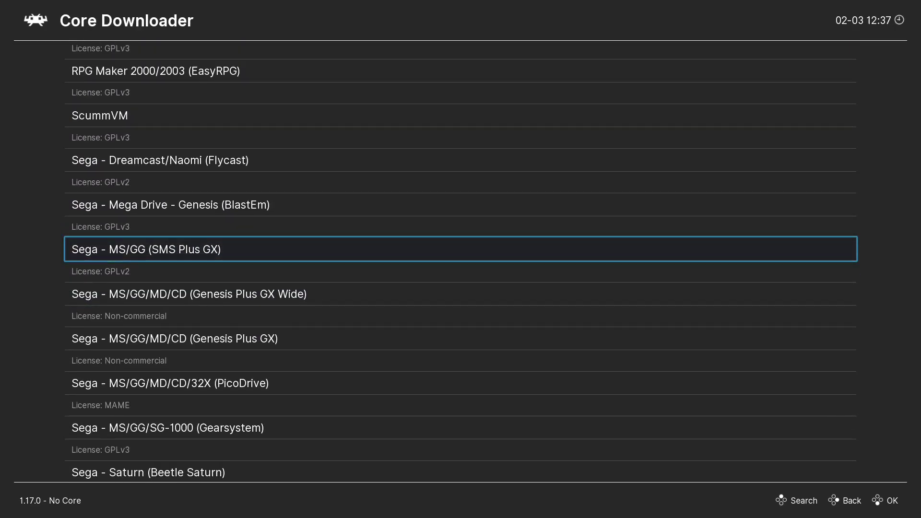
key("Down")
key("Down")
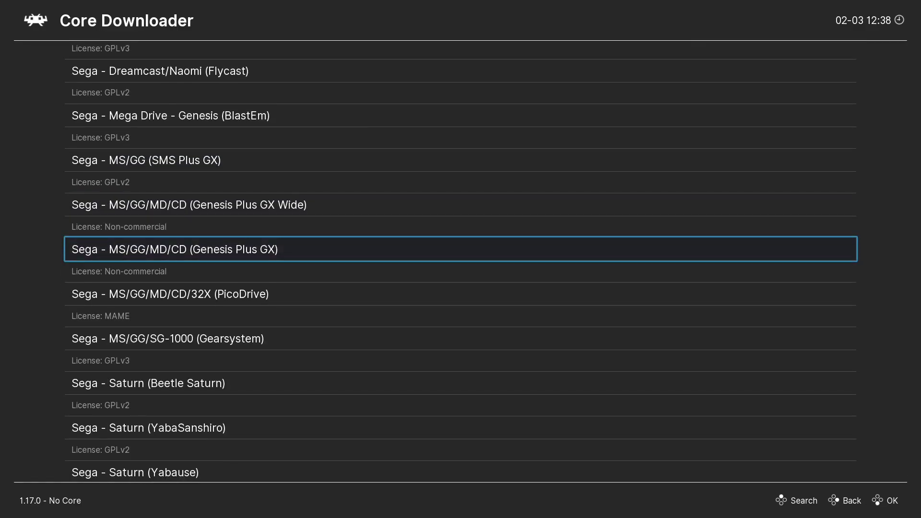
key("Return")
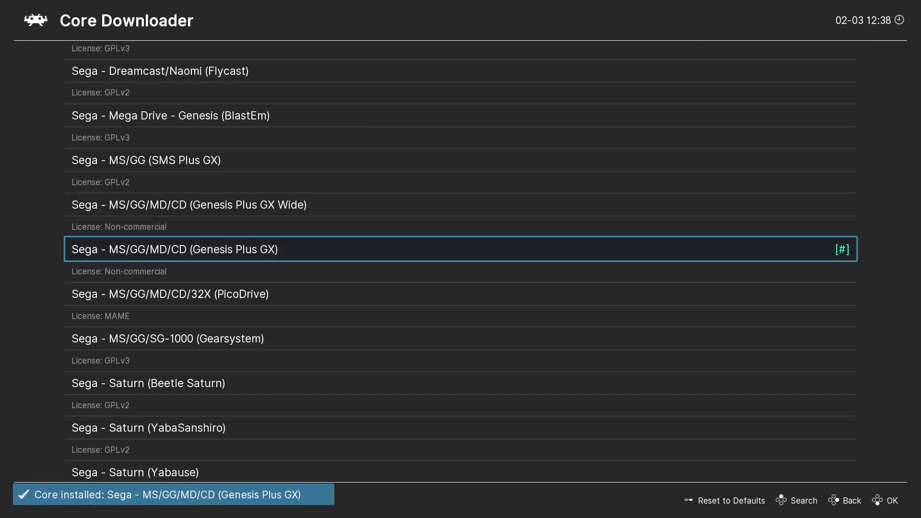
Step: Look through the available cores around the Sega entries and back up the list past the Quake cores to PocketCDG
key("Down")
key("Down")
key("Down")
key("Up")
key("Up")
key("Up")
key("Up")
key("Up")
key("Up")
key("Up")
key("Up")
key("Up")
key("Up")
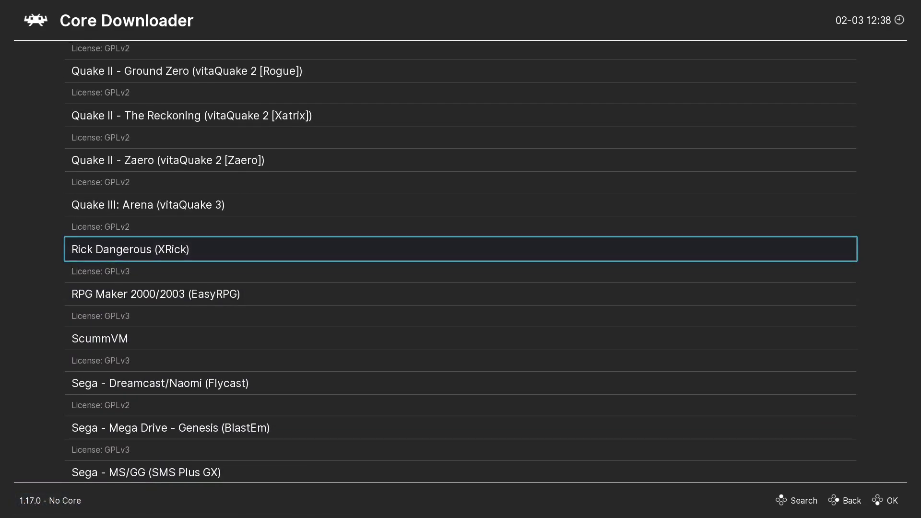
key("Up")
key("Up")
key("Up")
key("Up")
key("Up")
key("Up")
key("Up")
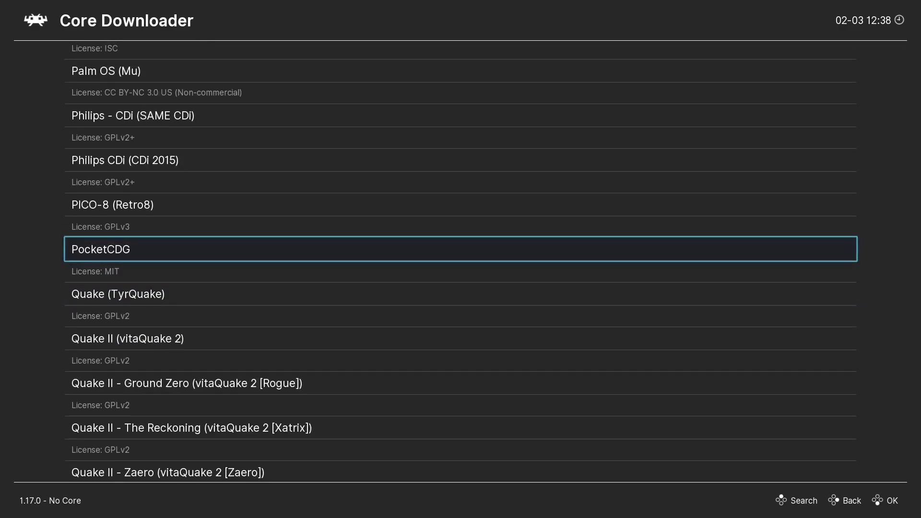